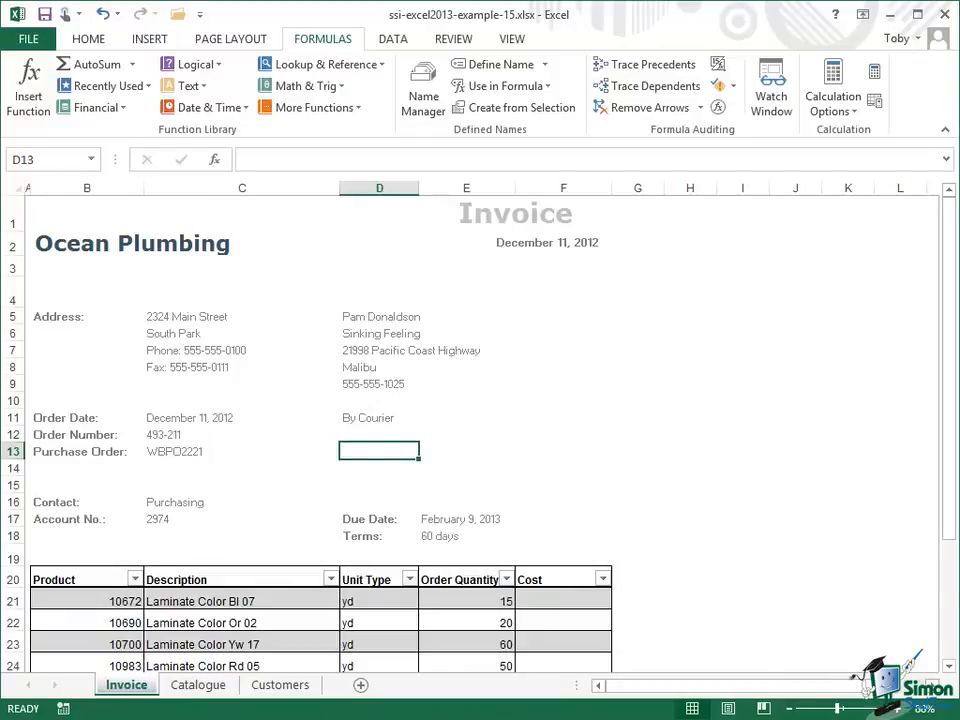
Step: Clear the sample product entries from the invoice table's rows 21 to 26
left_click(949, 667)
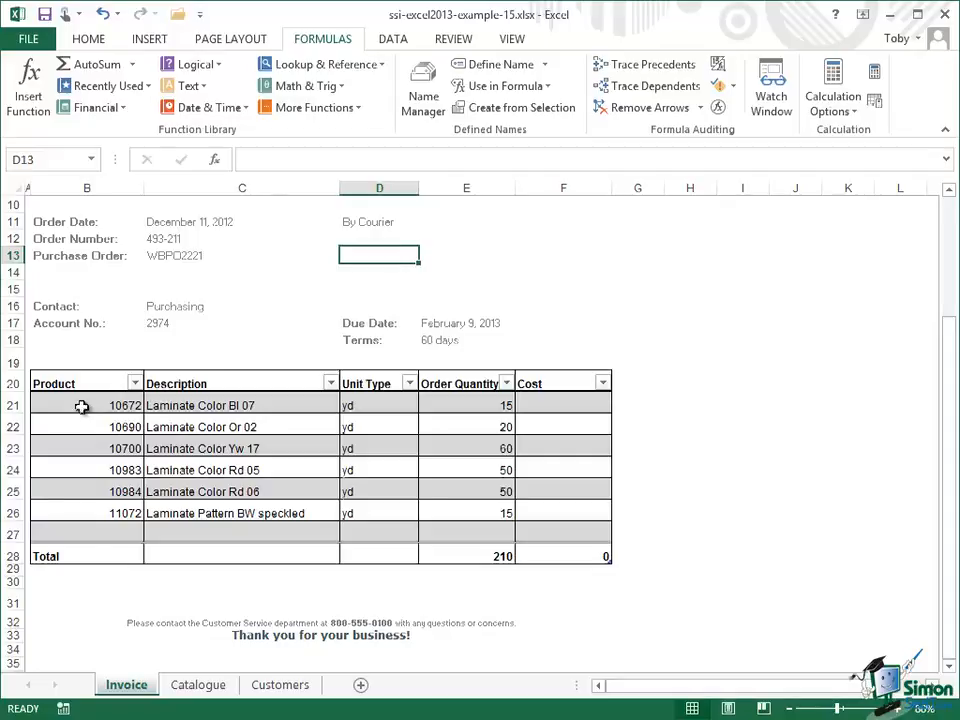
left_click_drag(80, 405, 548, 501)
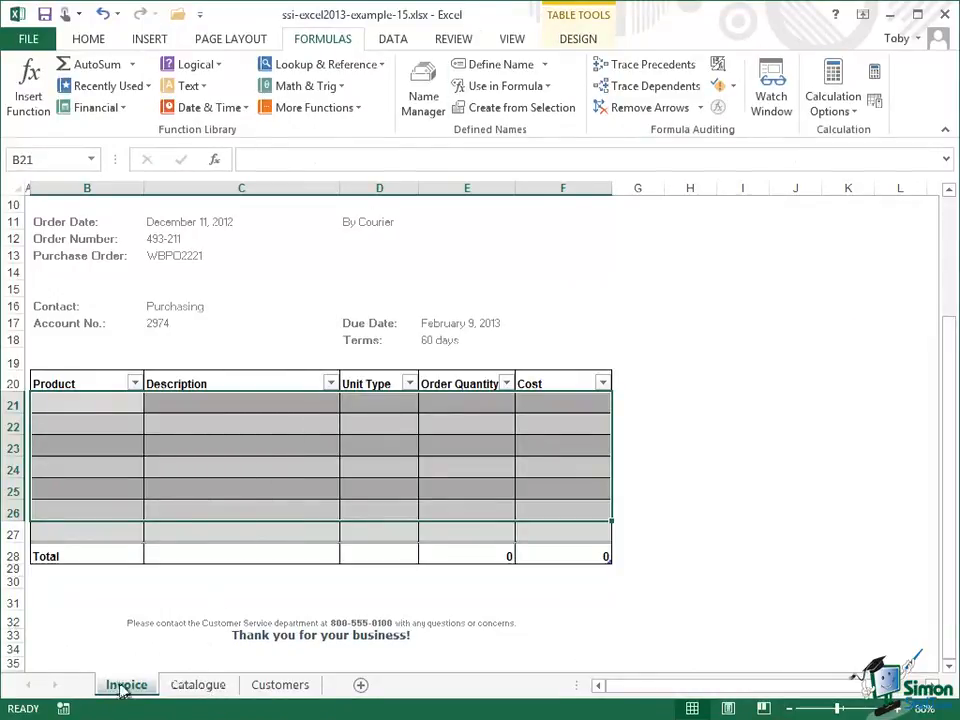
Step: Review the Catalogue and Customers sheets before returning to the Invoice sheet
left_click(200, 686)
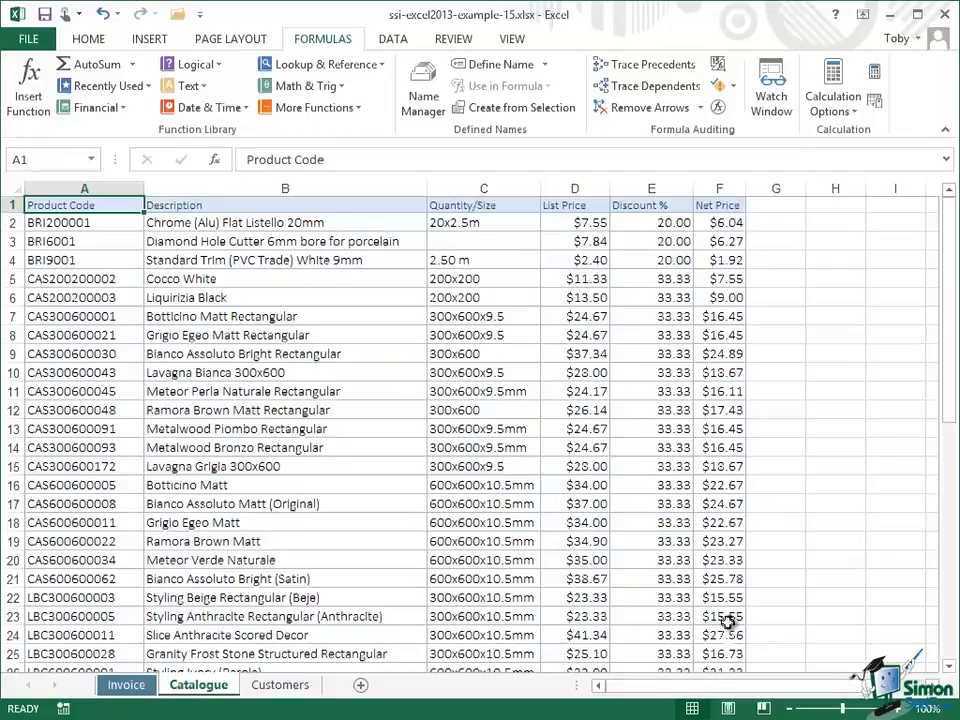
left_click(278, 685)
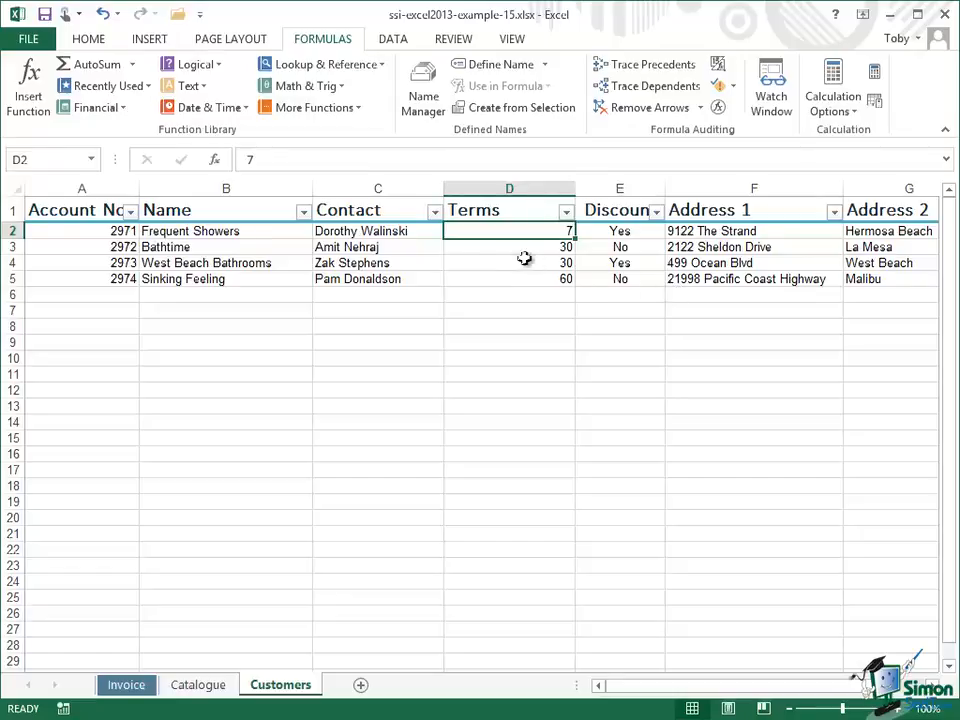
left_click(201, 685)
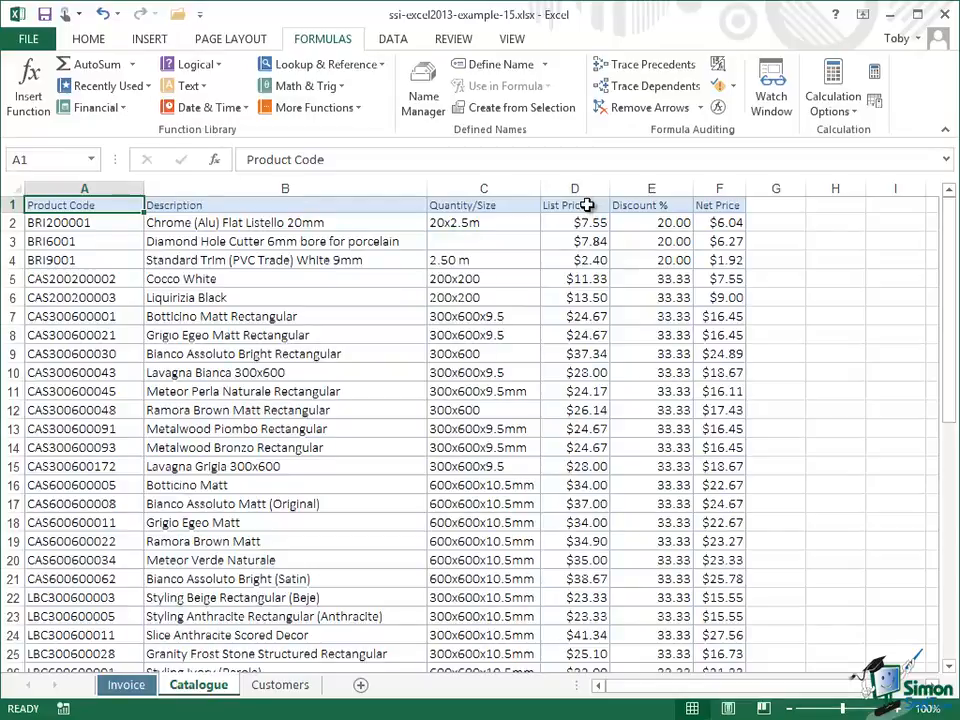
left_click(127, 686)
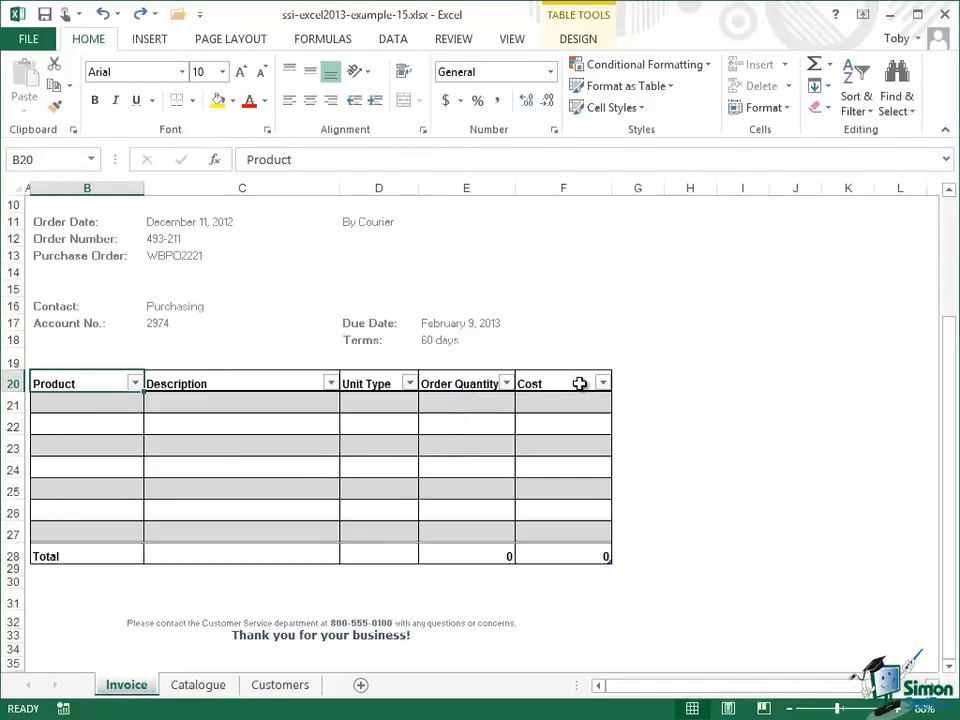
Step: Insert a table column before Order Quantity and name its header Unit Cost
left_click(466, 424)
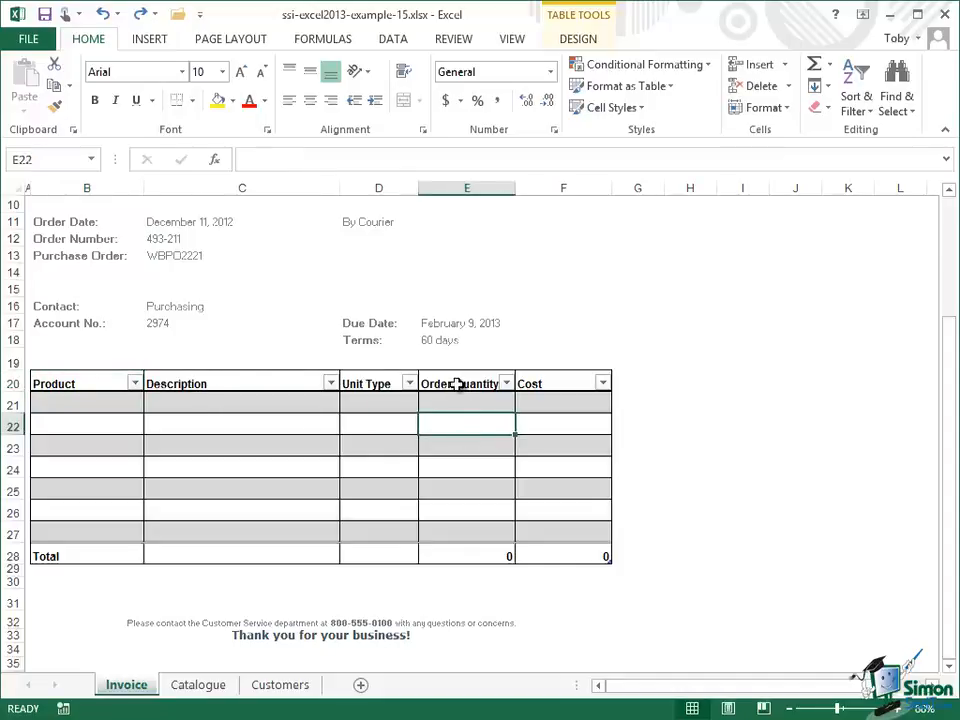
left_click(785, 66)
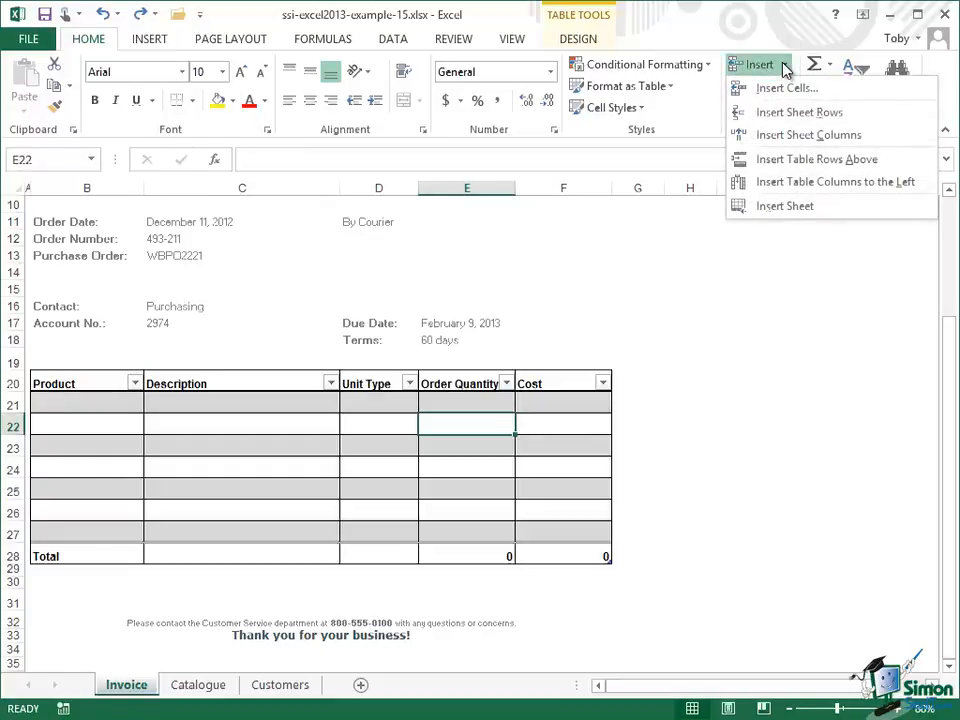
left_click(857, 182)
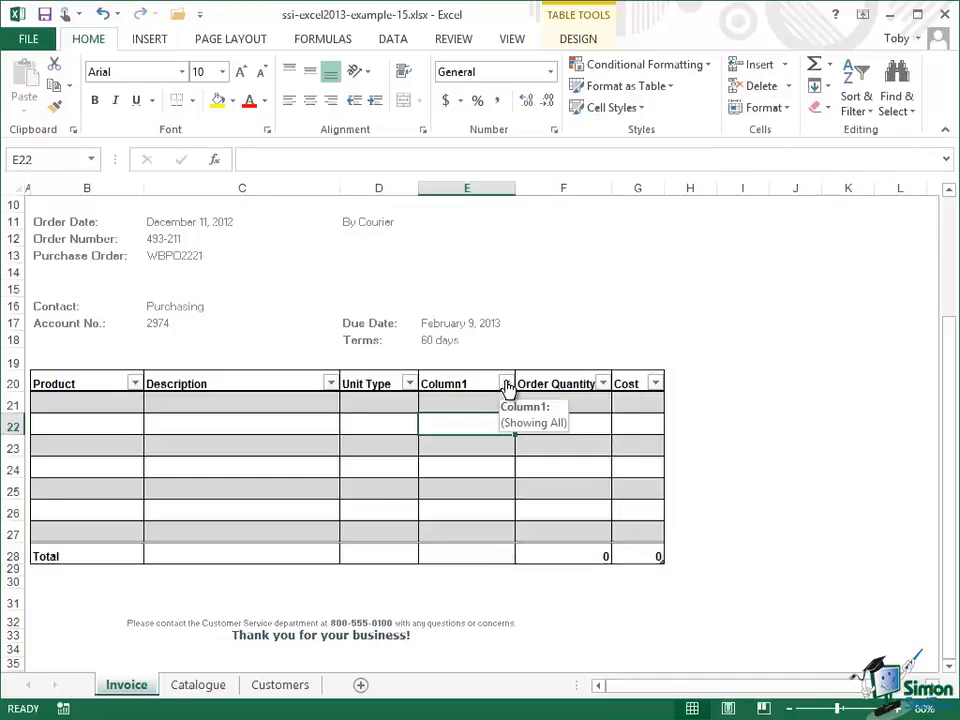
left_click(506, 385)
left_click(474, 382)
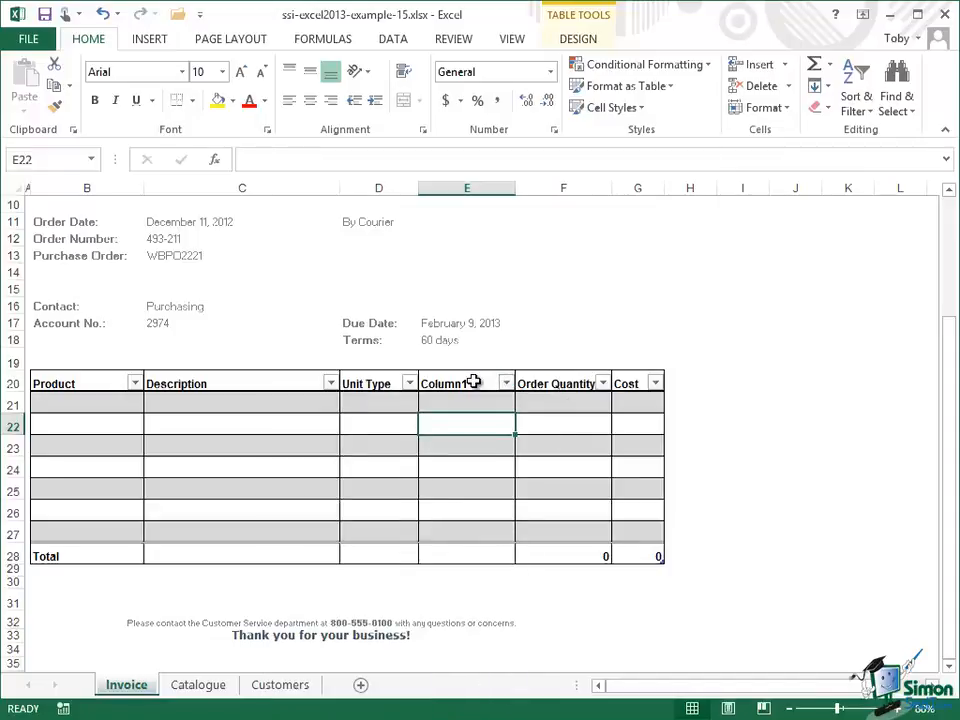
left_click(474, 382)
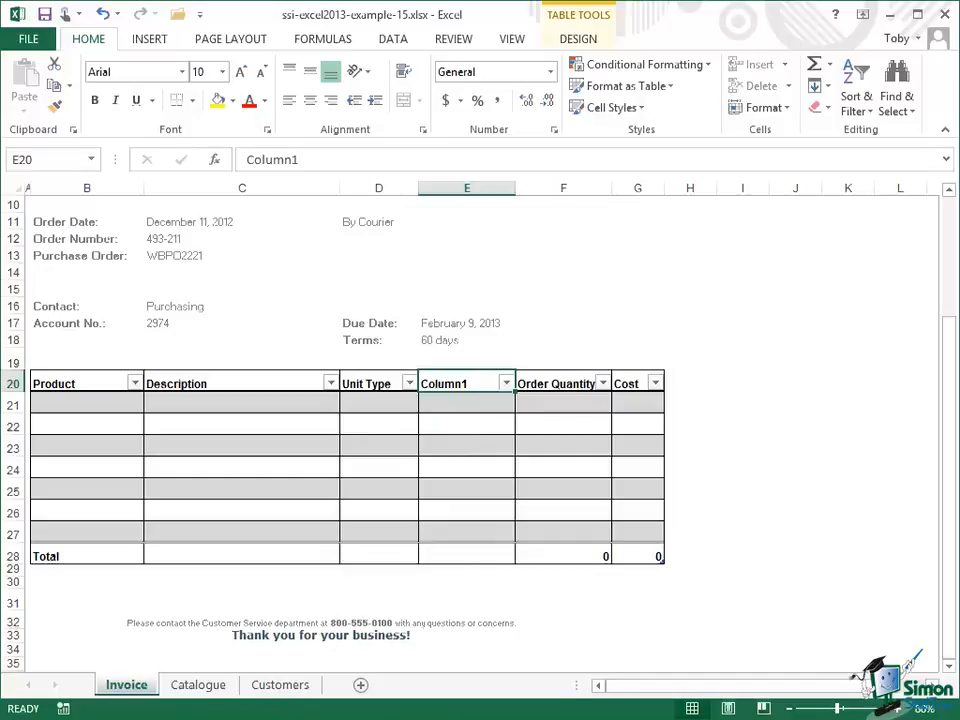
type("Unit ")
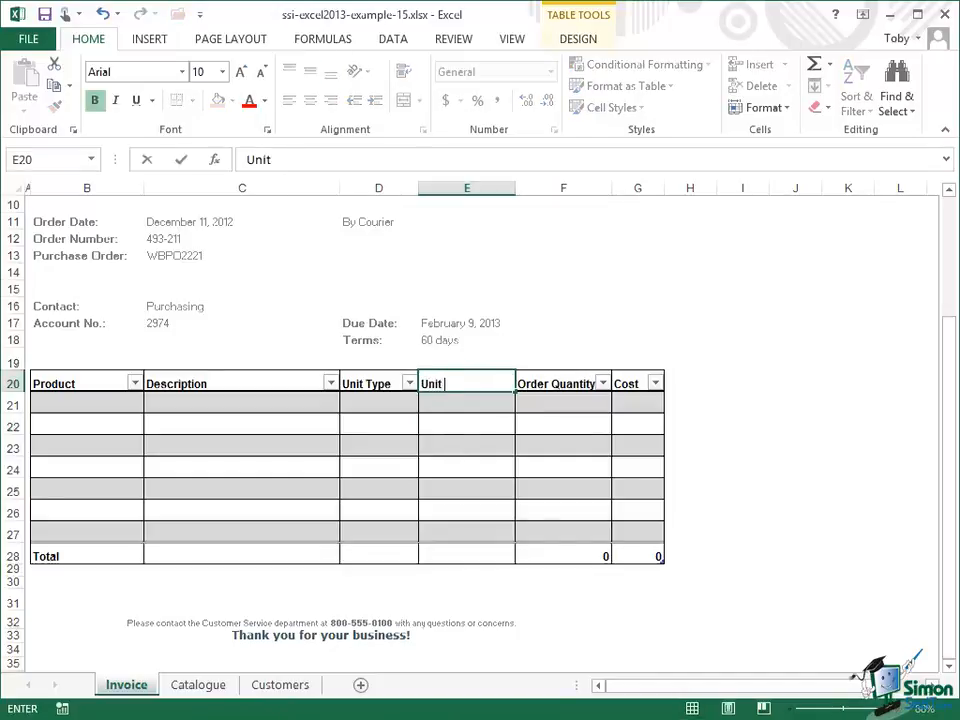
type("Cs")
key("BackSpace")
type("ost")
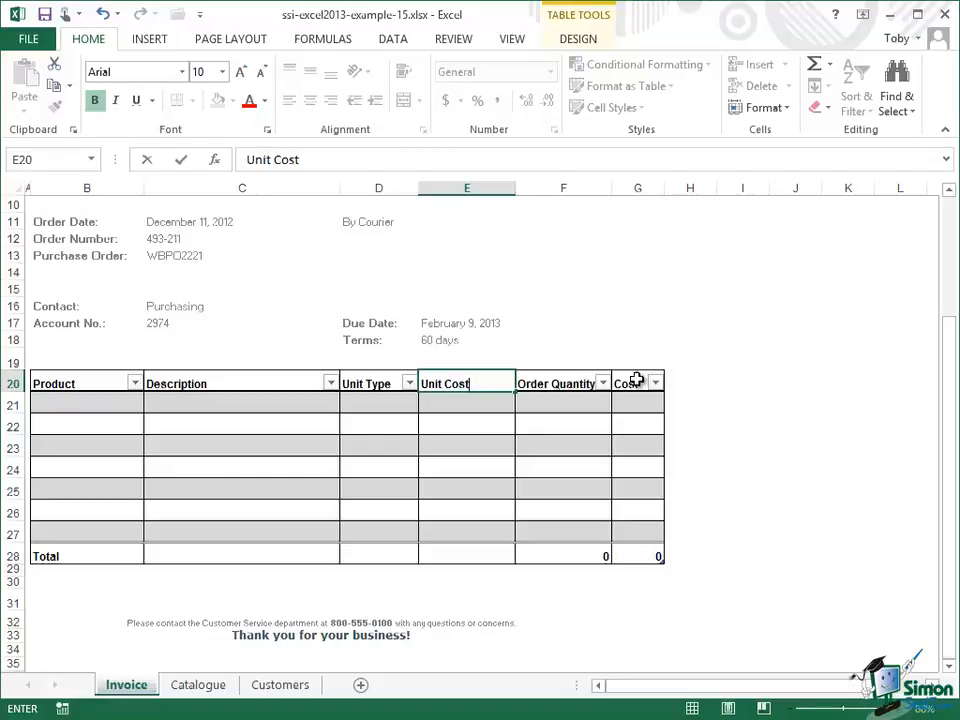
left_click(182, 161)
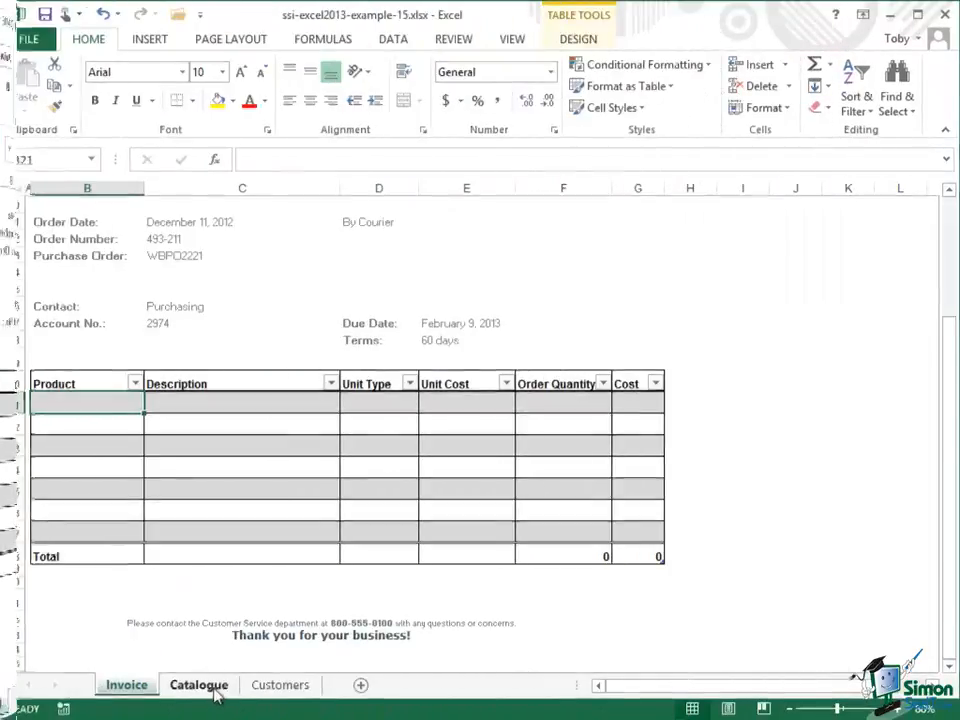
Step: Start a VLOOKUP in the first Description cell with B21 as the lookup value
left_click(205, 686)
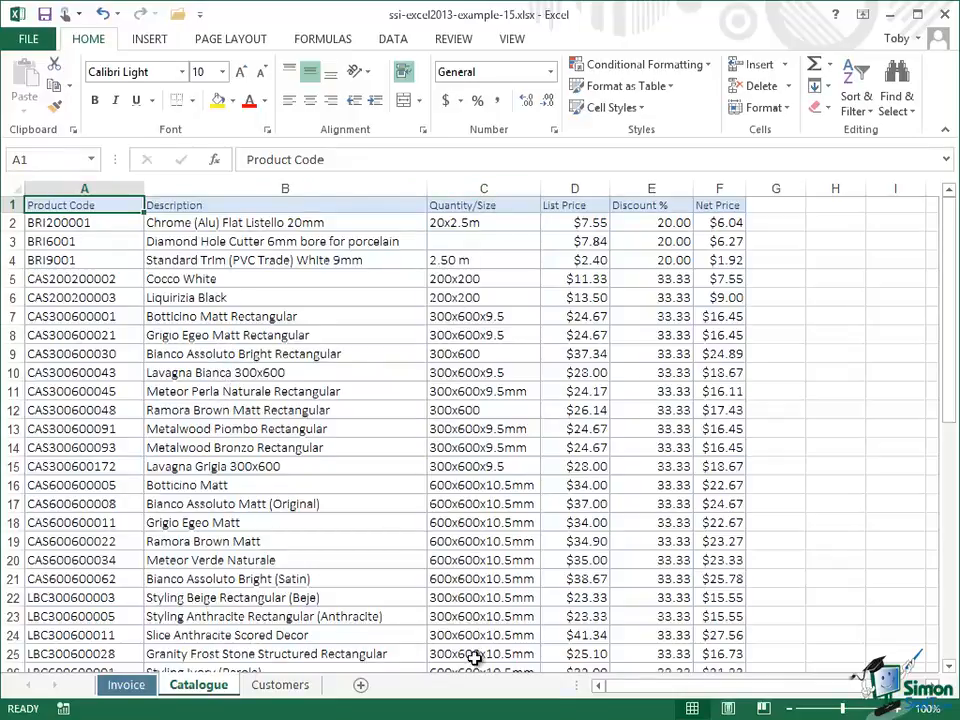
left_click(137, 687)
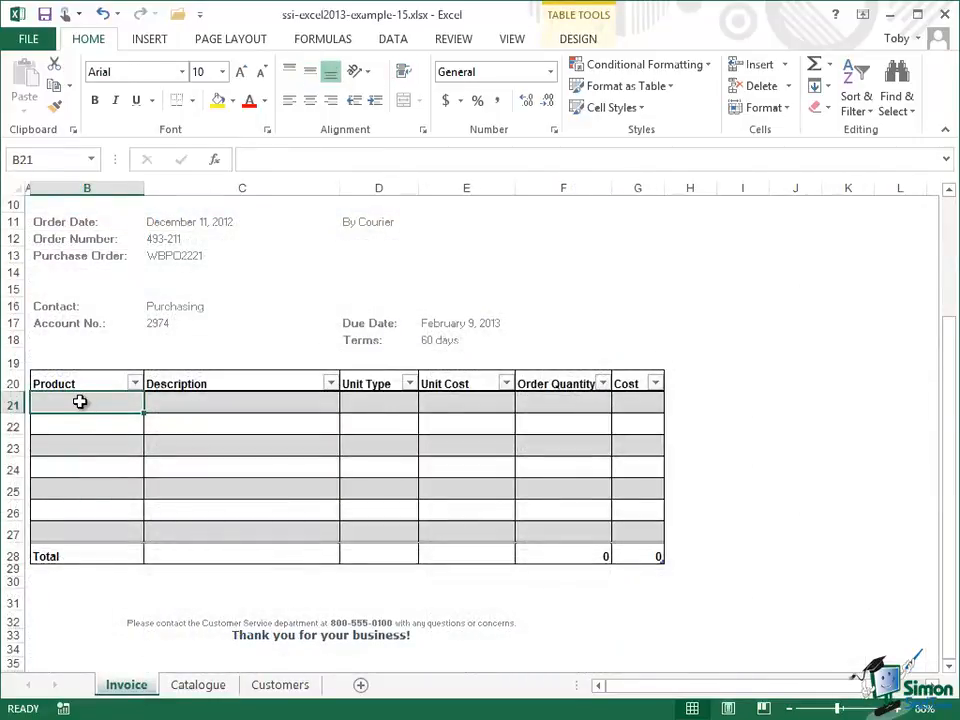
left_click(212, 405)
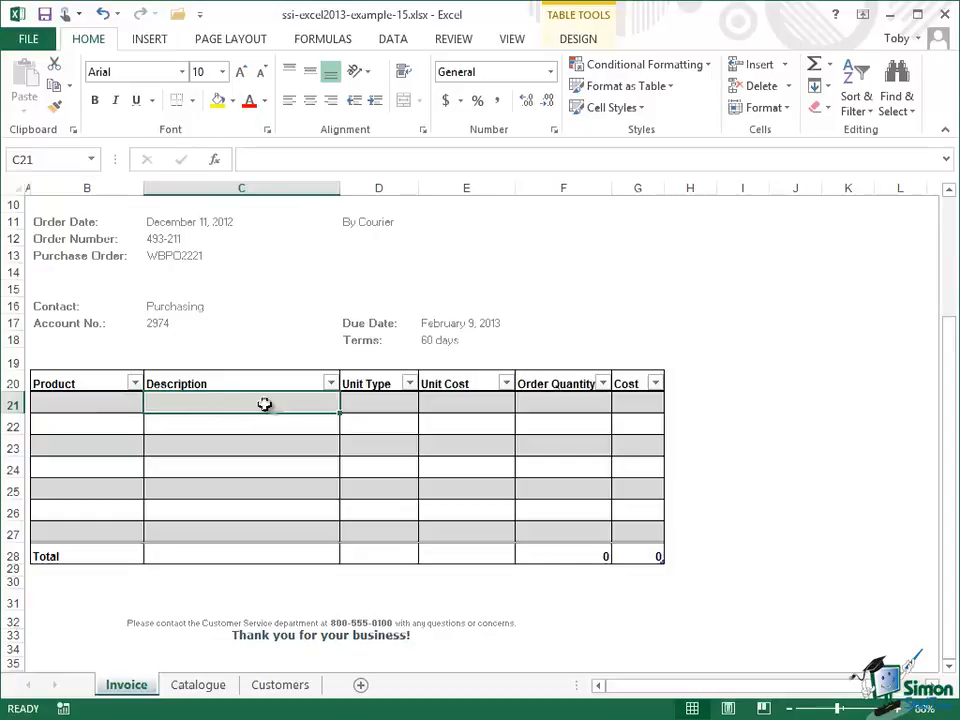
left_click(331, 39)
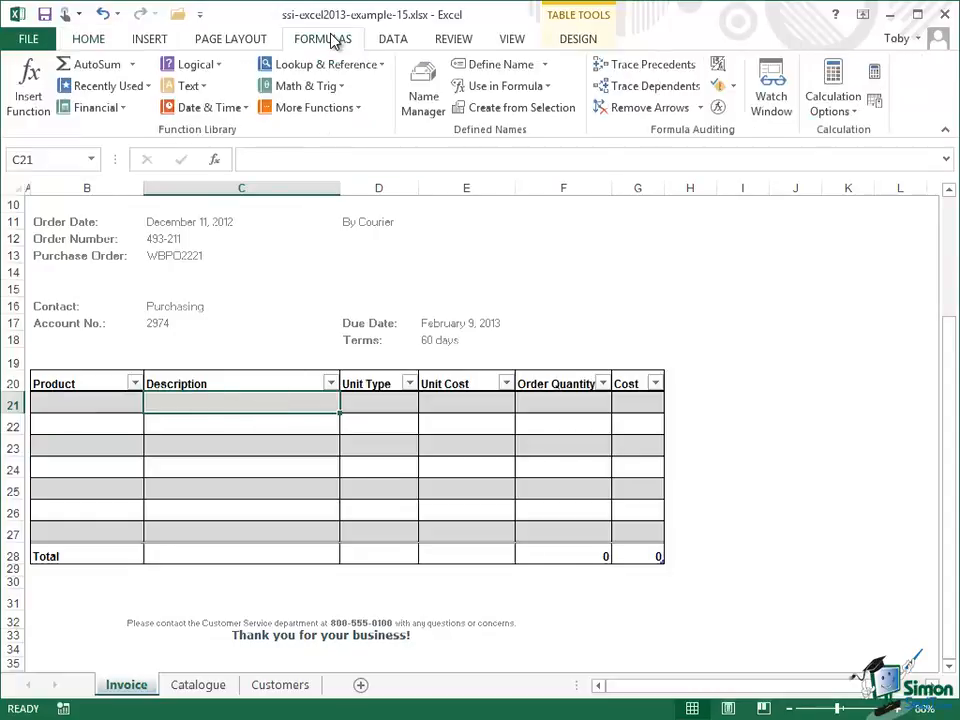
left_click(380, 66)
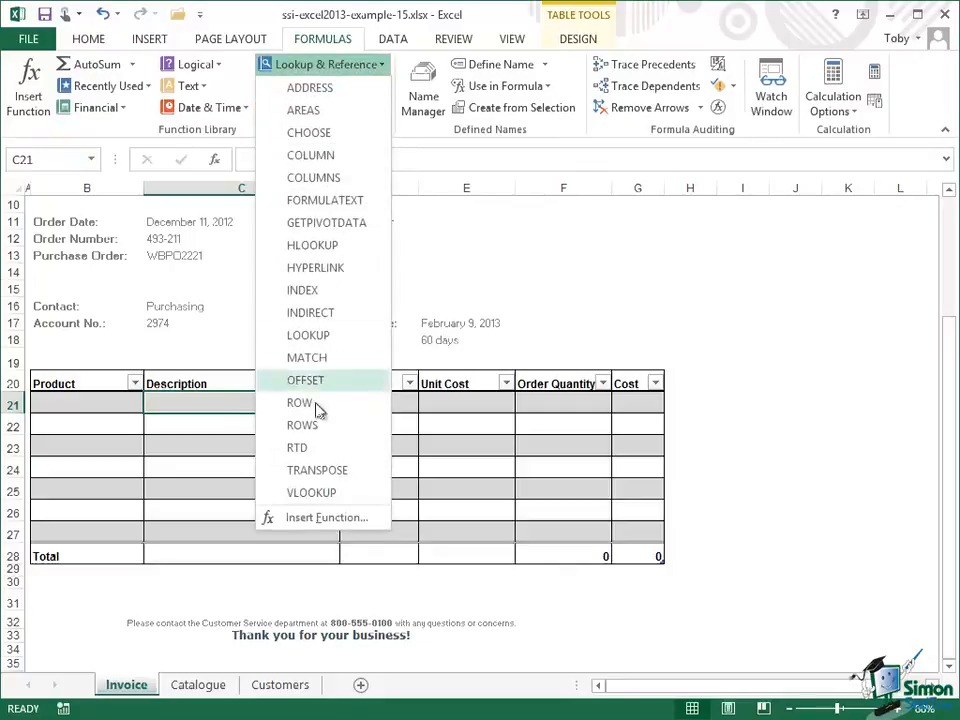
left_click(313, 492)
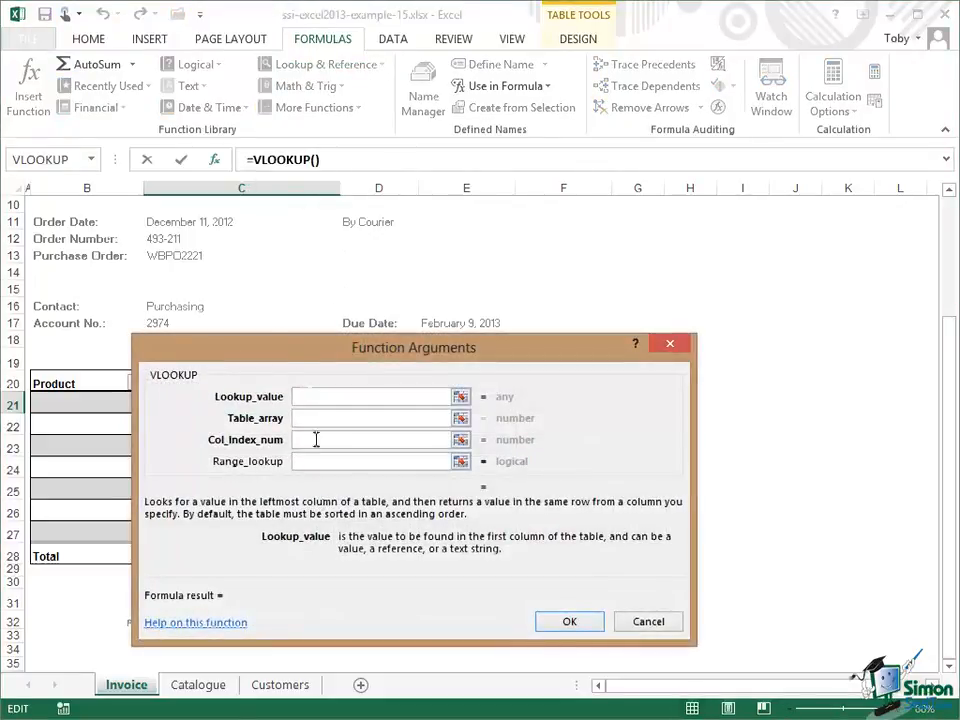
left_click_drag(251, 341, 410, 72)
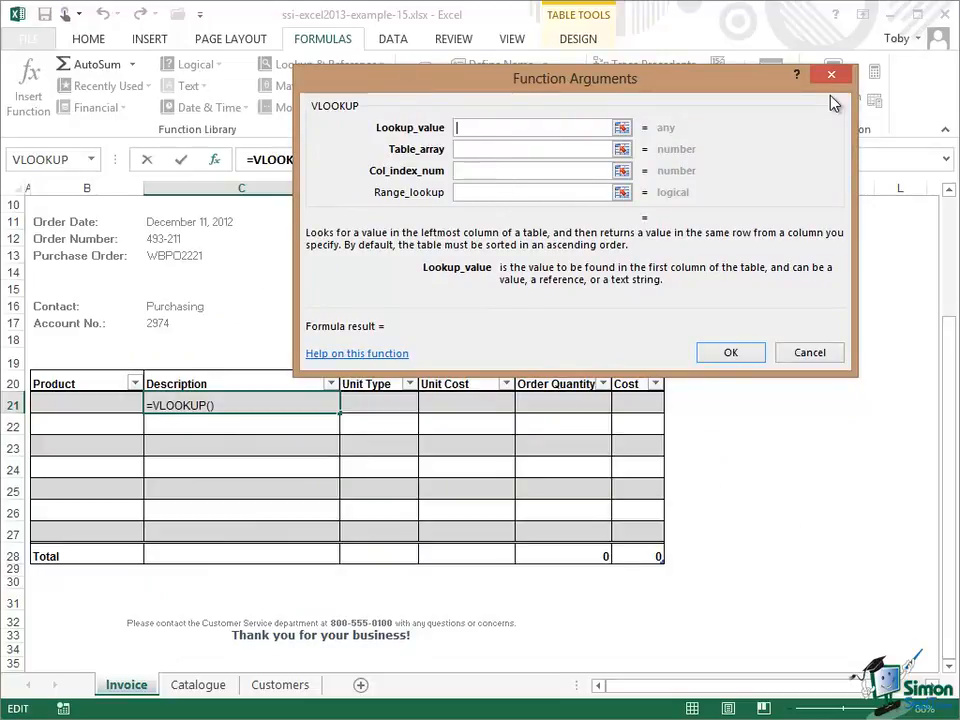
type("B21")
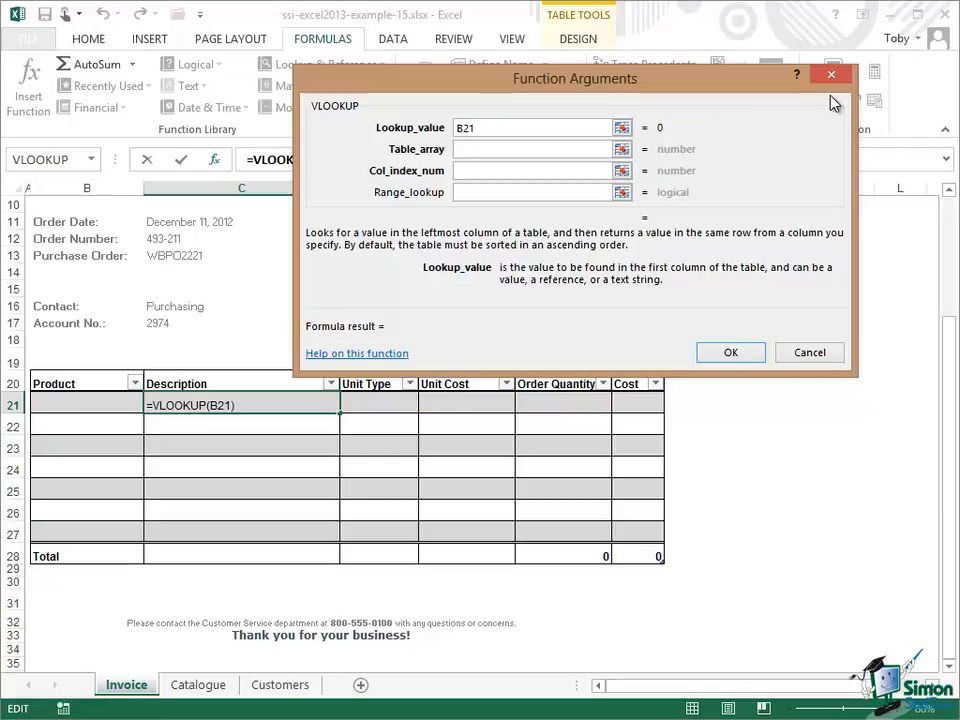
Step: Set the VLOOKUP table array to Catalogue!A2:F50 and column index to 2, and confirm the formula
left_click(473, 149)
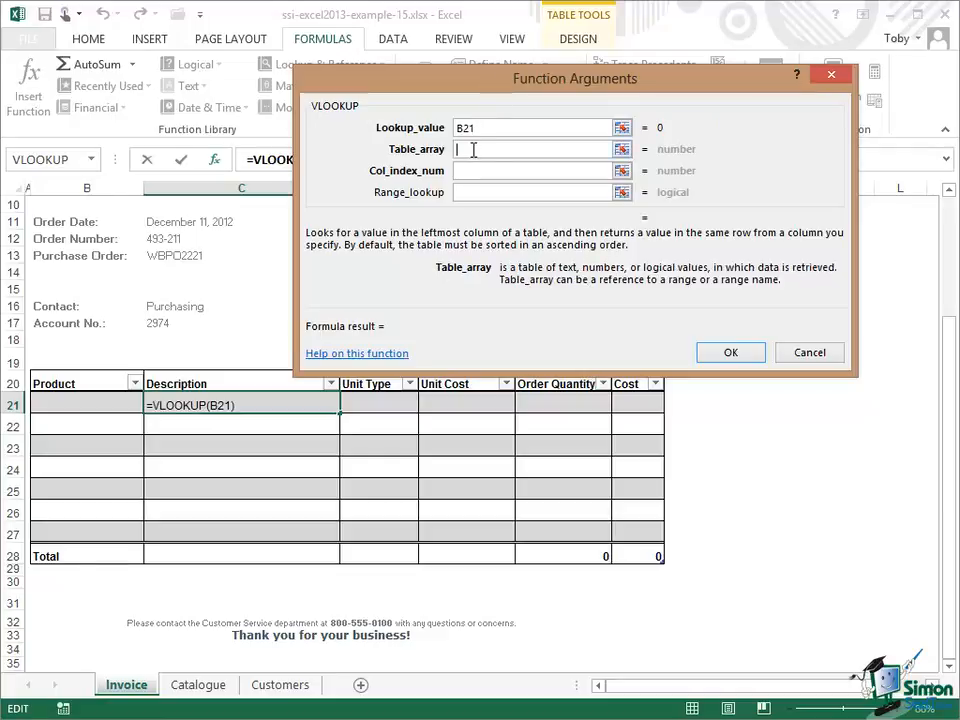
left_click(200, 686)
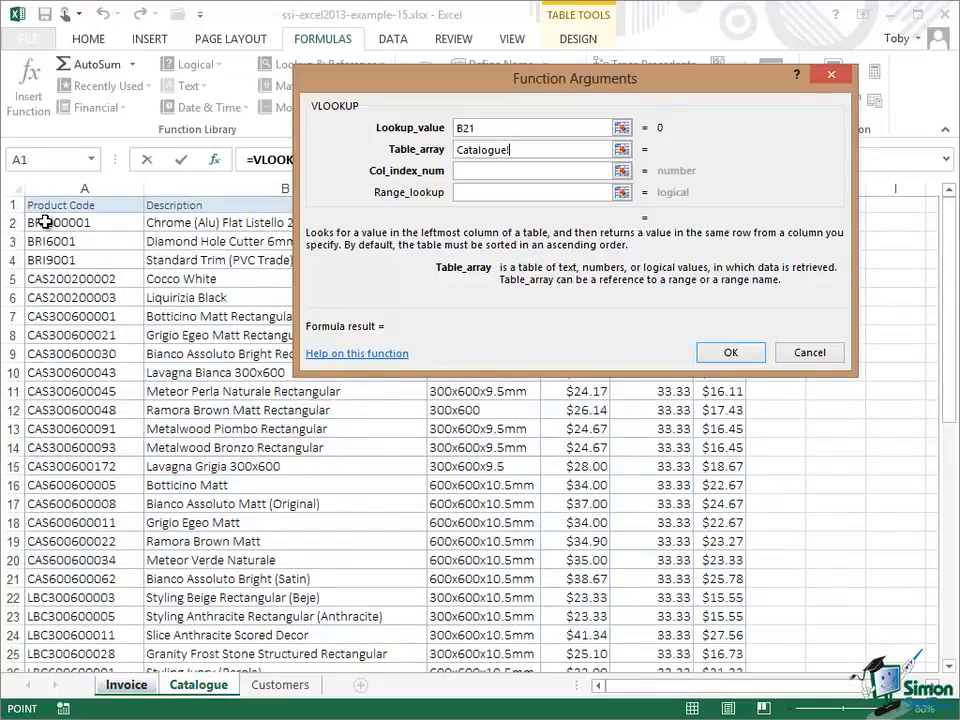
left_click_drag(45, 222, 735, 614)
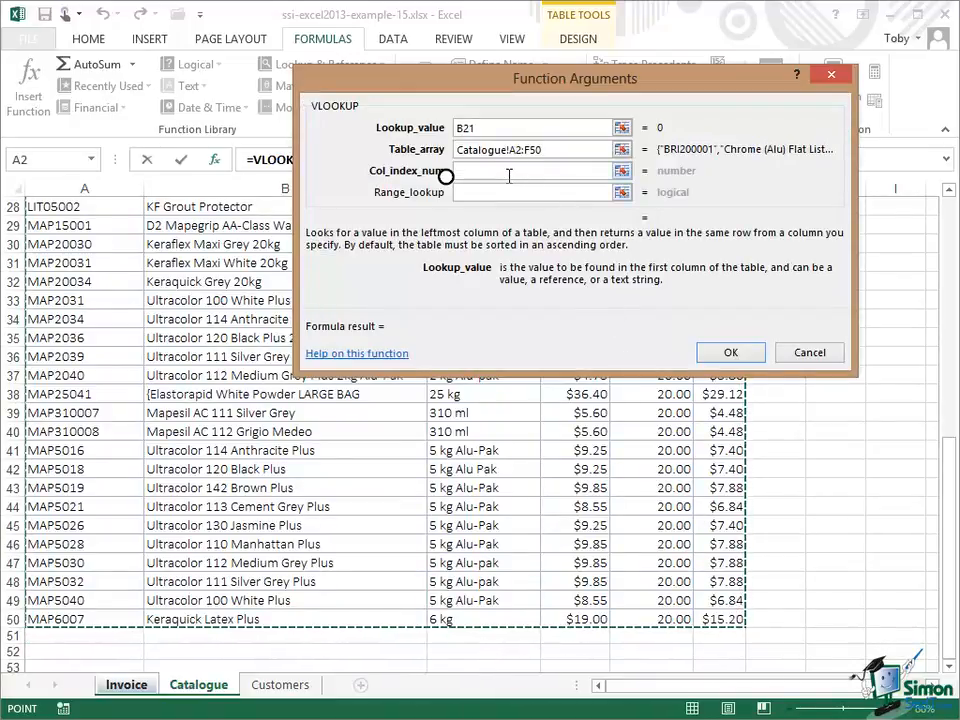
left_click(476, 170)
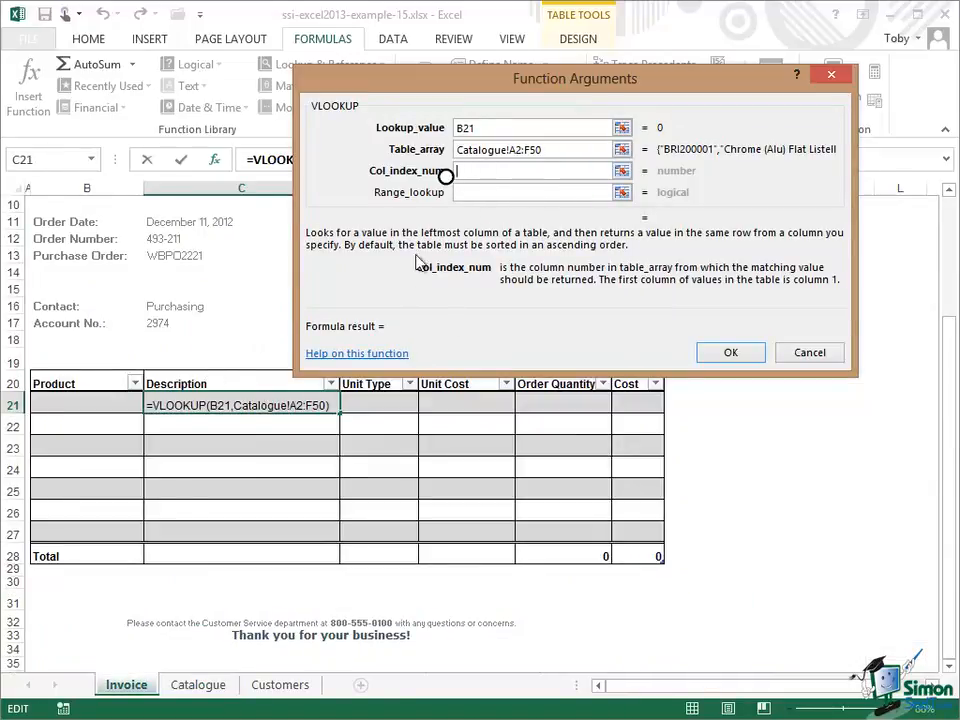
type("2")
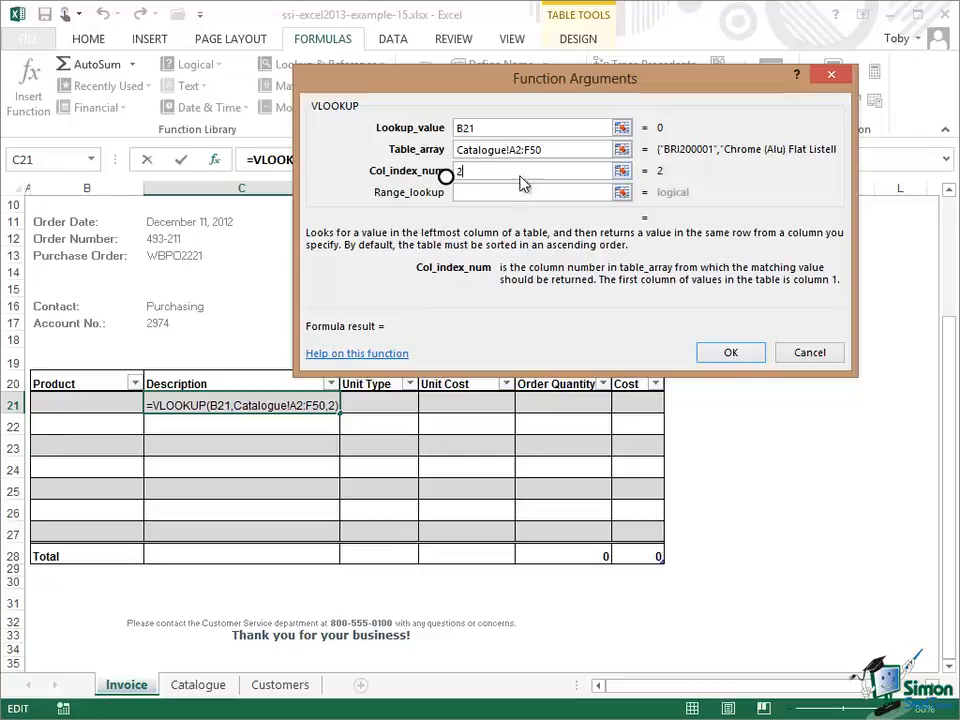
left_click(731, 354)
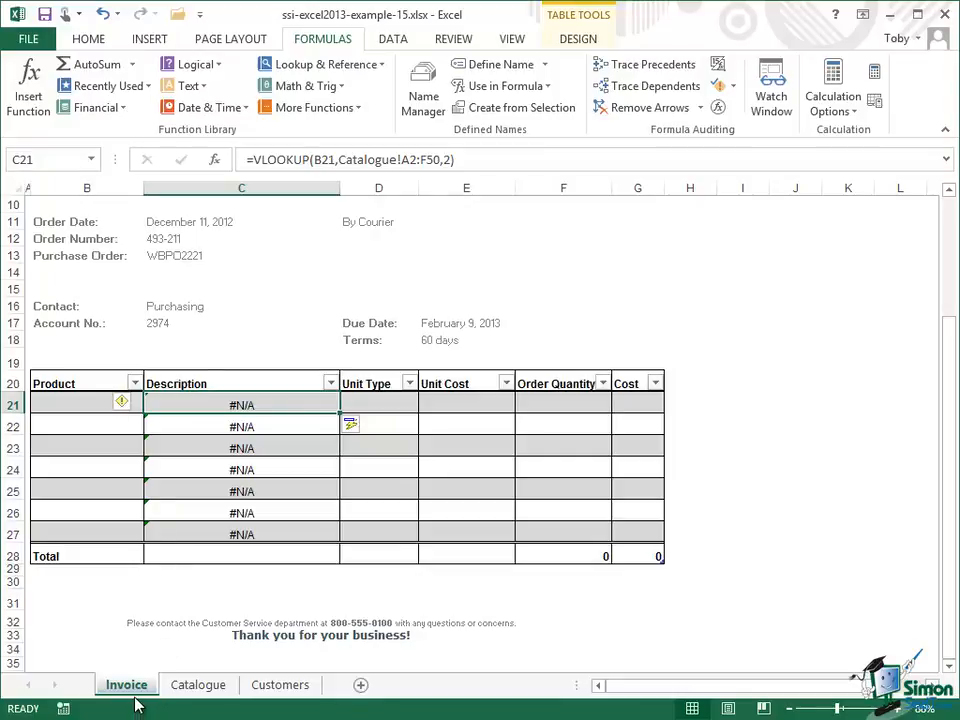
Step: Enter product code MAP15001 in the first Product cell of the invoice table
left_click(205, 688)
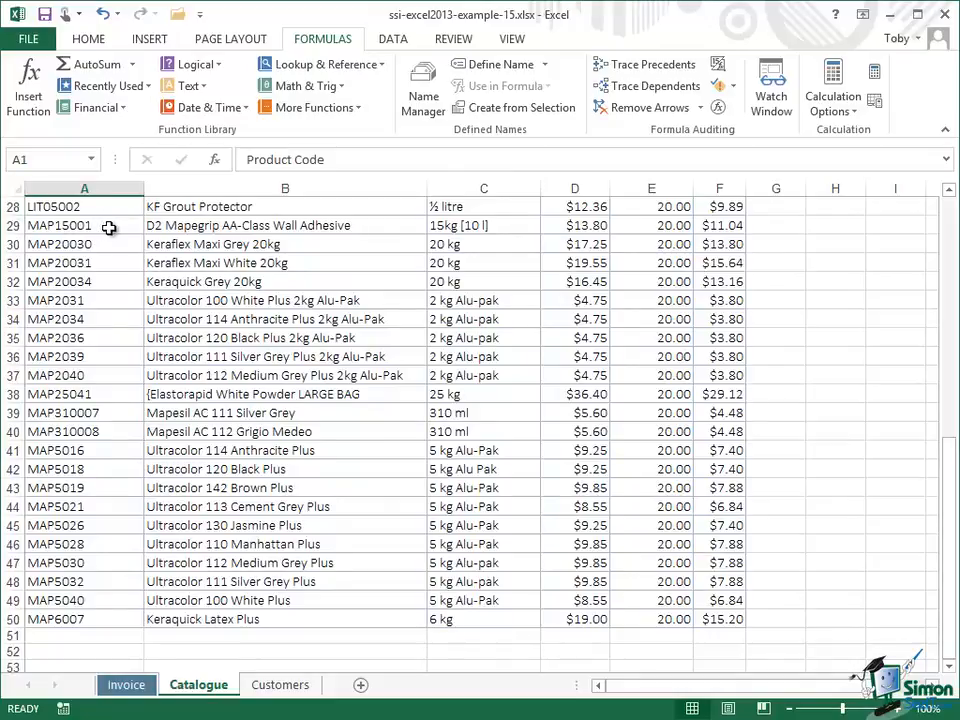
left_click(122, 686)
left_click(69, 404)
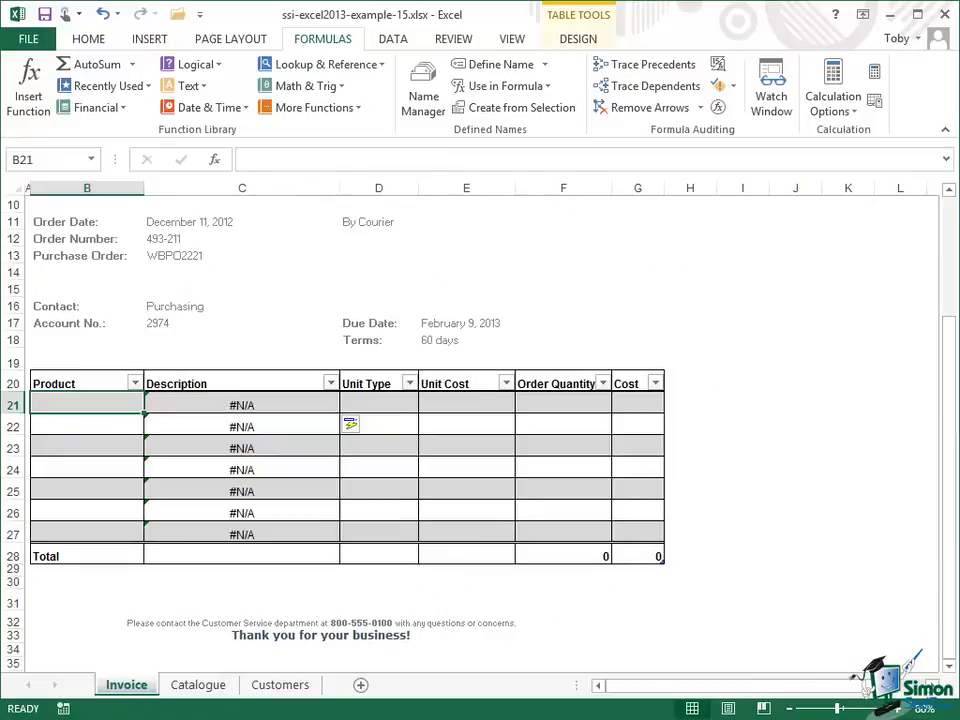
type("MAP")
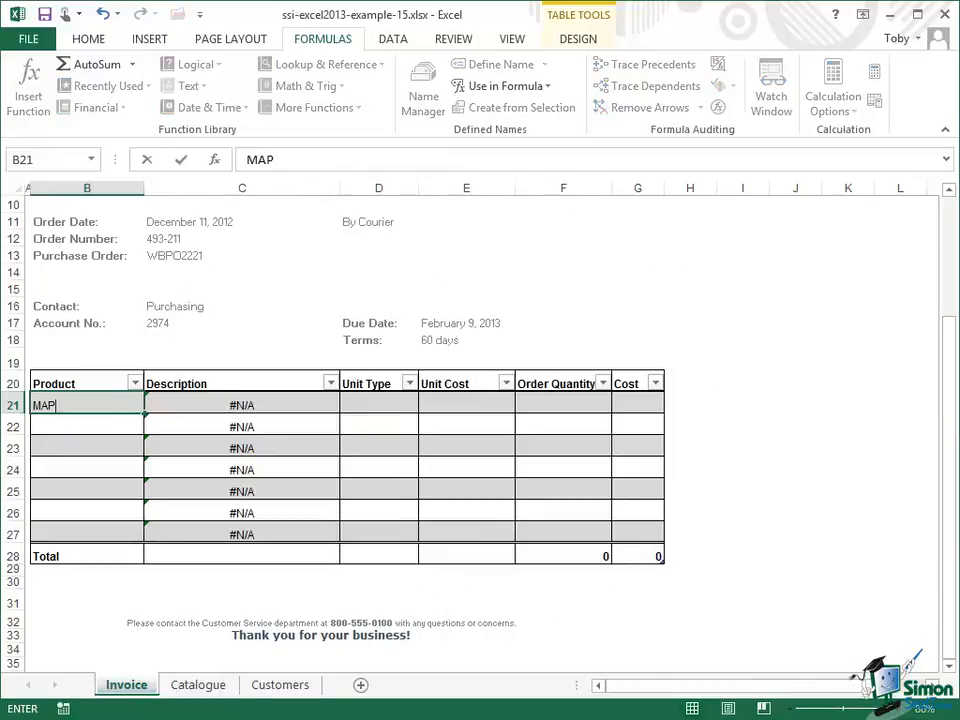
type("15001")
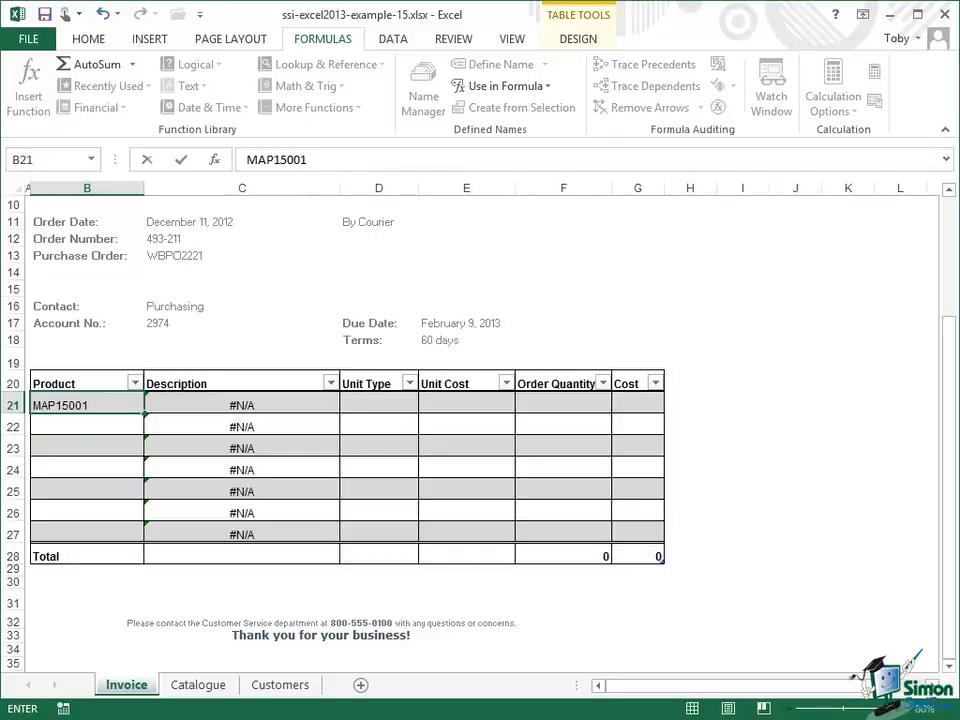
key("Tab")
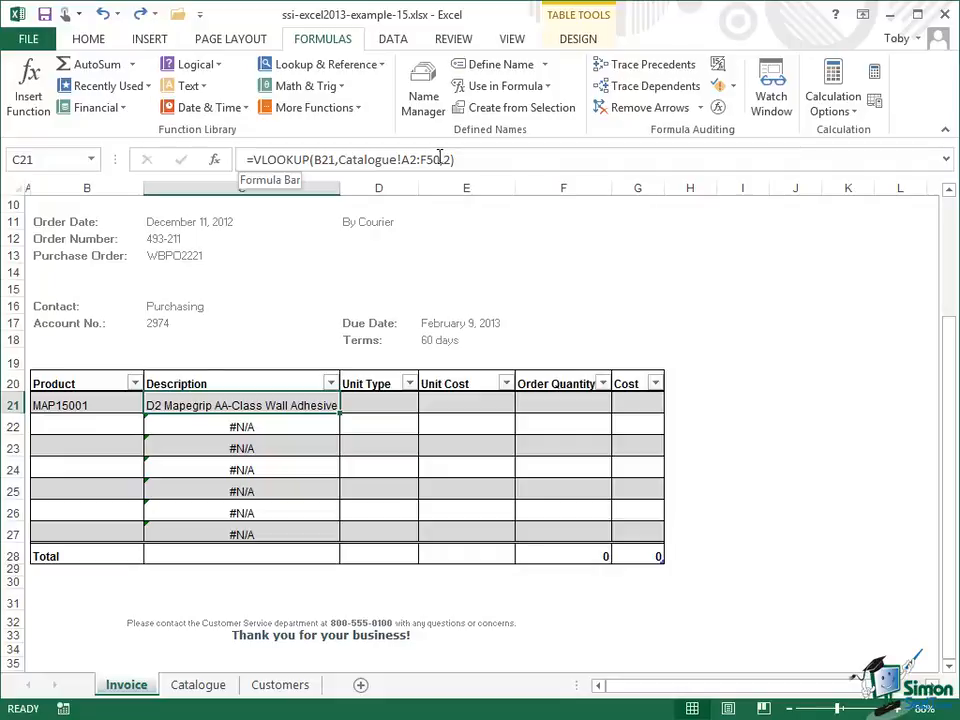
Step: Make the Description formula's table array absolute as Catalogue!$A$2:$F$50
left_click(403, 160)
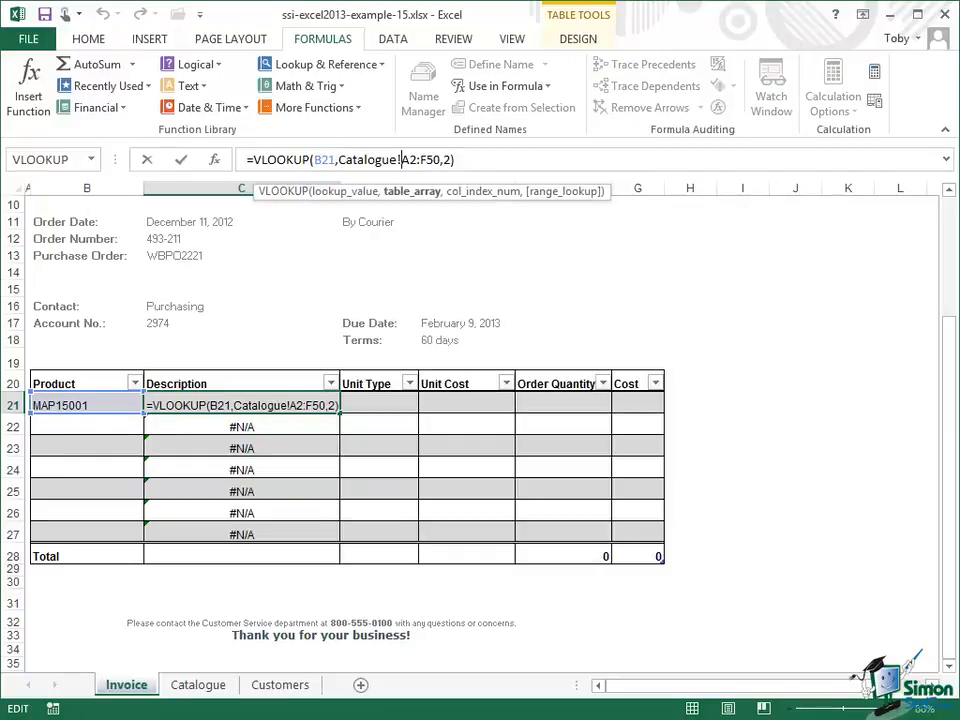
type("$A")
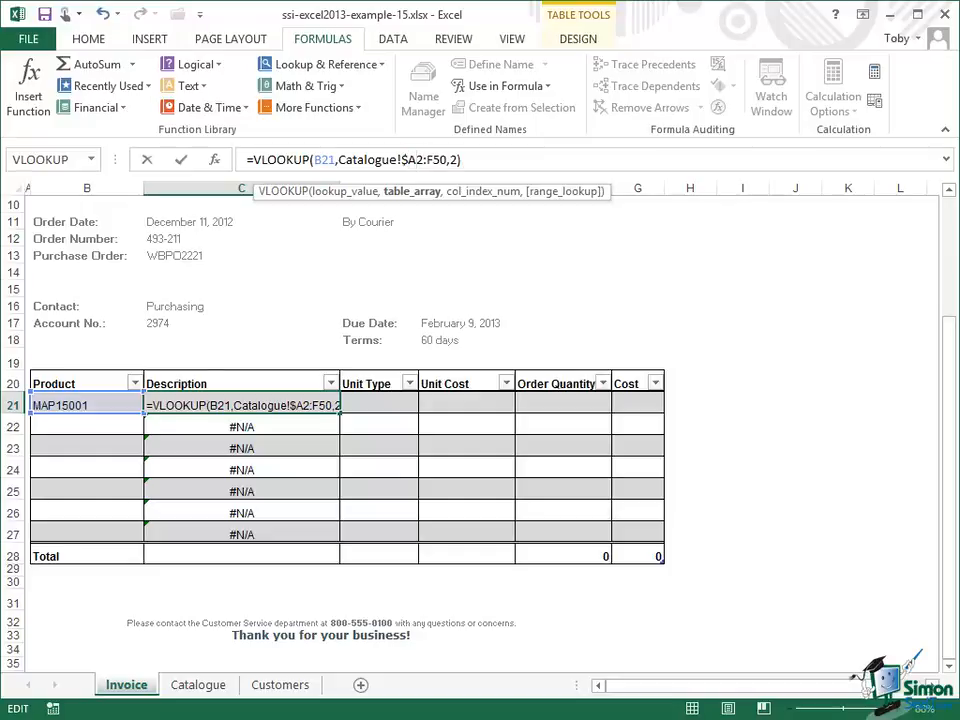
type("$2:")
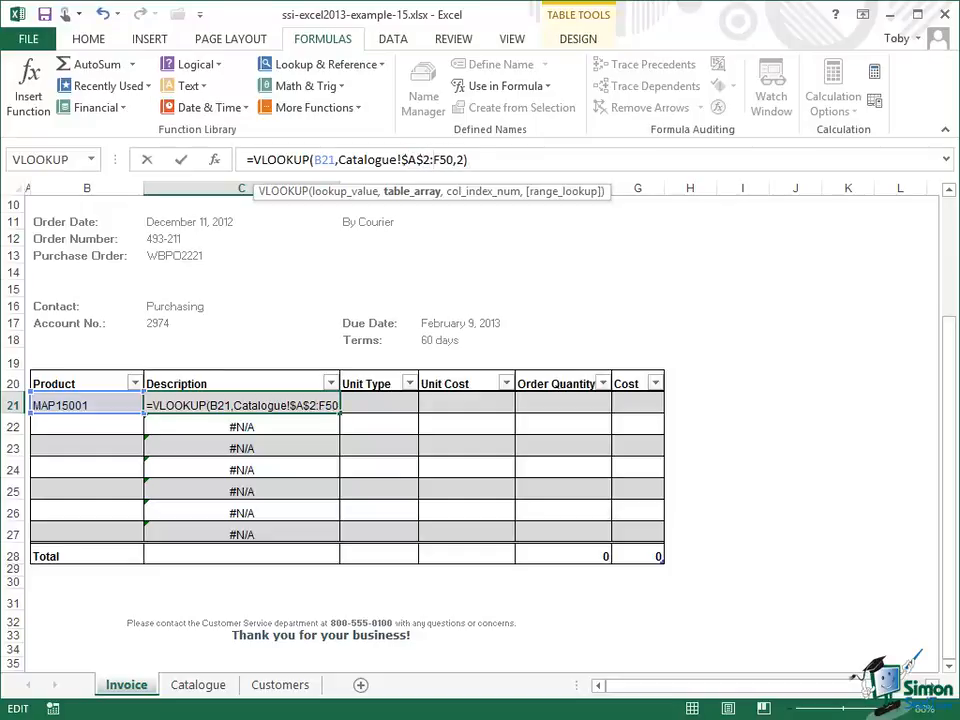
type("$F")
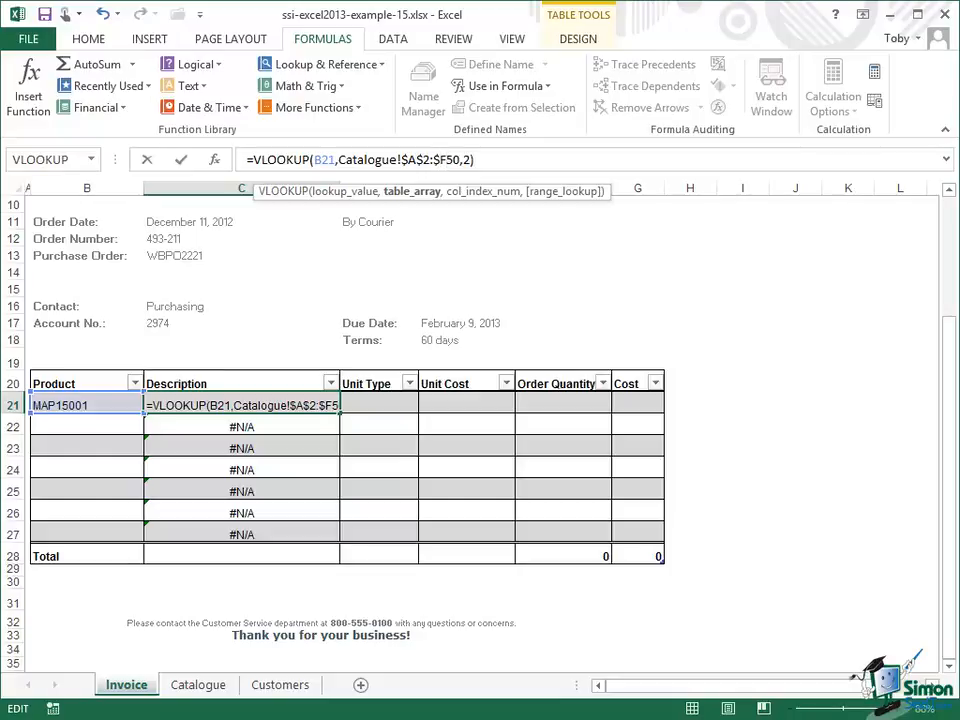
type("$")
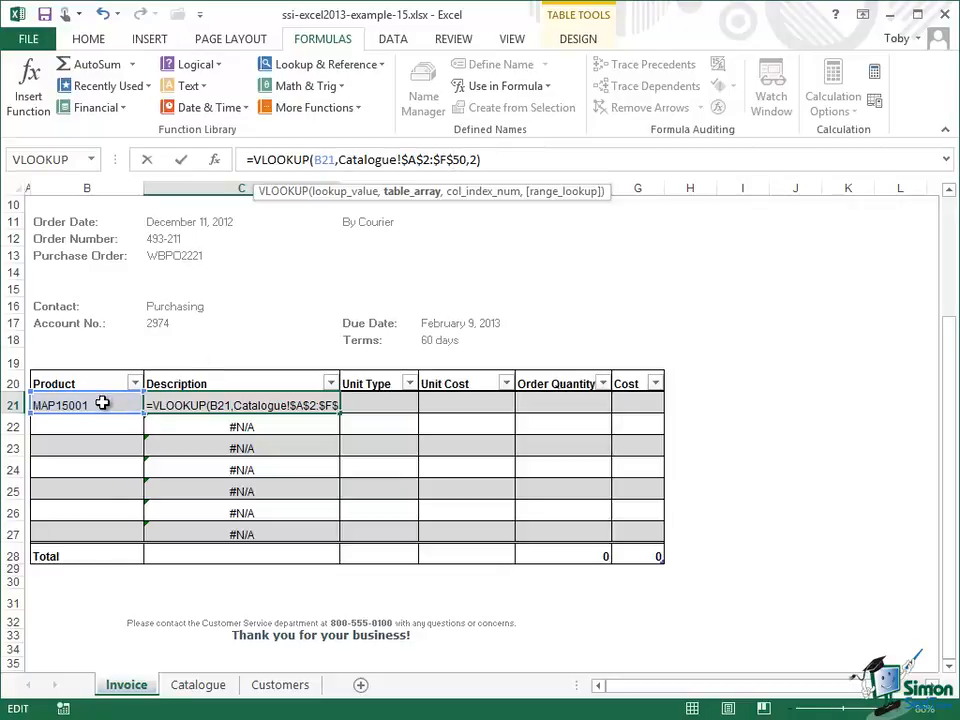
Step: Lock the lookup value's column as $B21 and confirm the Description formula
left_click(315, 159)
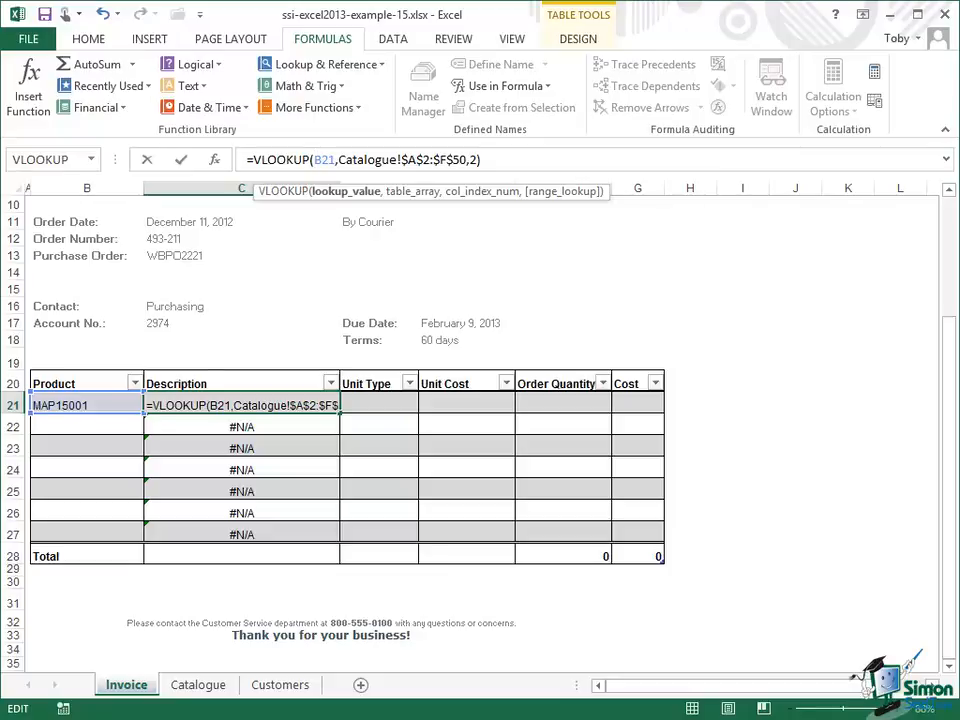
type("$")
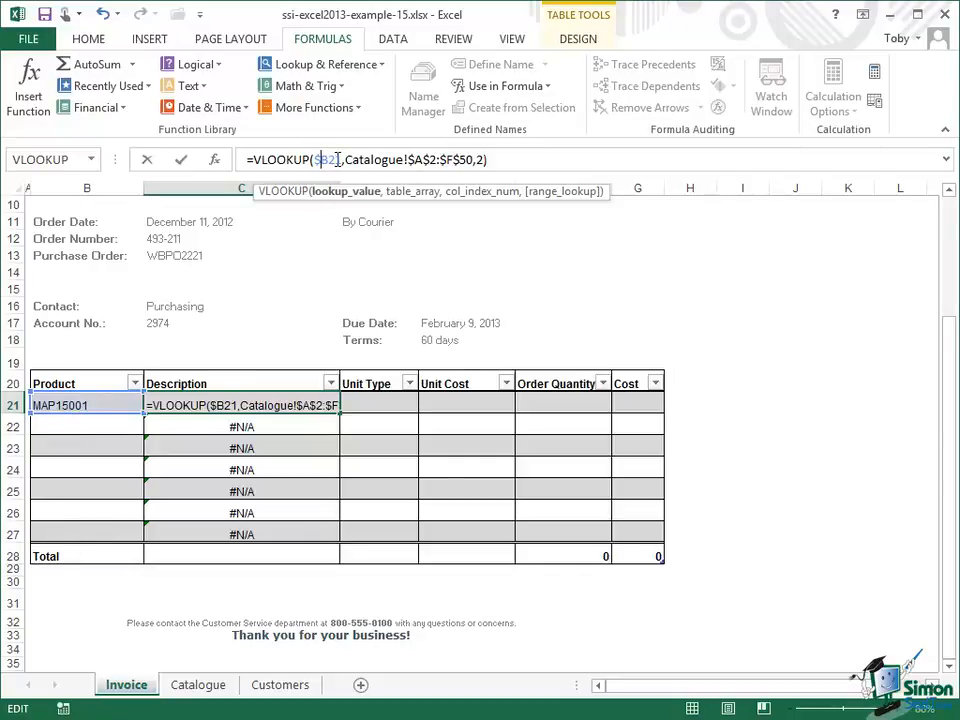
left_click(184, 162)
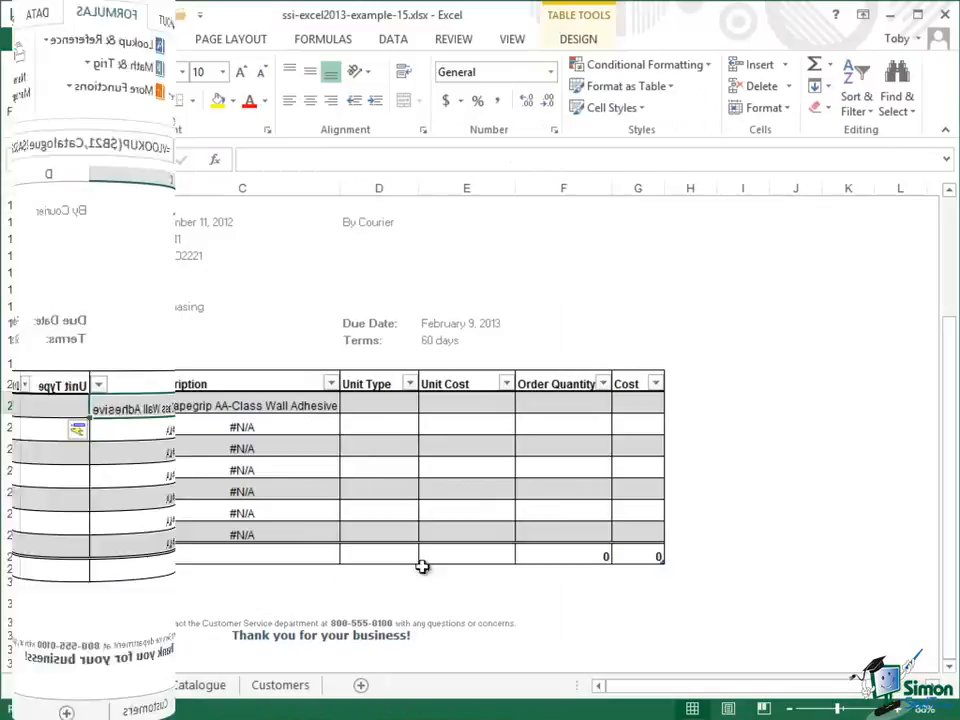
Step: Delete the empty invoice table rows 22 to 27 below the first product line
left_click(118, 420)
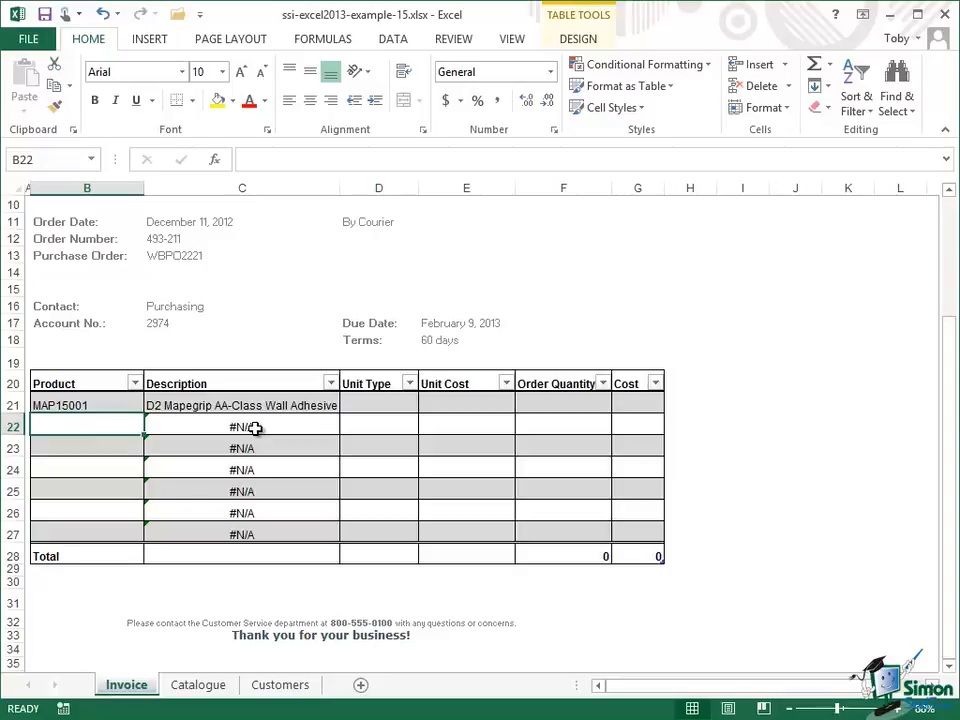
left_click(256, 428)
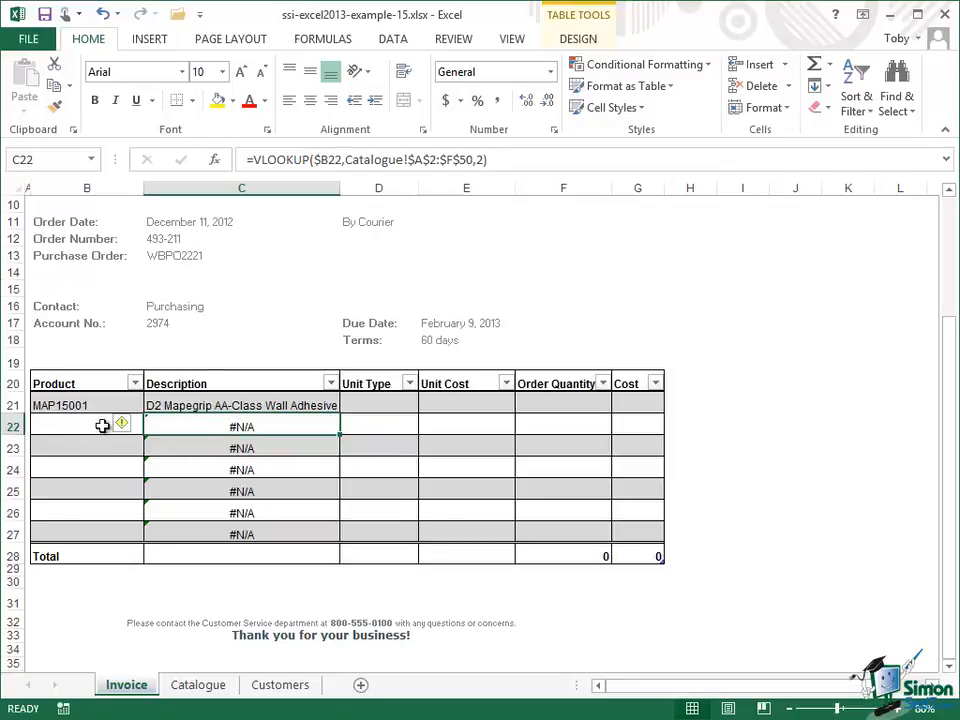
left_click_drag(60, 426, 75, 527)
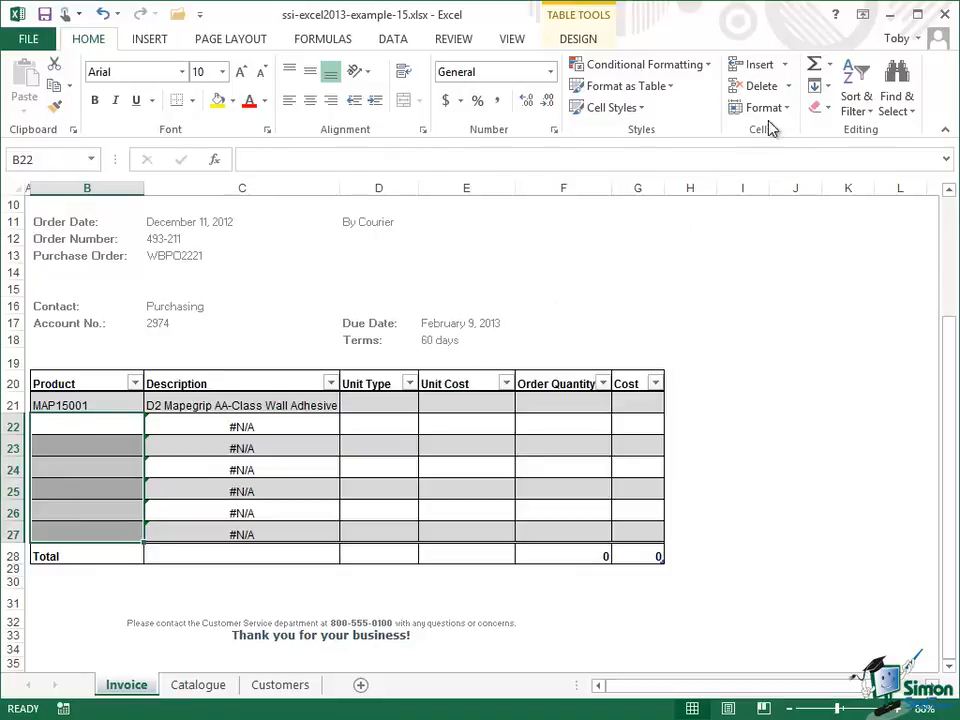
left_click(792, 88)
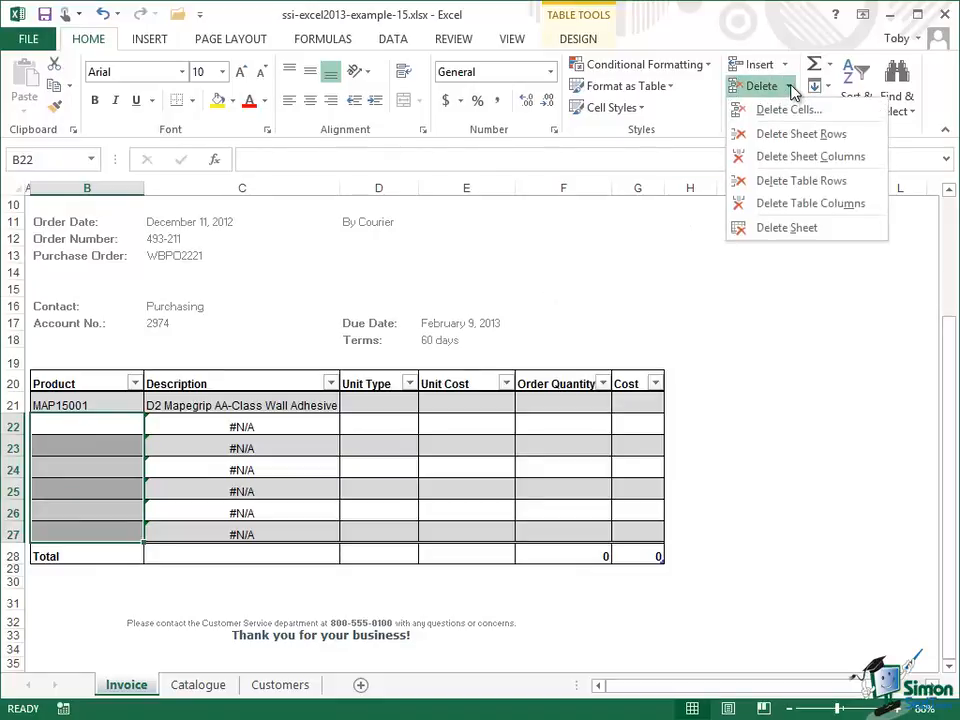
left_click(818, 181)
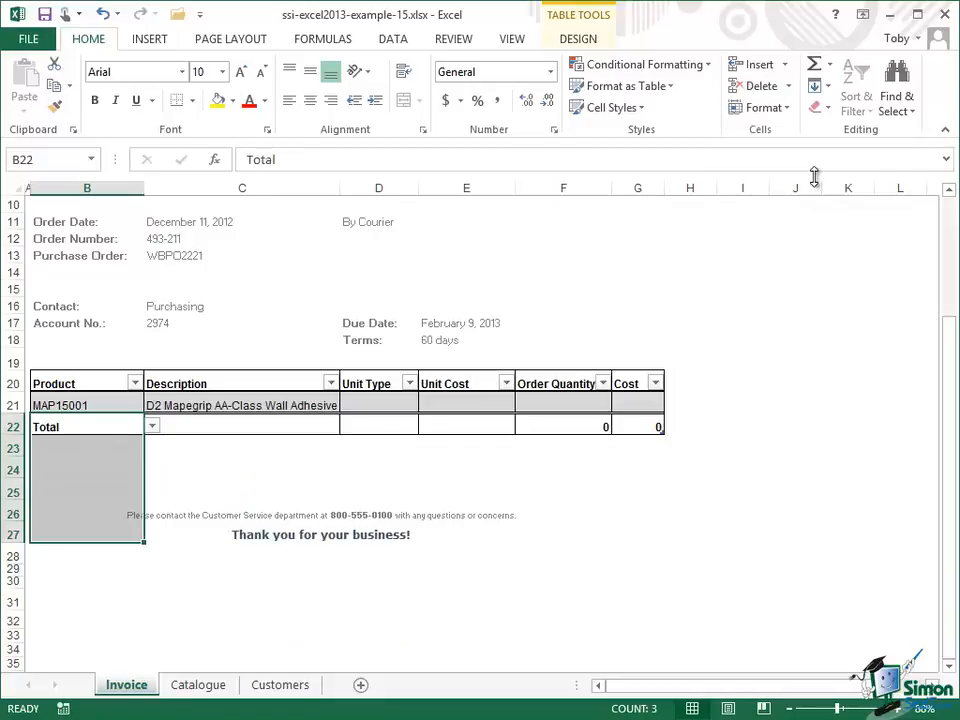
Step: Copy the Description lookup formula into the first Unit Type cell
left_click(119, 405)
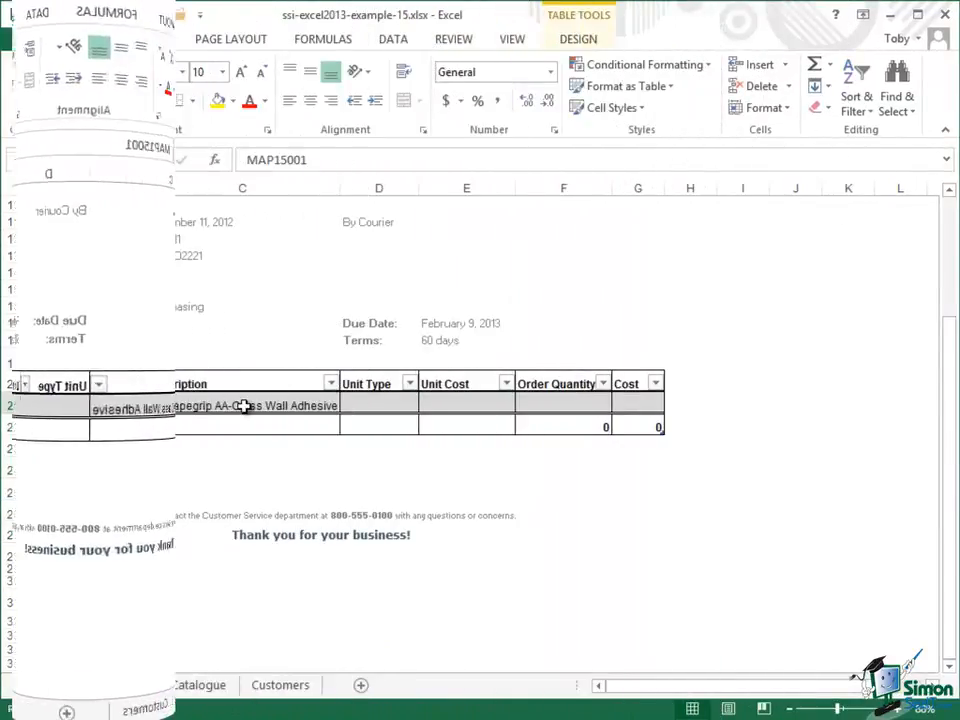
left_click(243, 405)
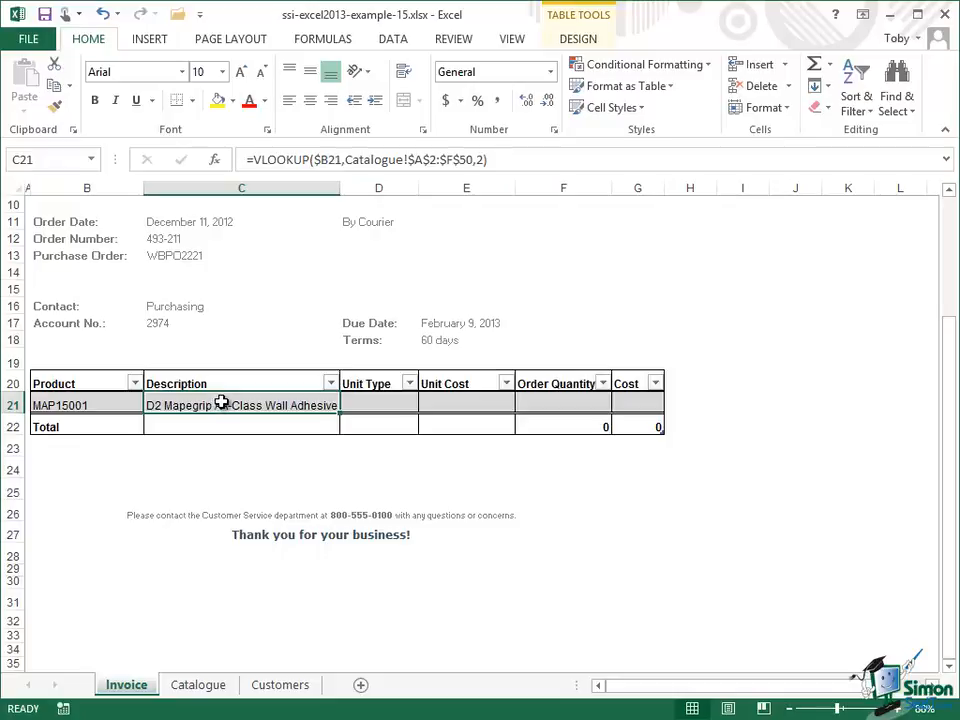
key("ctrl+c")
left_click(373, 405)
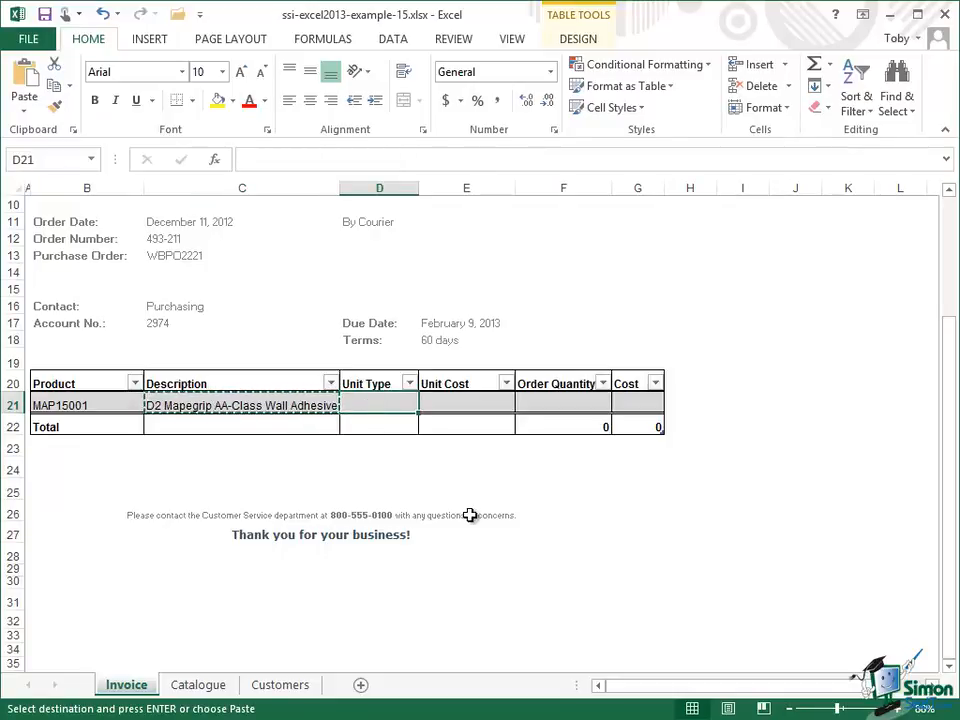
key("ctrl+v")
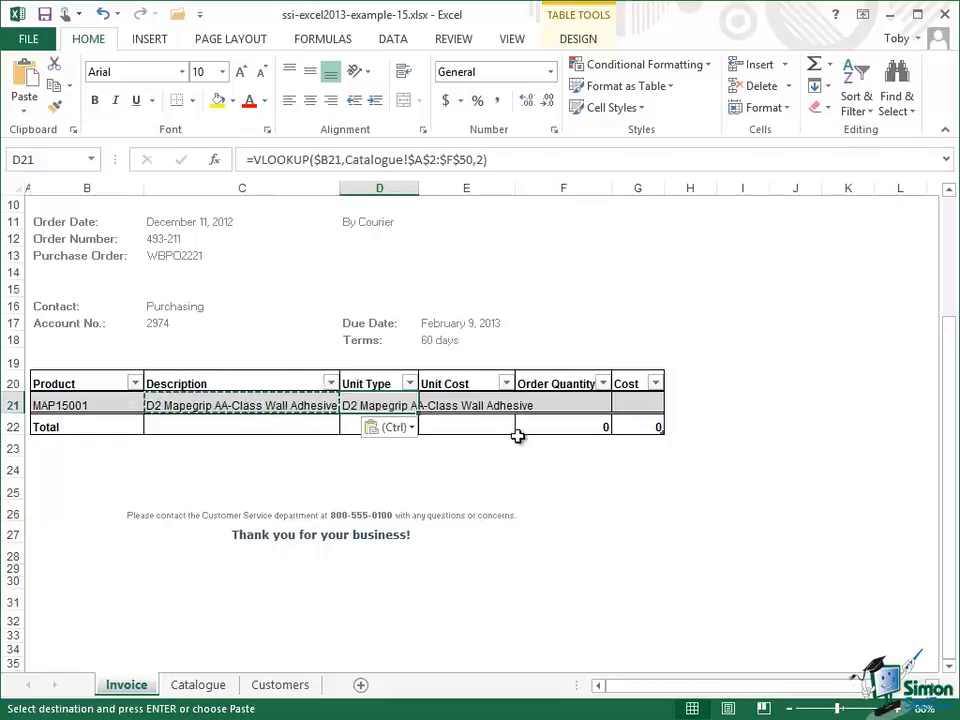
Step: Set the Unit Type formula's column index to 3 and confirm it
left_click(488, 161)
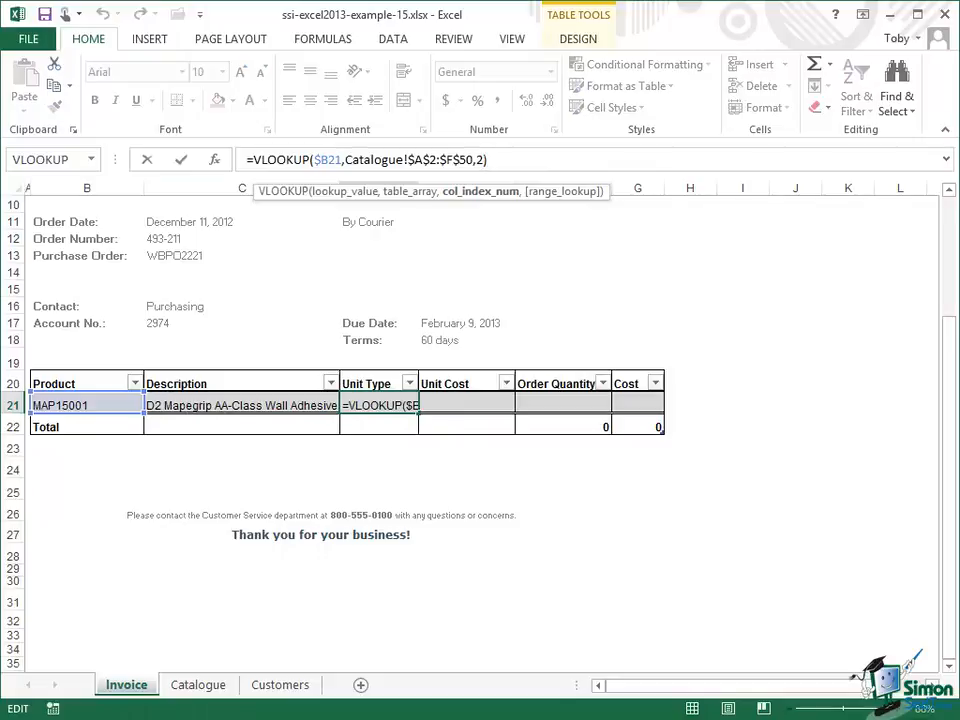
key("BackSpace")
type("3")
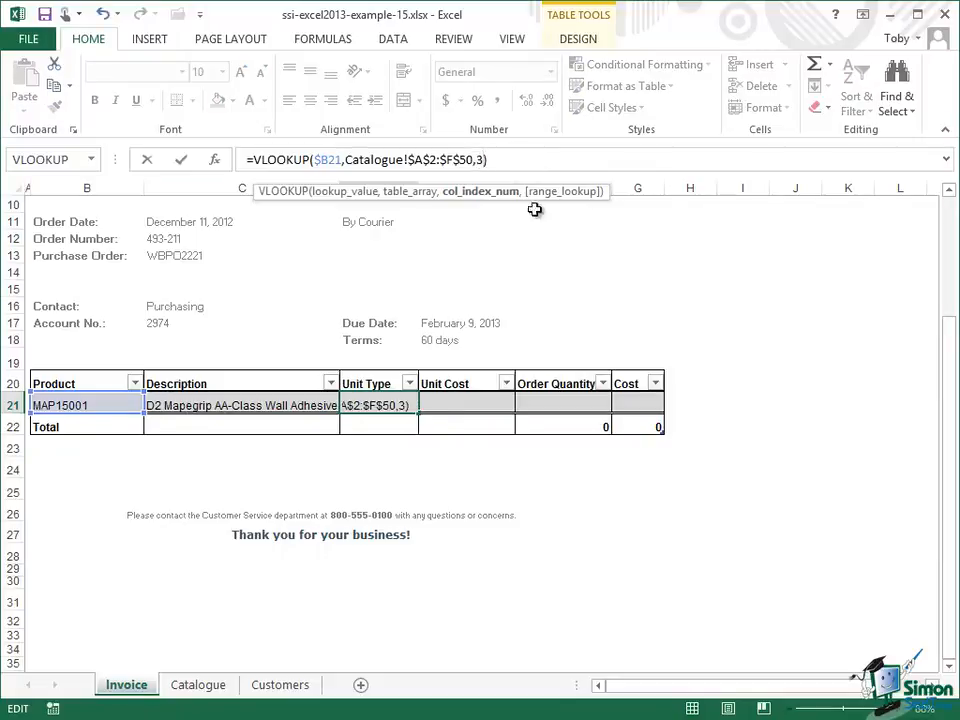
left_click(182, 160)
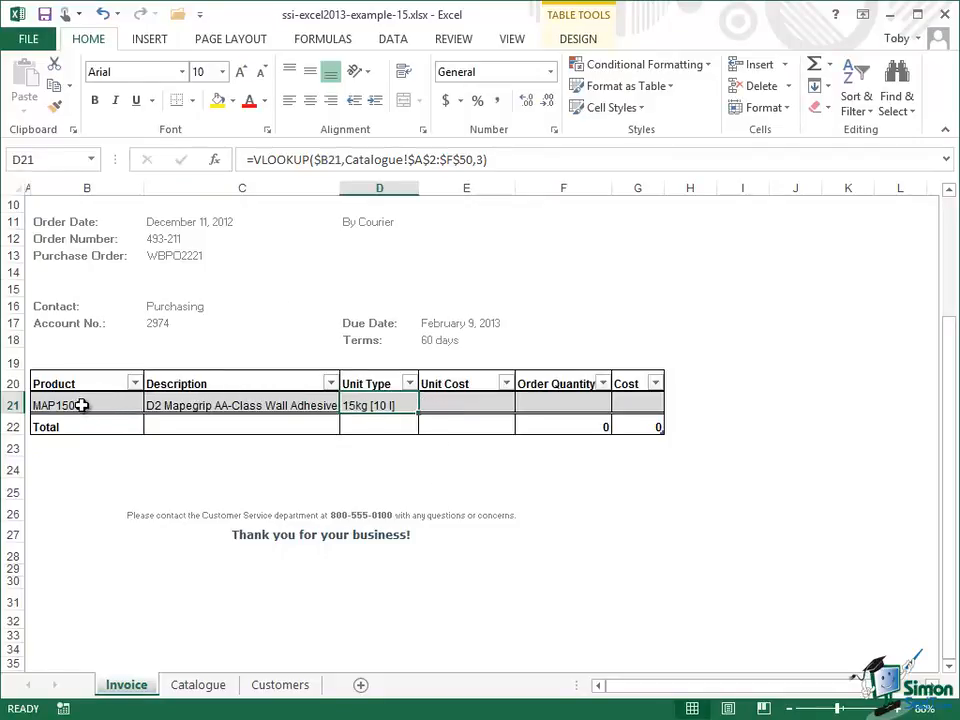
Step: Check the Catalogue columns, then copy the Unit Type formula into Unit Cost and set its column index to 4
left_click(198, 686)
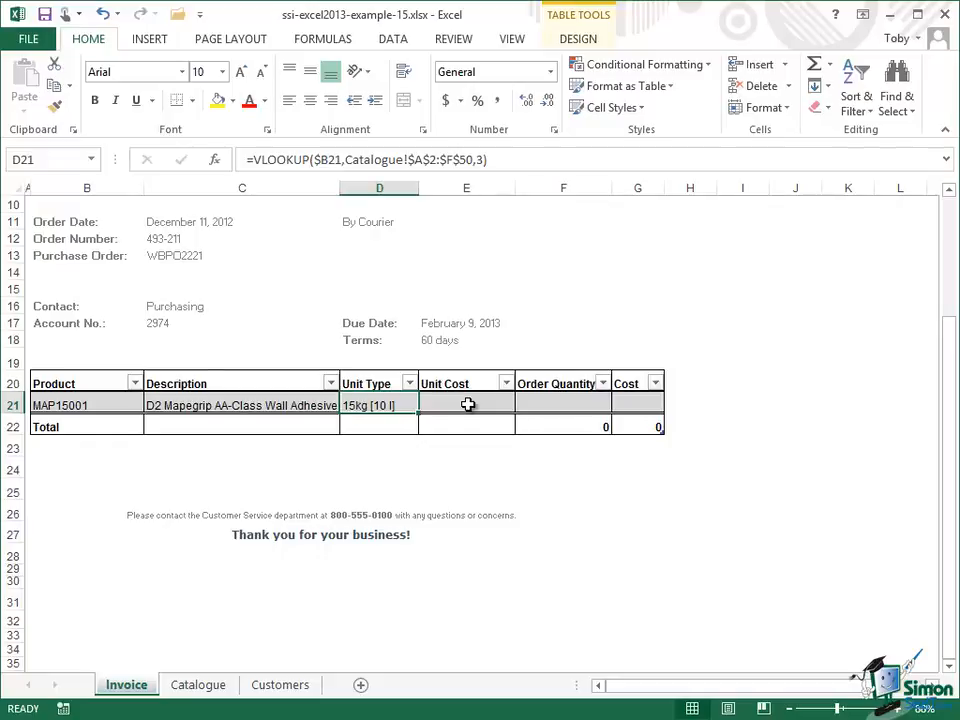
left_click(199, 685)
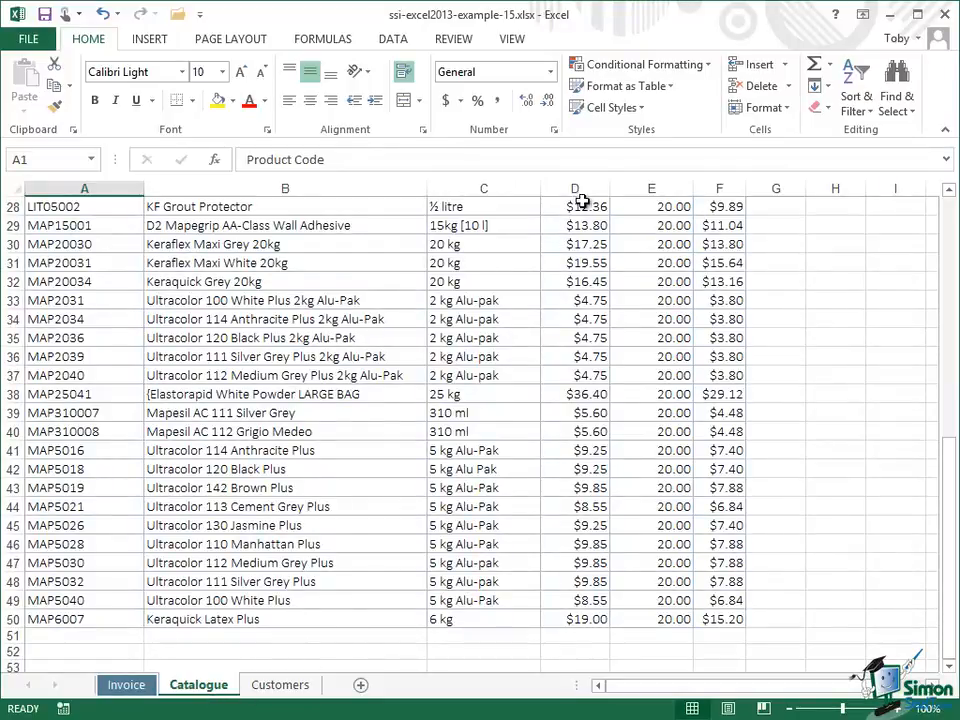
left_click(128, 685)
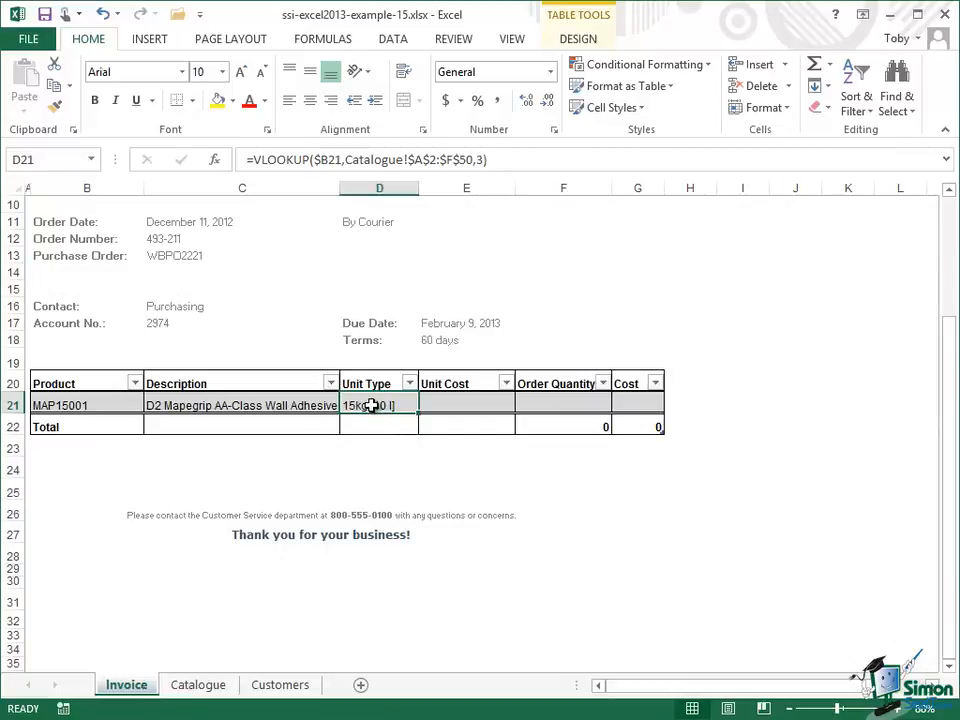
key("ctrl+c")
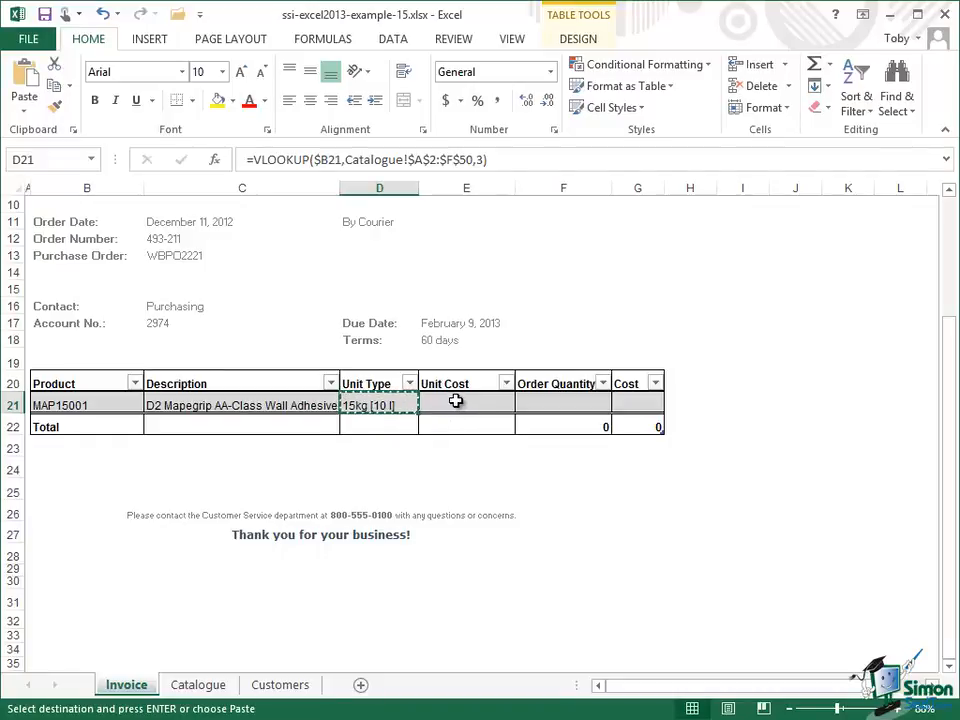
left_click(455, 401)
key("ctrl+v")
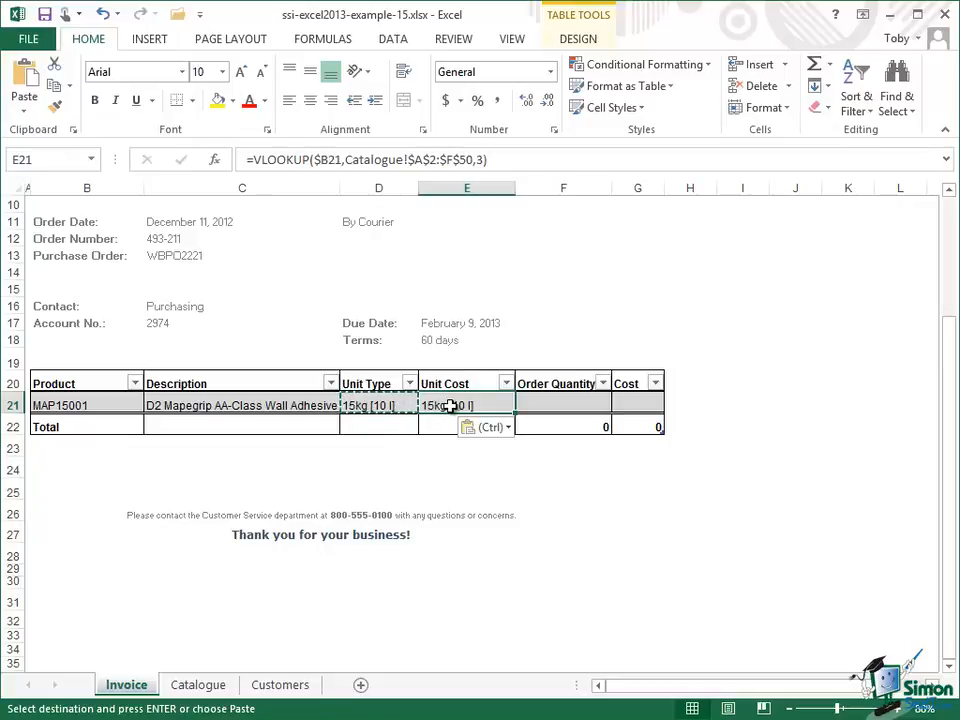
left_click(483, 159)
key("BackSpace")
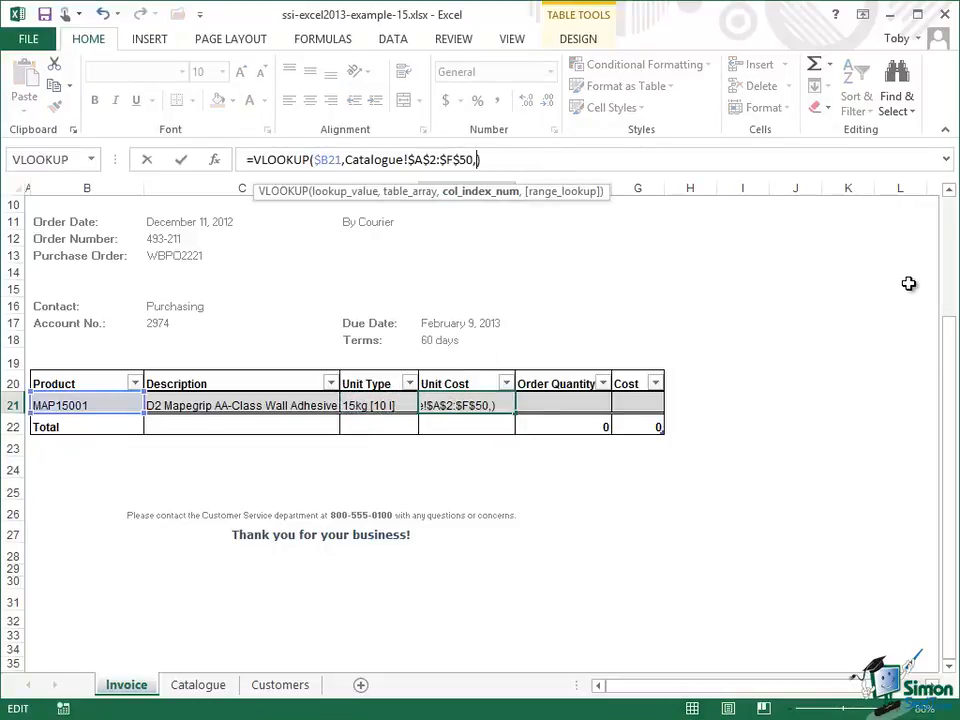
type("4")
left_click(185, 160)
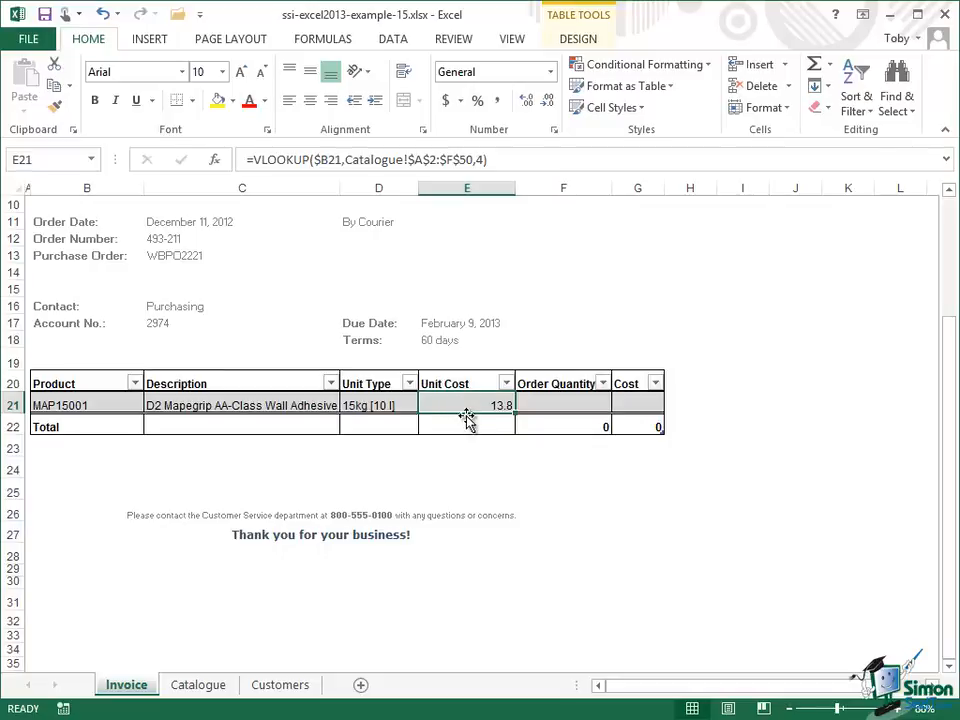
Step: Enter an order quantity of 5 and set the first Cost cell to =F21*E21
left_click(593, 403)
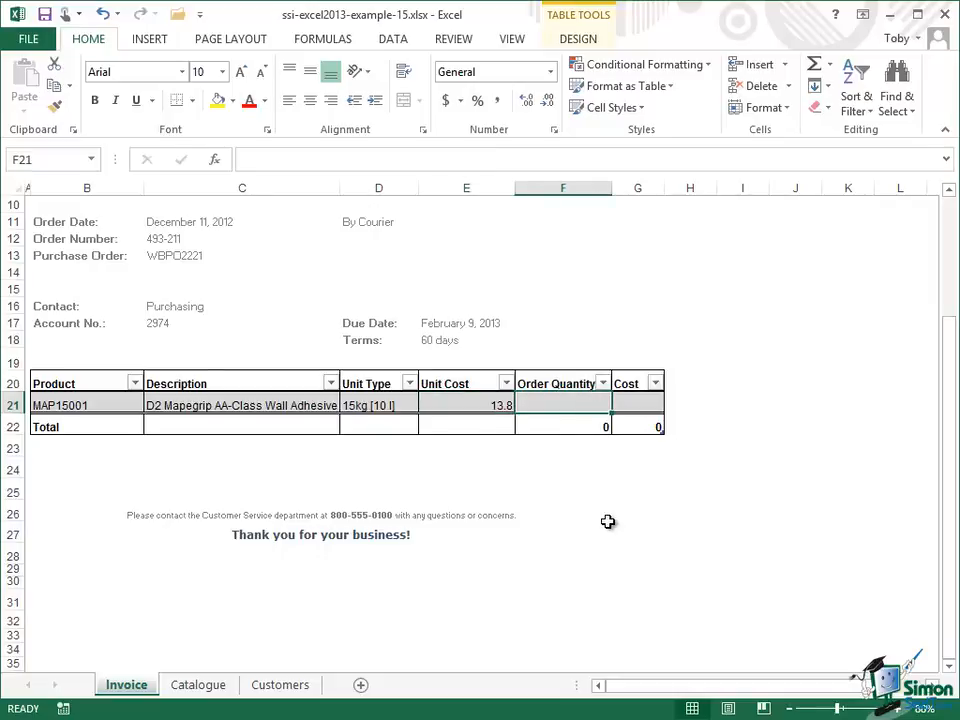
type("5")
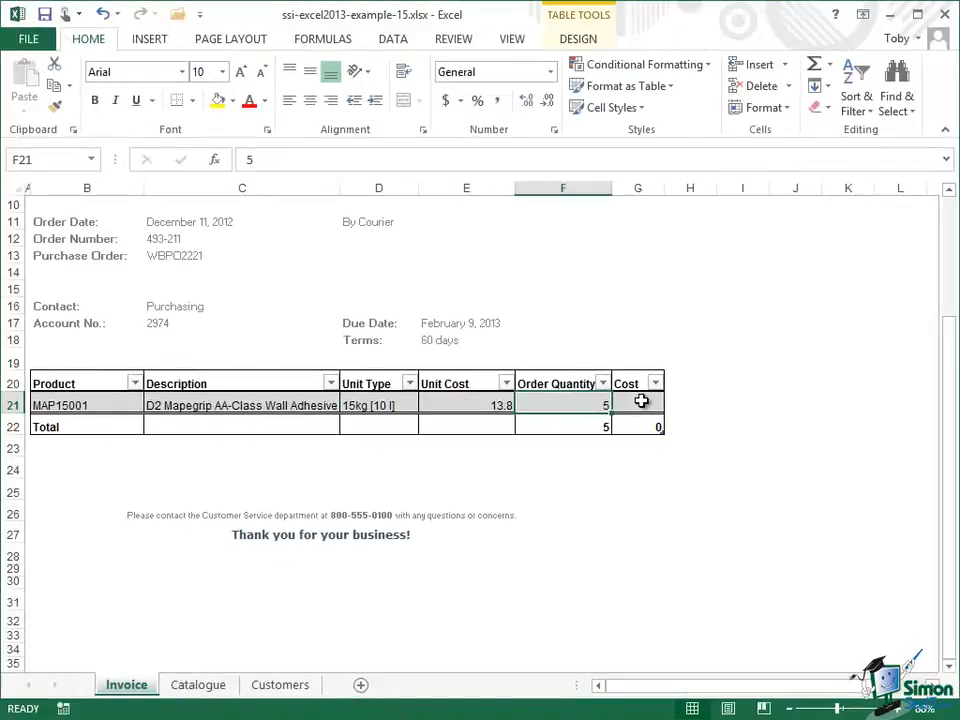
left_click(641, 402)
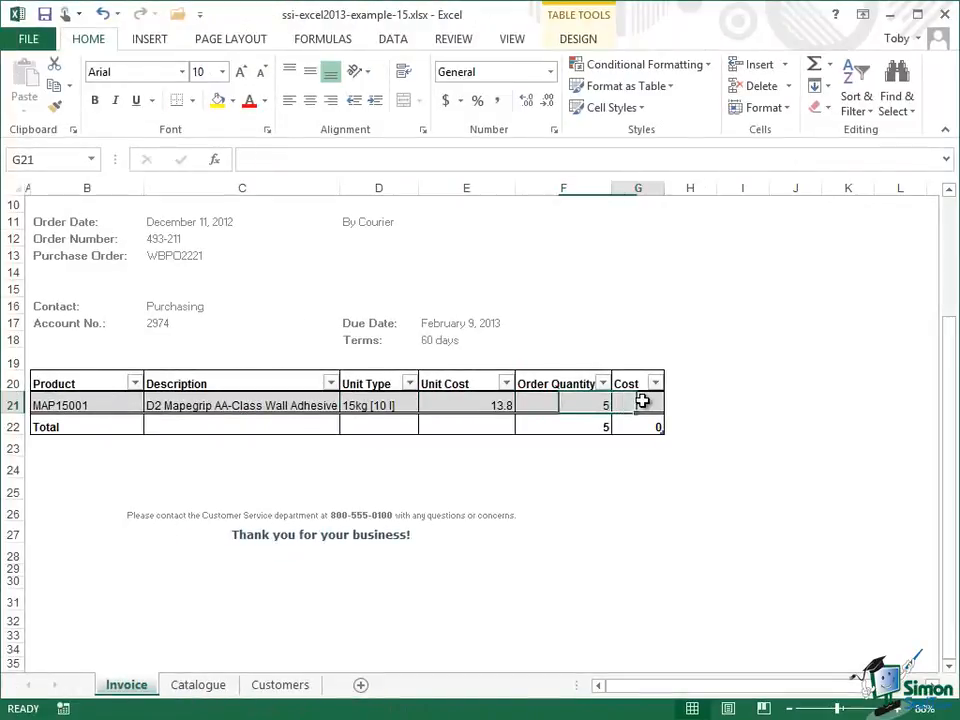
left_click(259, 158)
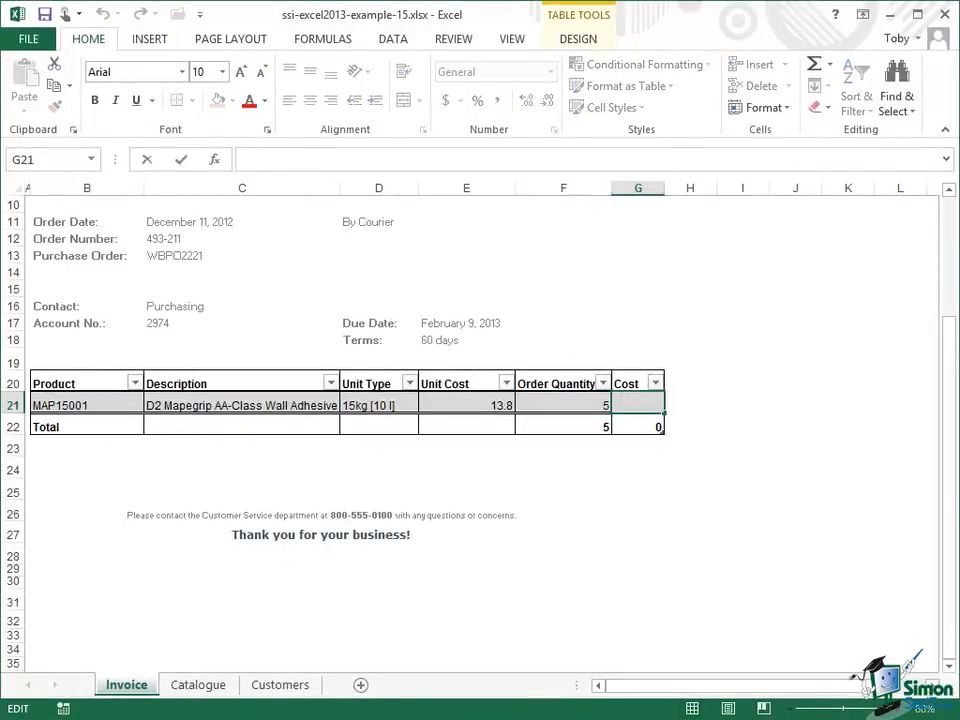
type("=")
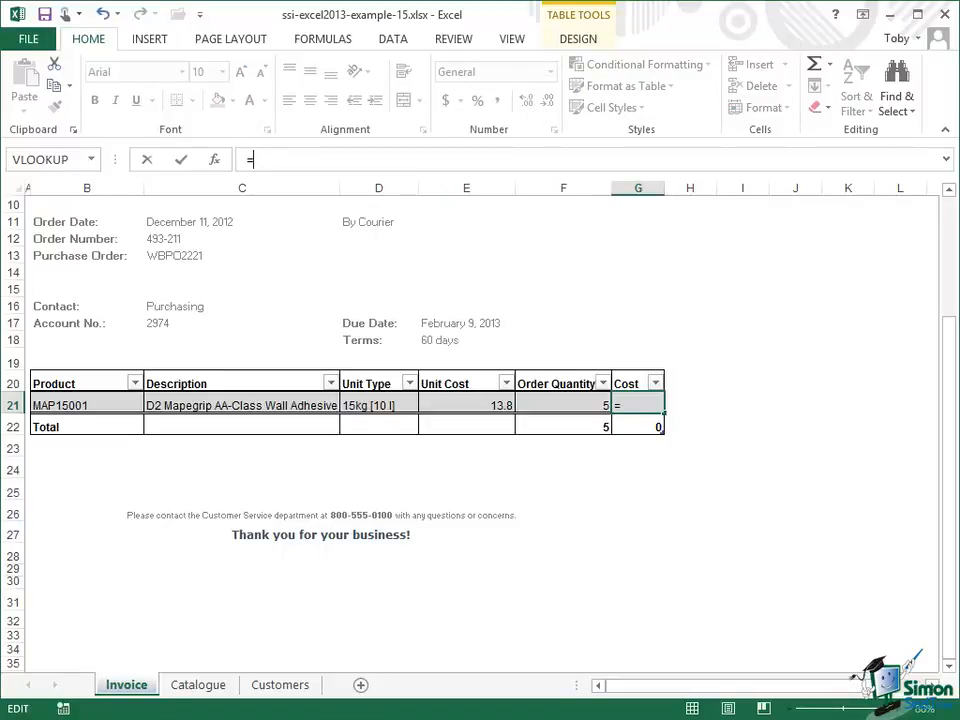
type("F21")
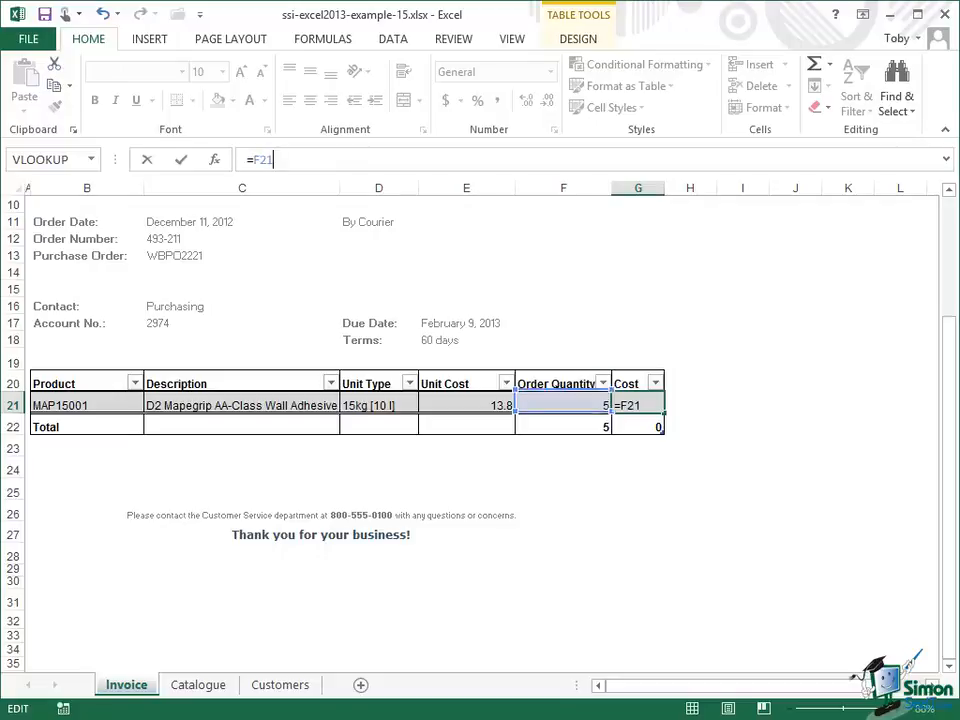
type("*")
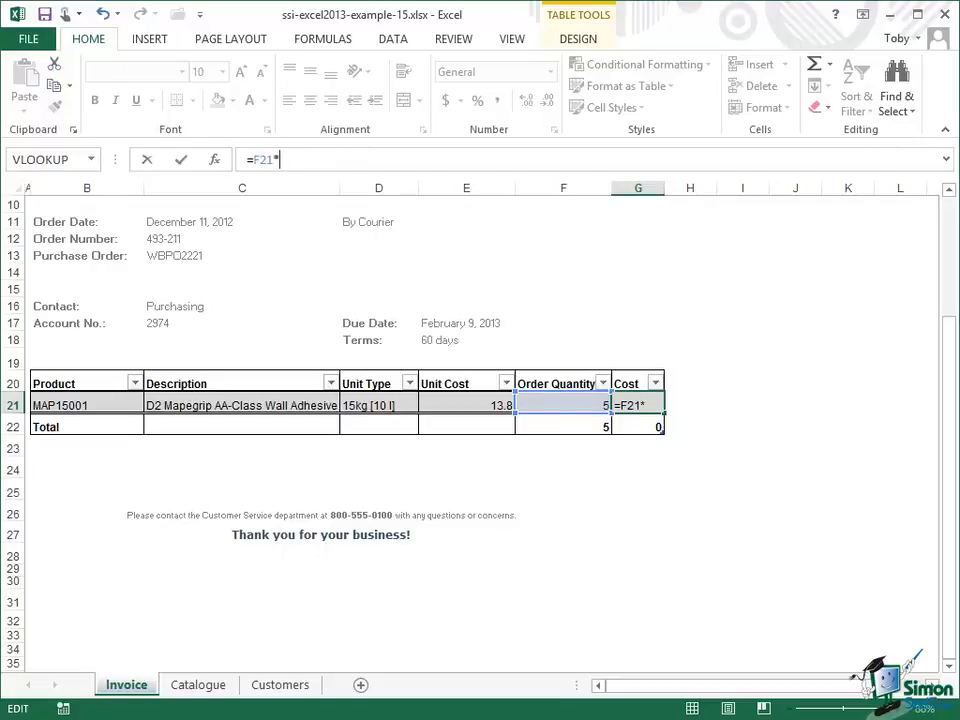
type("E21")
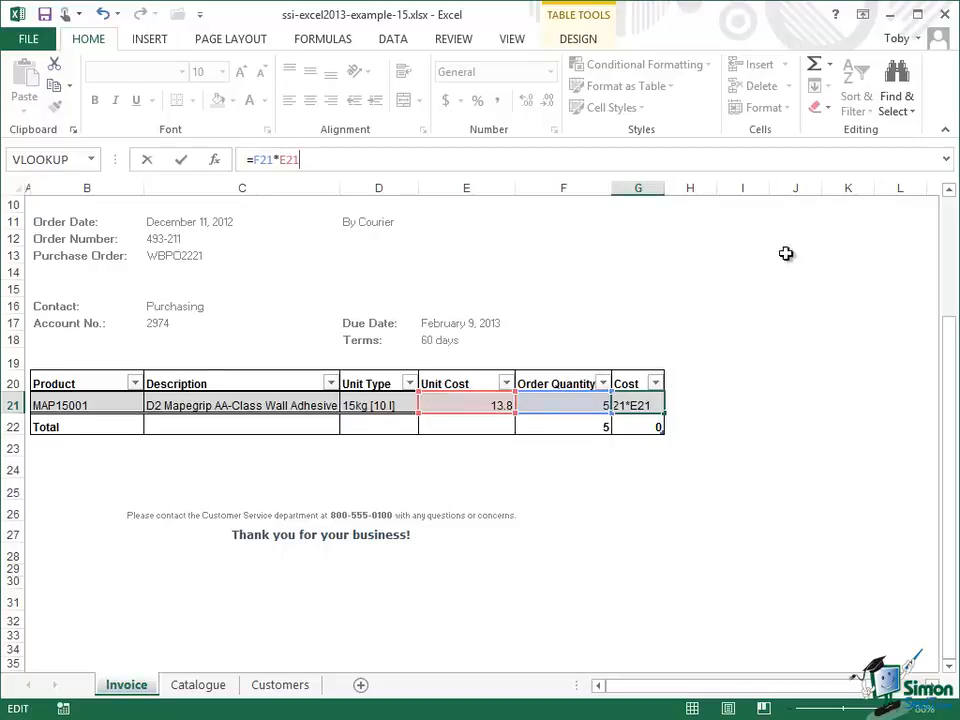
Step: Confirm the Cost formula and format the first item's Unit Cost and Cost cells as Currency with 2 decimal places
left_click(183, 163)
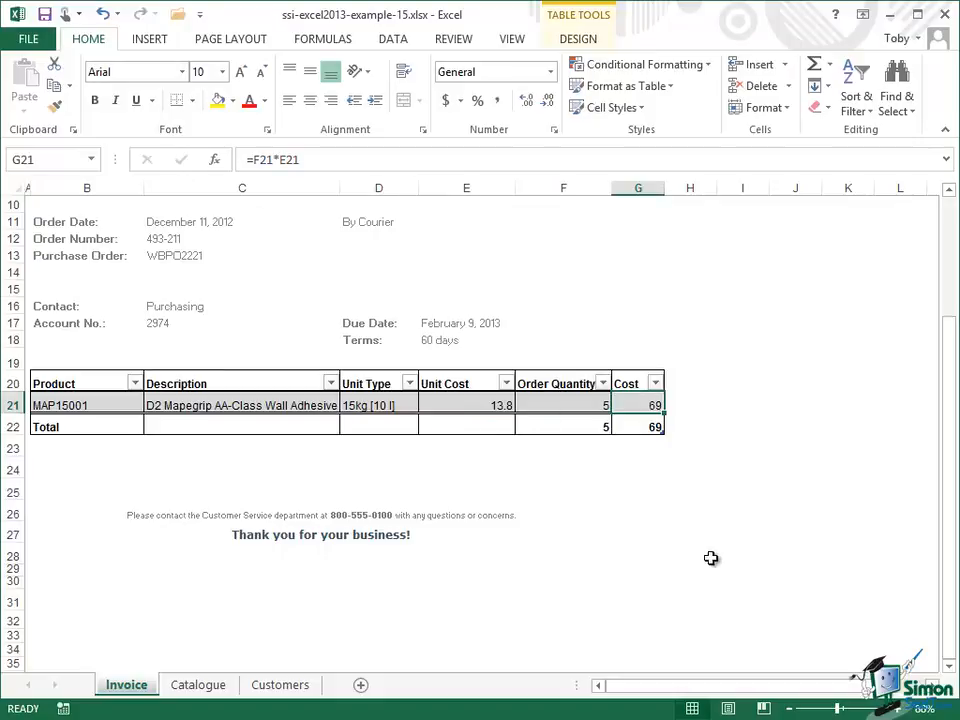
left_click(448, 401)
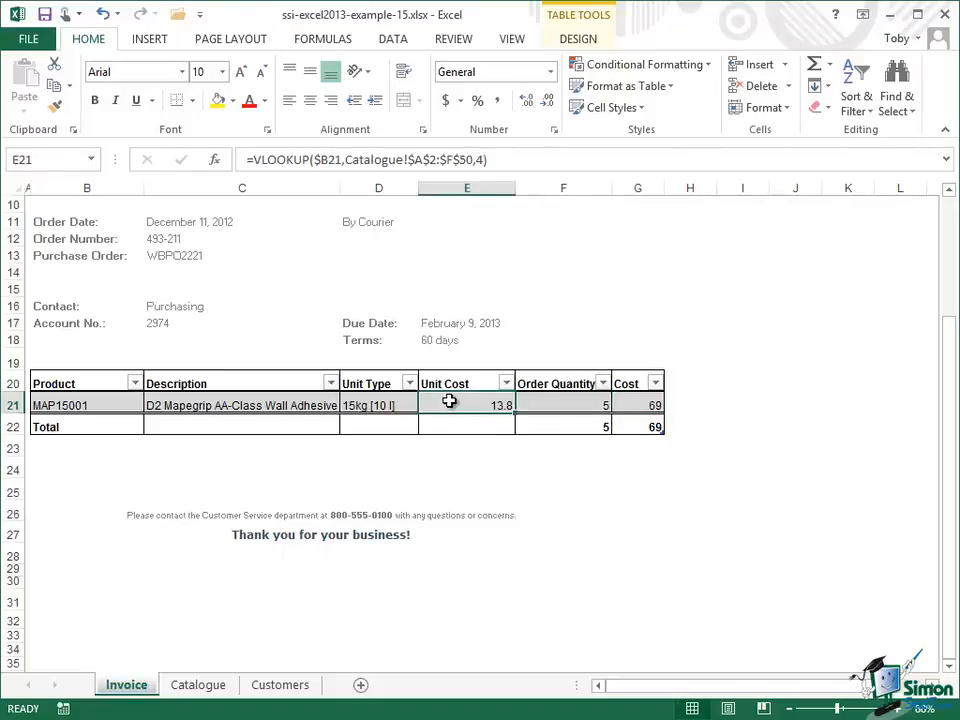
left_click(643, 403, "ctrl")
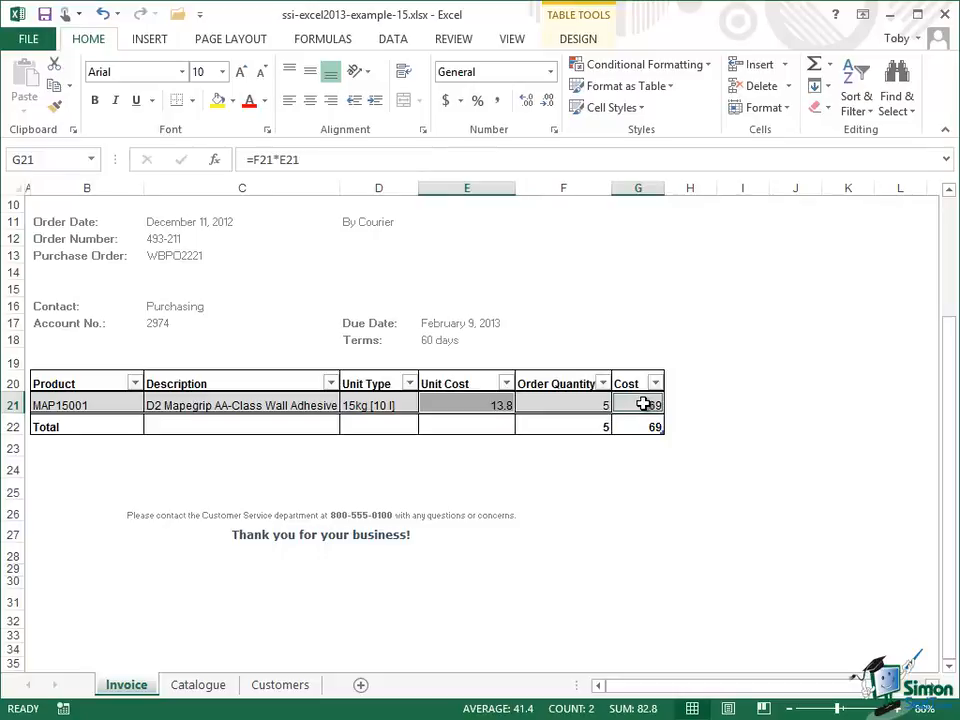
left_click(787, 108)
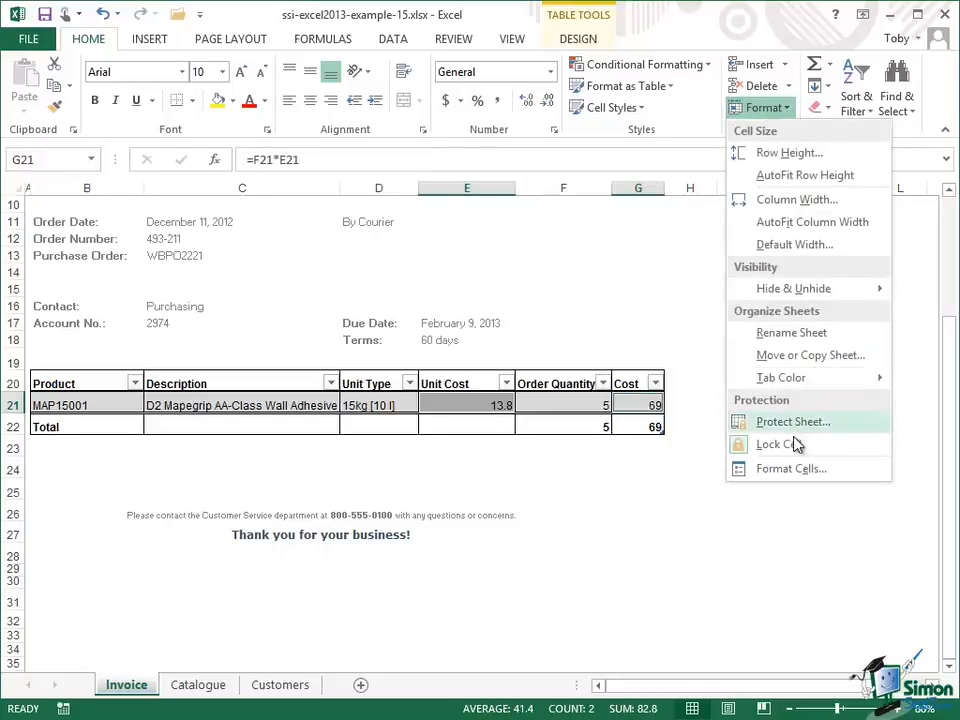
left_click(798, 468)
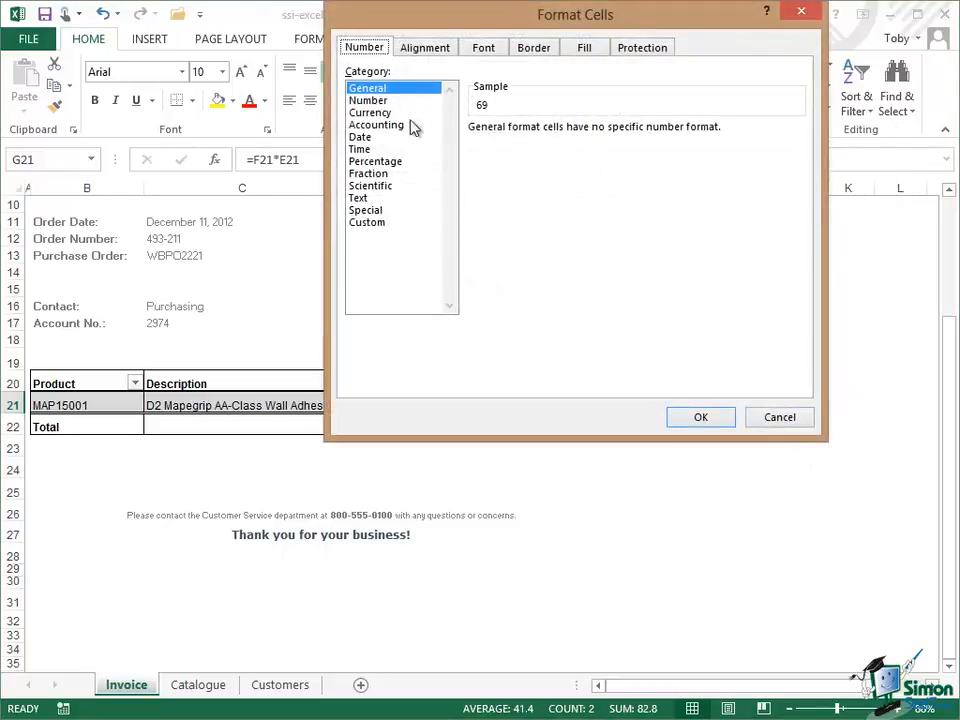
left_click(385, 114)
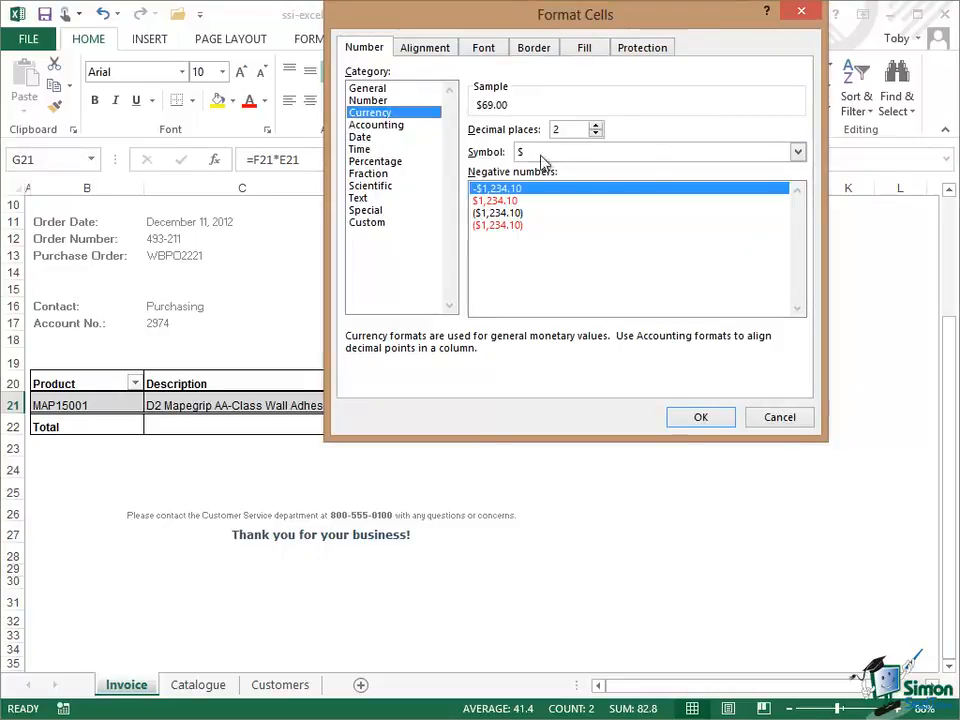
left_click(698, 418)
left_click(707, 400)
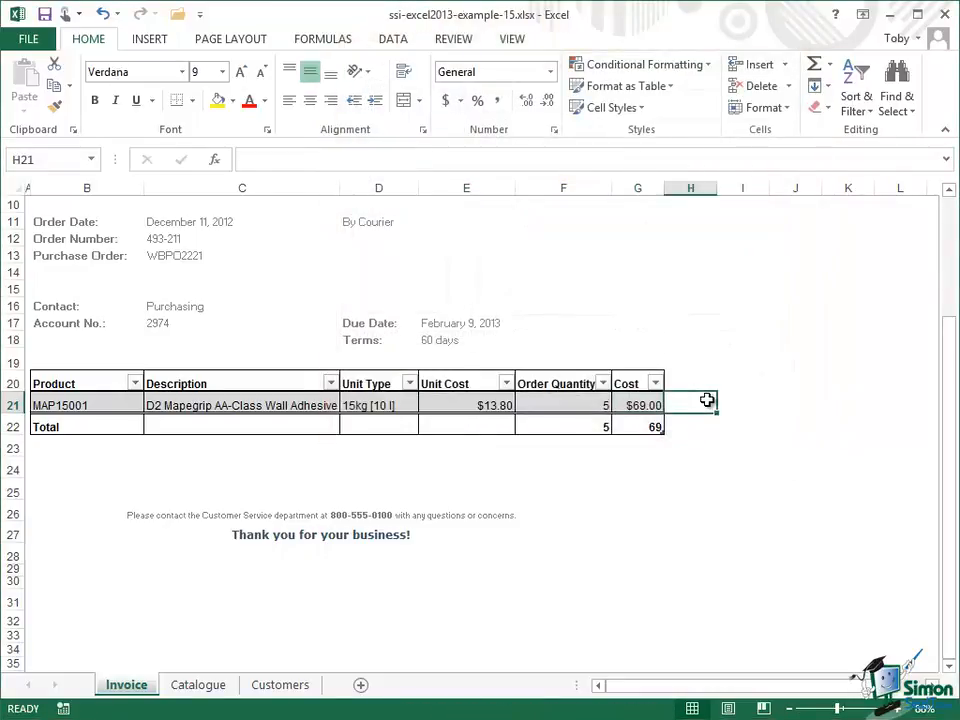
Step: Format the Cost total cell as Currency
left_click(646, 427)
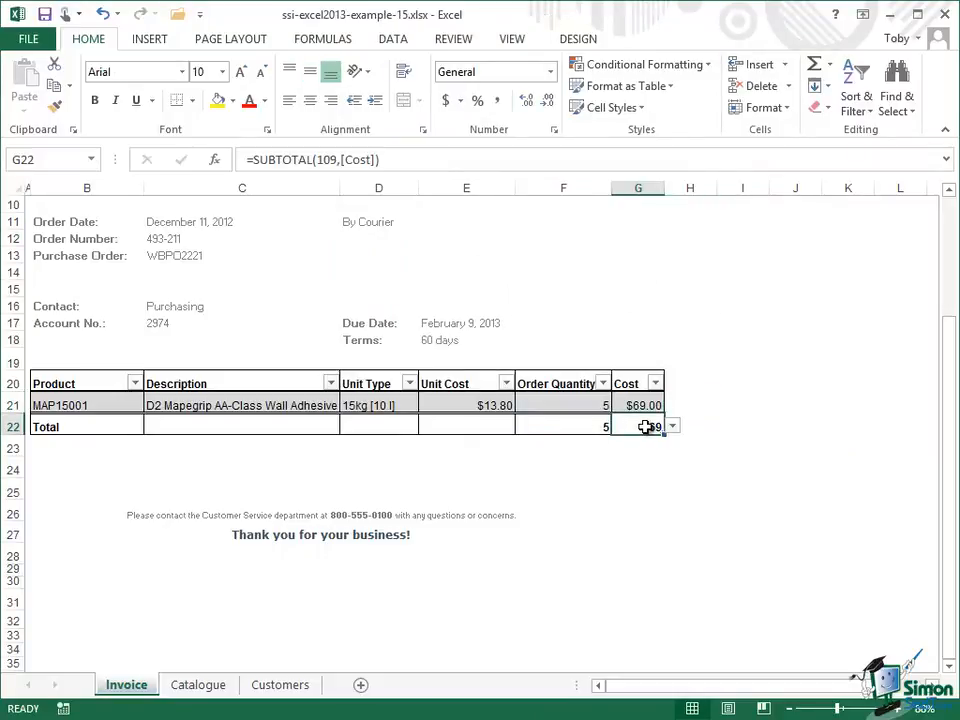
left_click(791, 107)
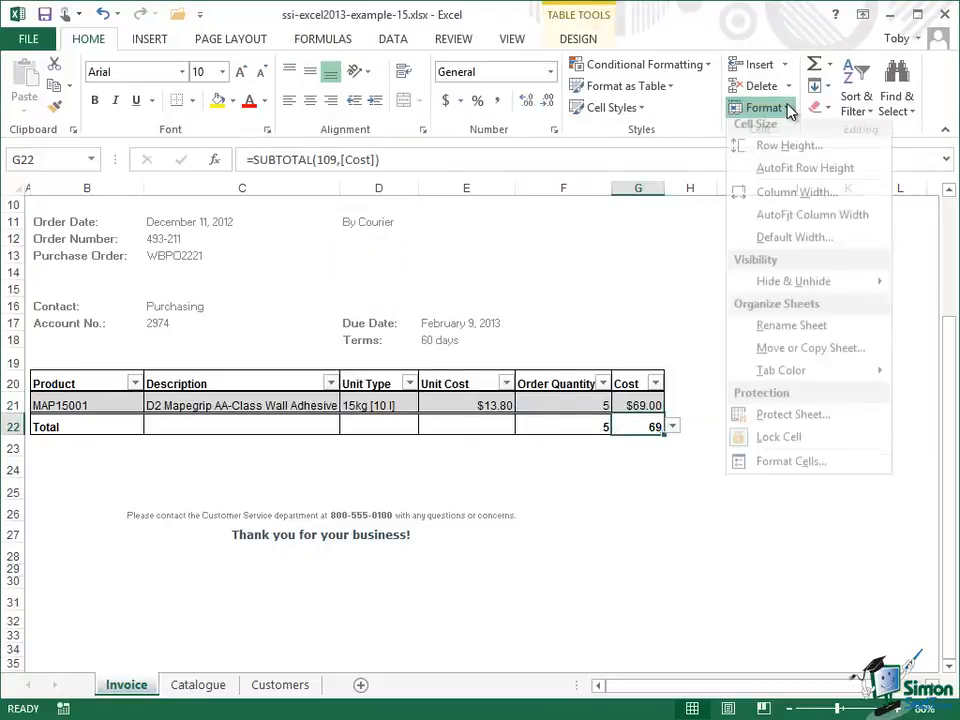
left_click(783, 469)
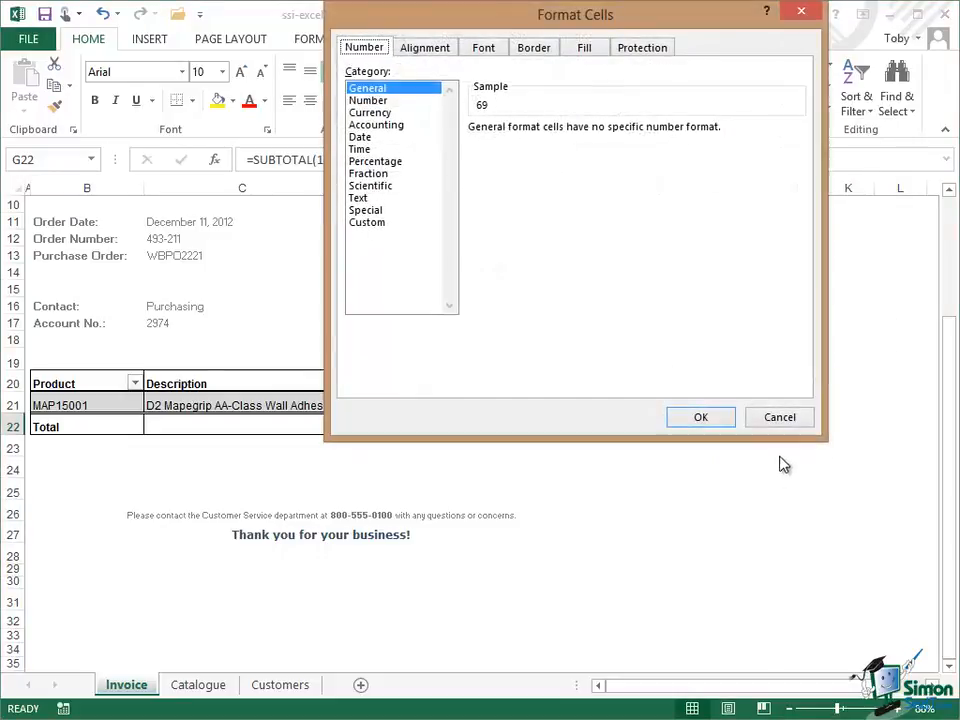
left_click(376, 115)
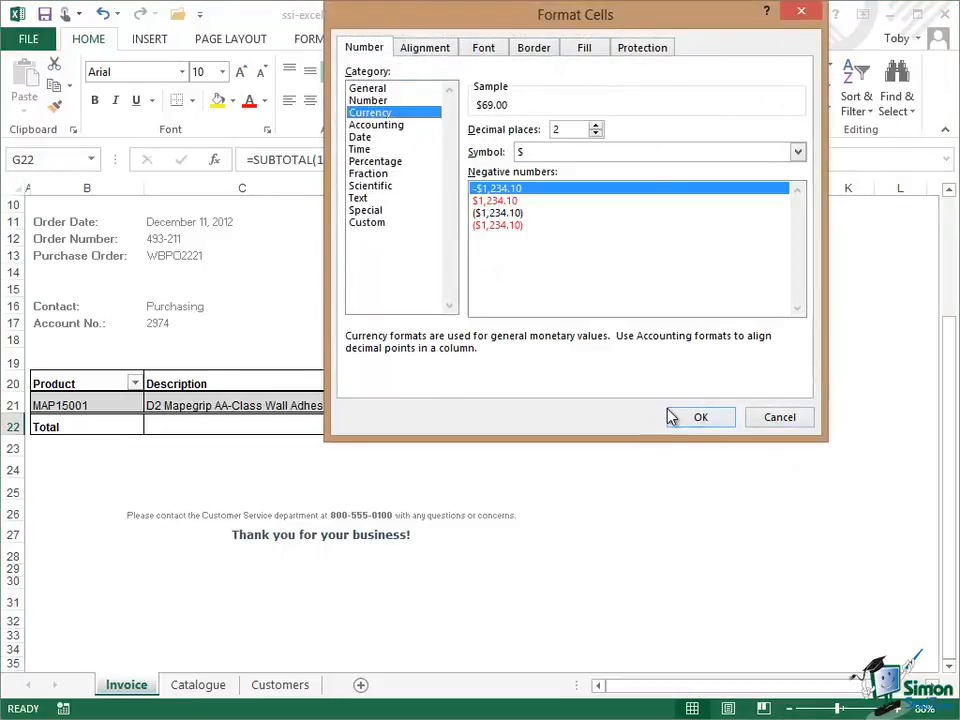
left_click(701, 418)
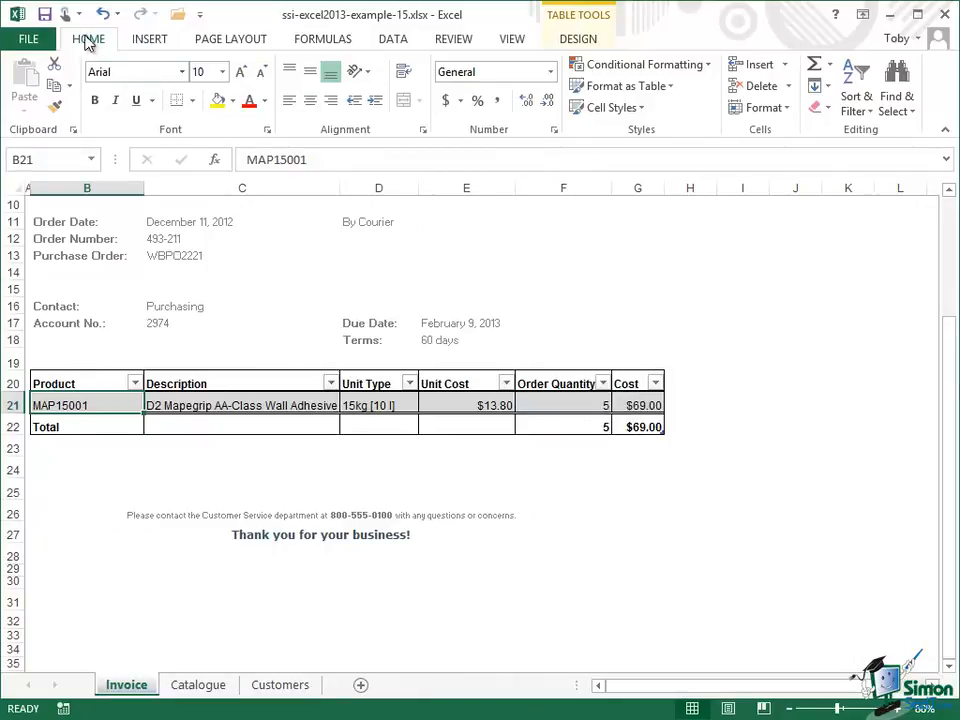
Step: Insert a table row below the first line item and enter product code MAP20031 in it
left_click(785, 66)
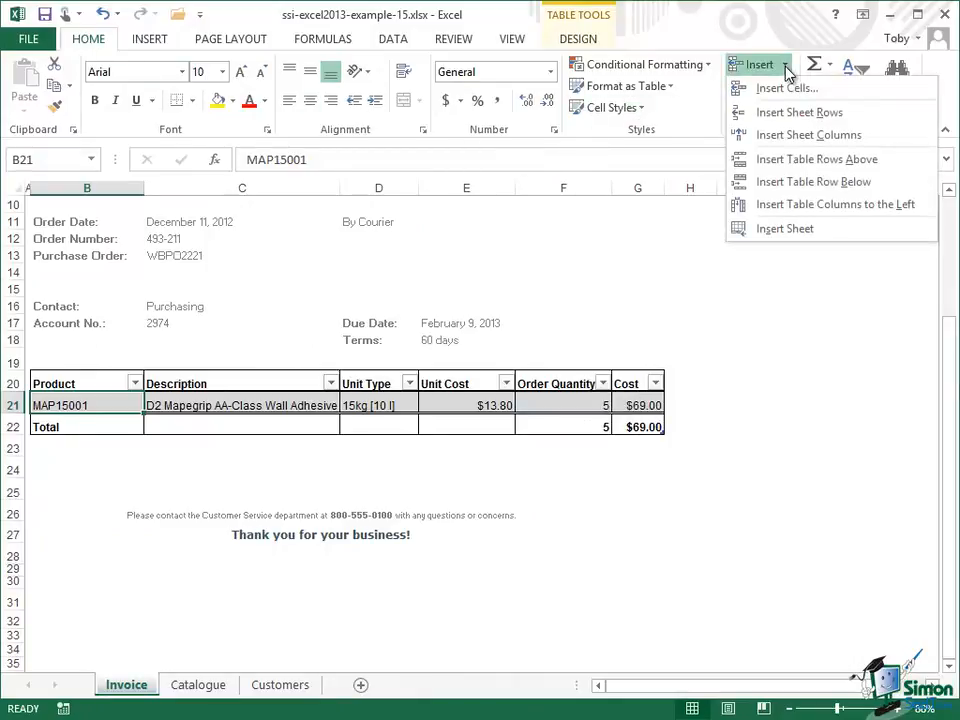
left_click(822, 182)
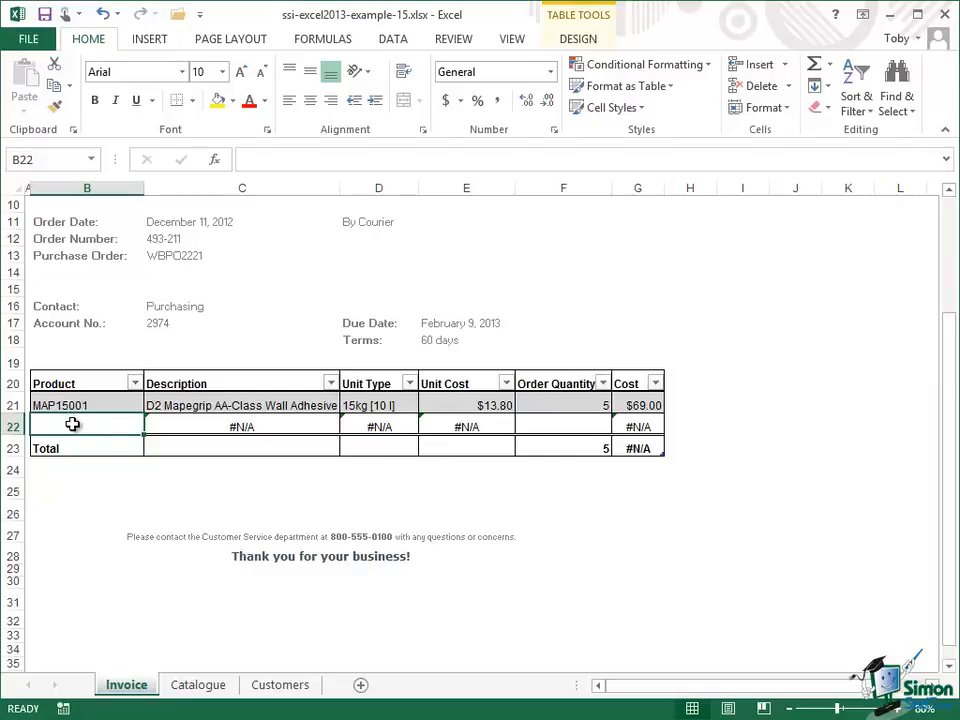
left_click(204, 689)
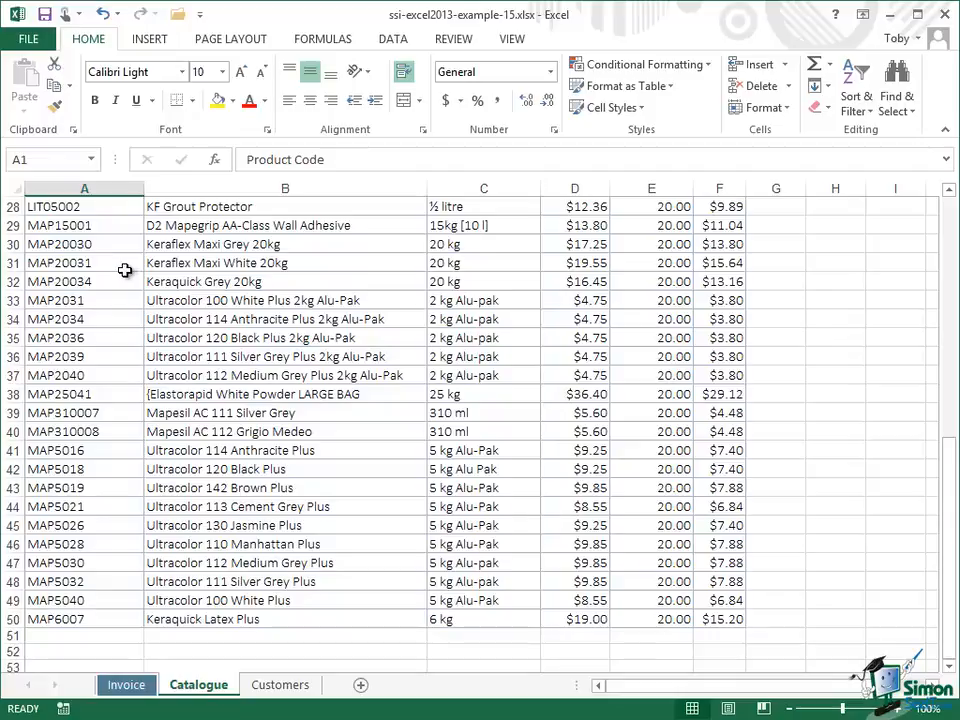
left_click(128, 688)
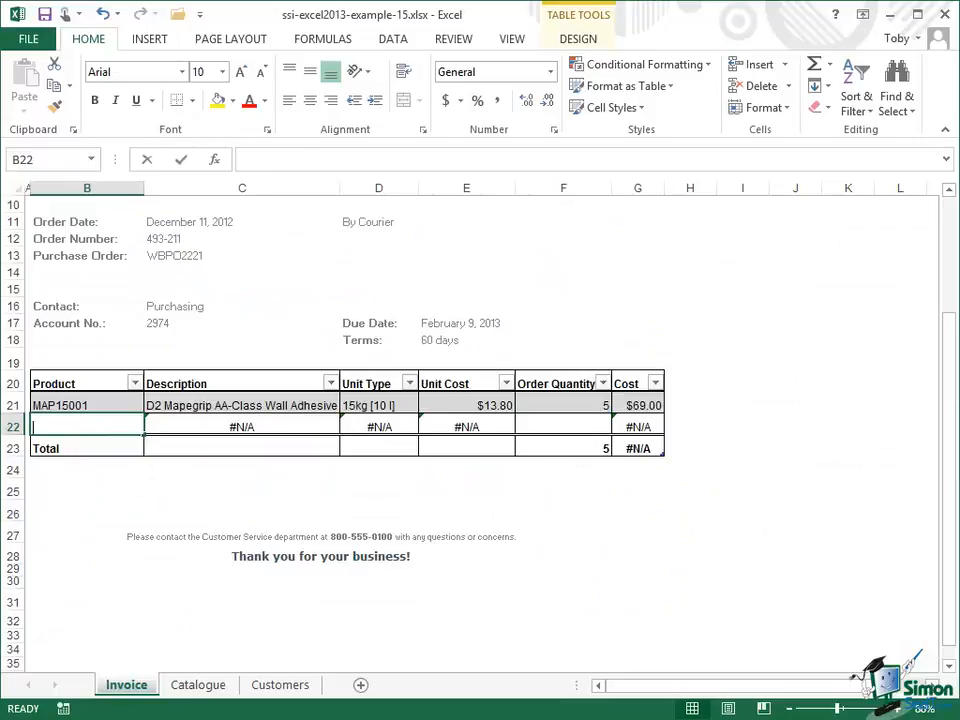
type("MAP20031")
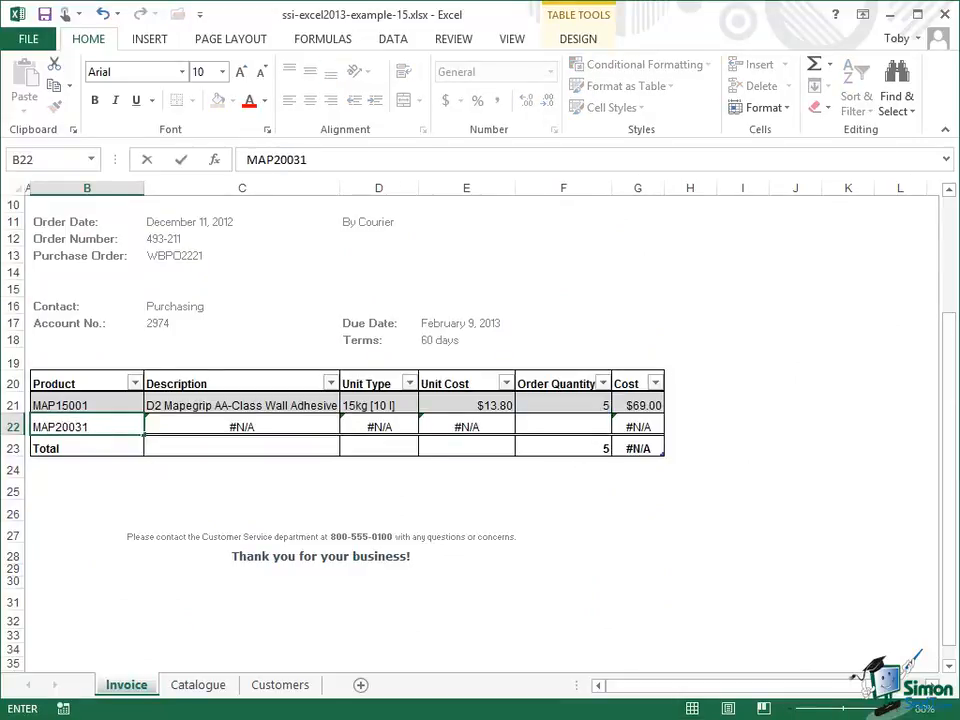
key("Tab")
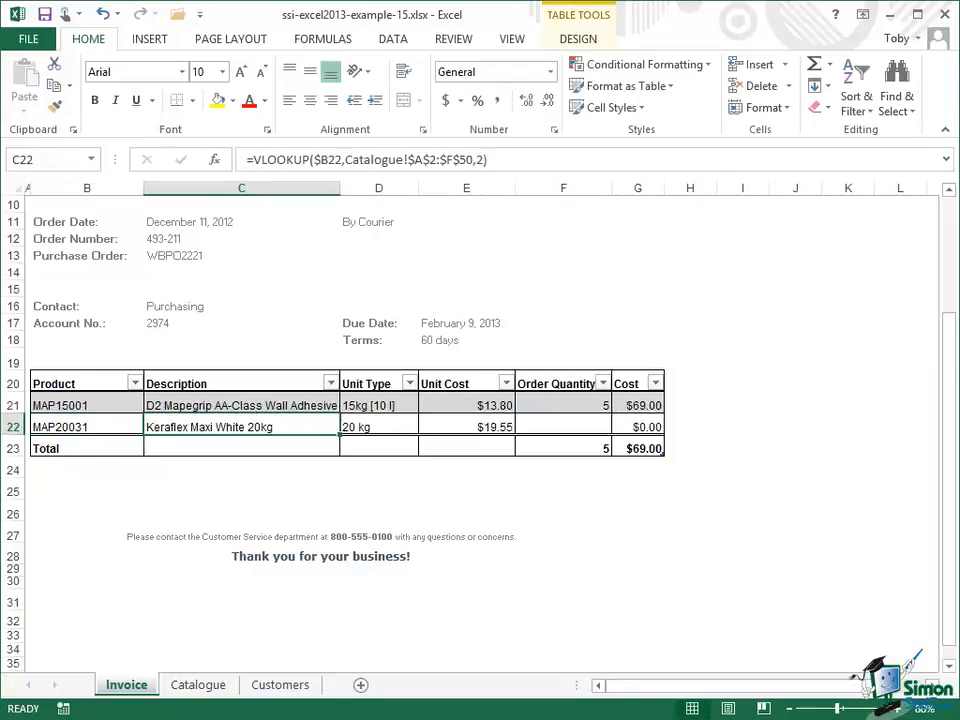
Step: Enter an order quantity of 4 for the second item
left_click(604, 424)
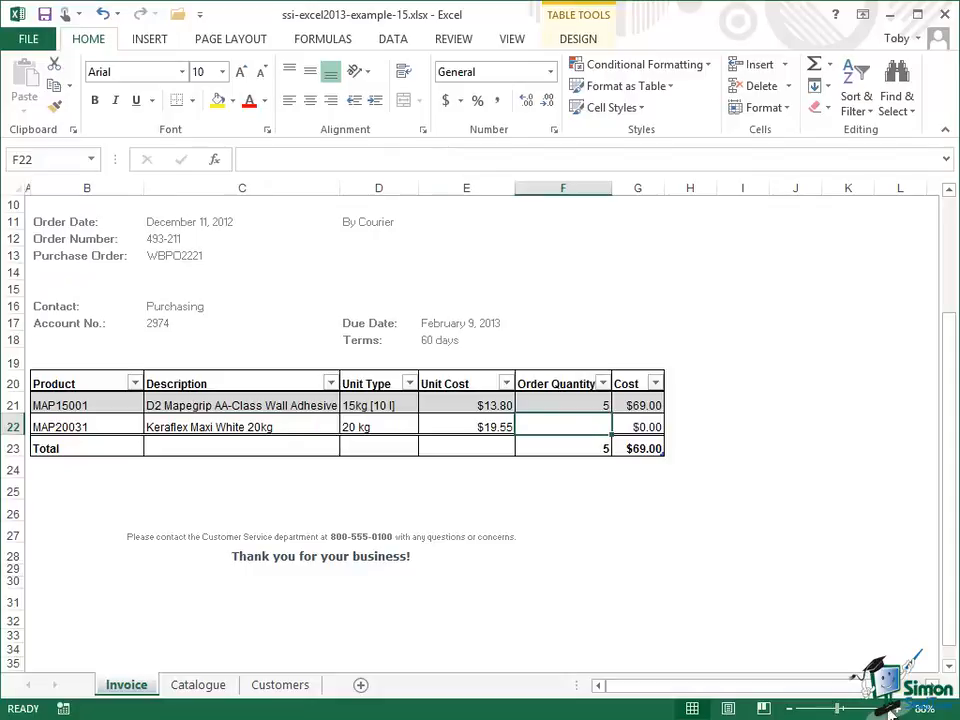
type("4")
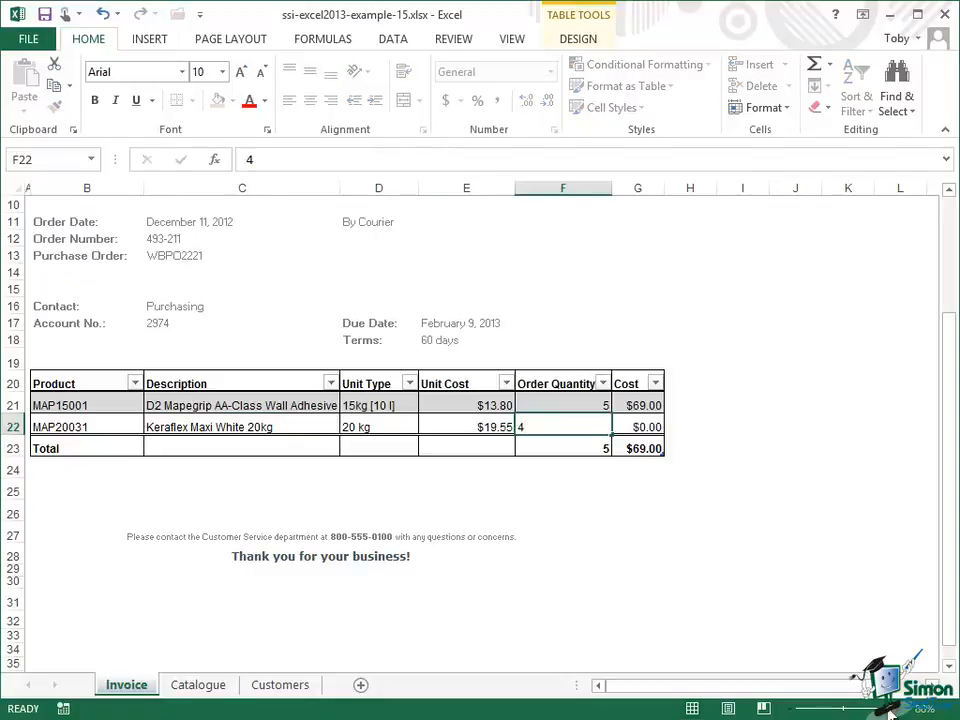
key("Tab")
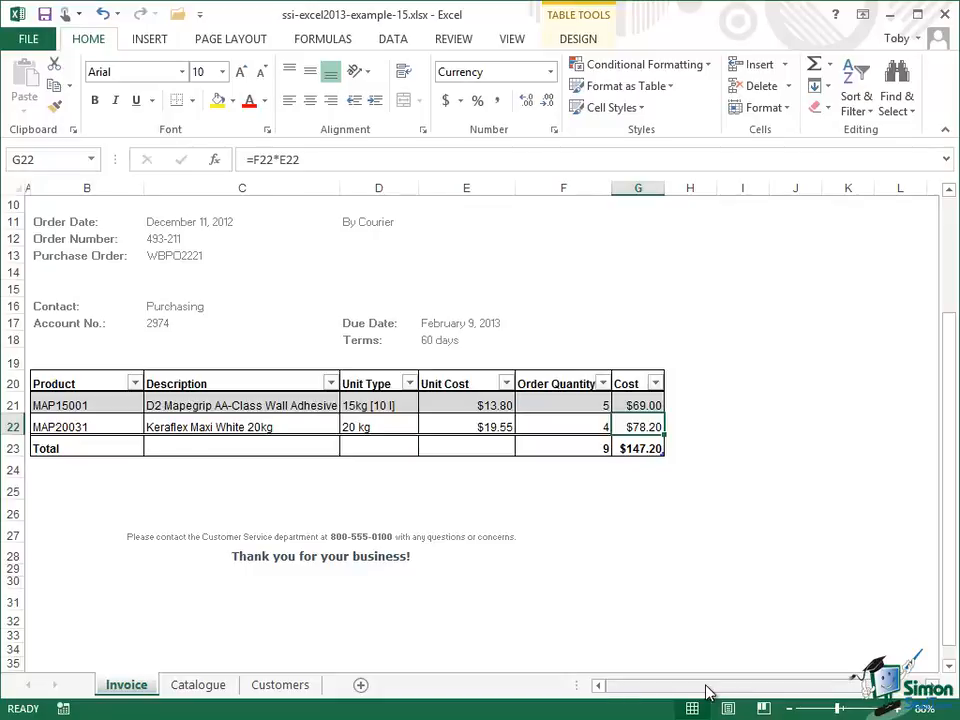
Step: Compare the invoice's account number with the Customers sheet and review the Catalogue sheet's columns
left_click(170, 323)
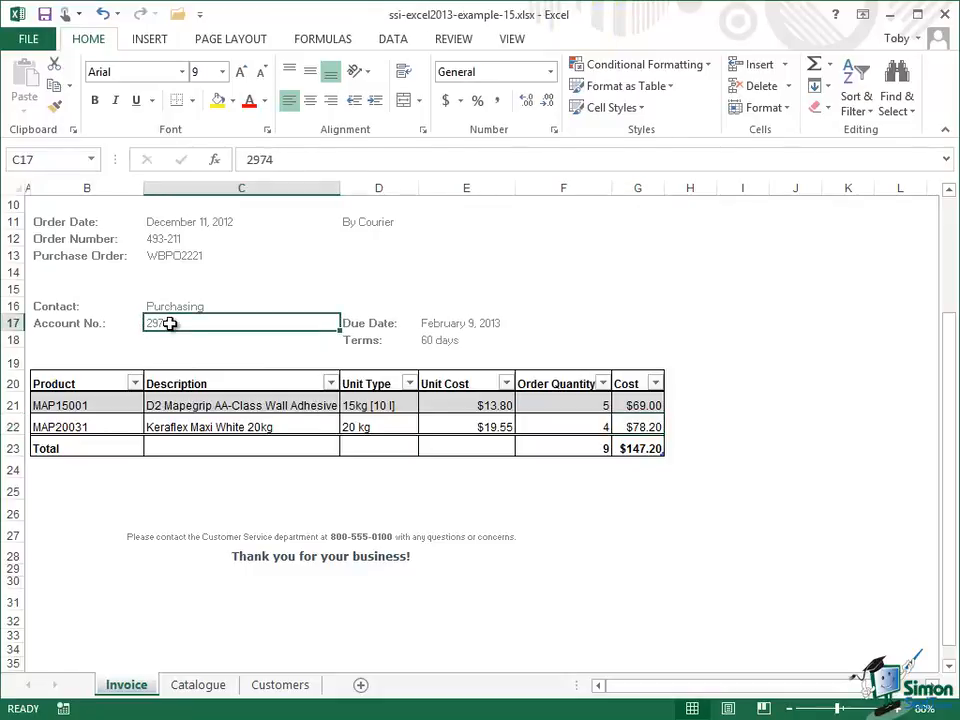
left_click(272, 688)
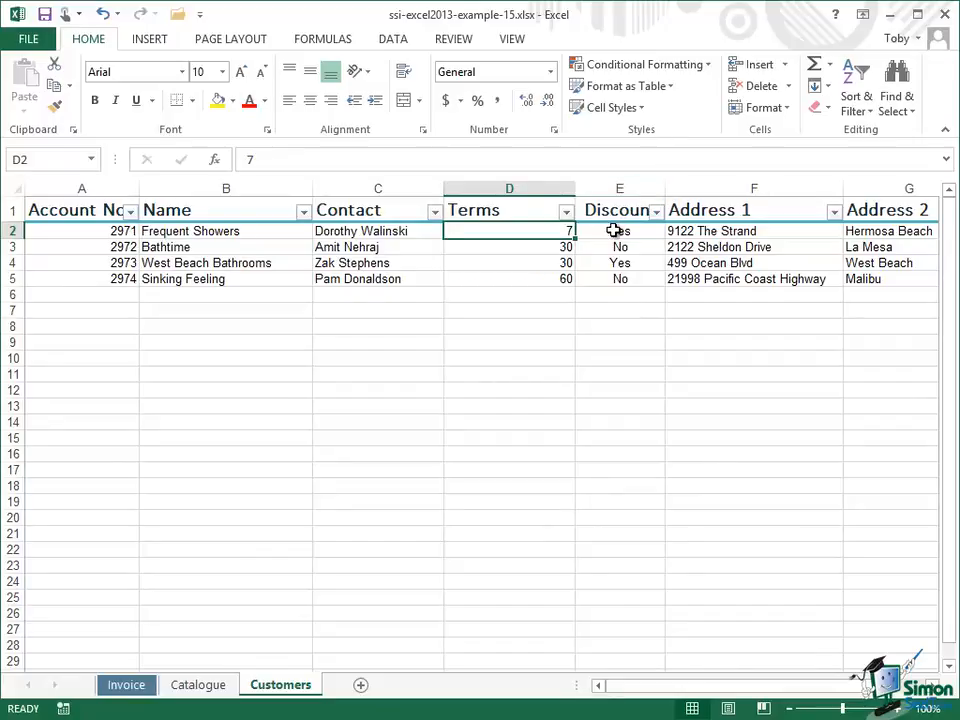
left_click(127, 686)
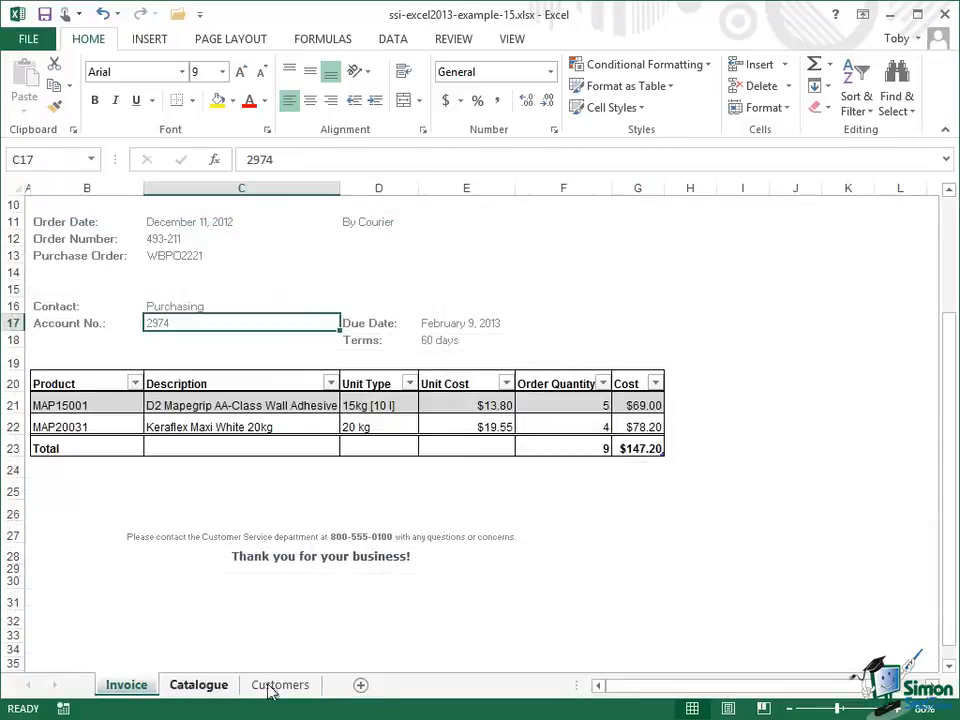
left_click(483, 404)
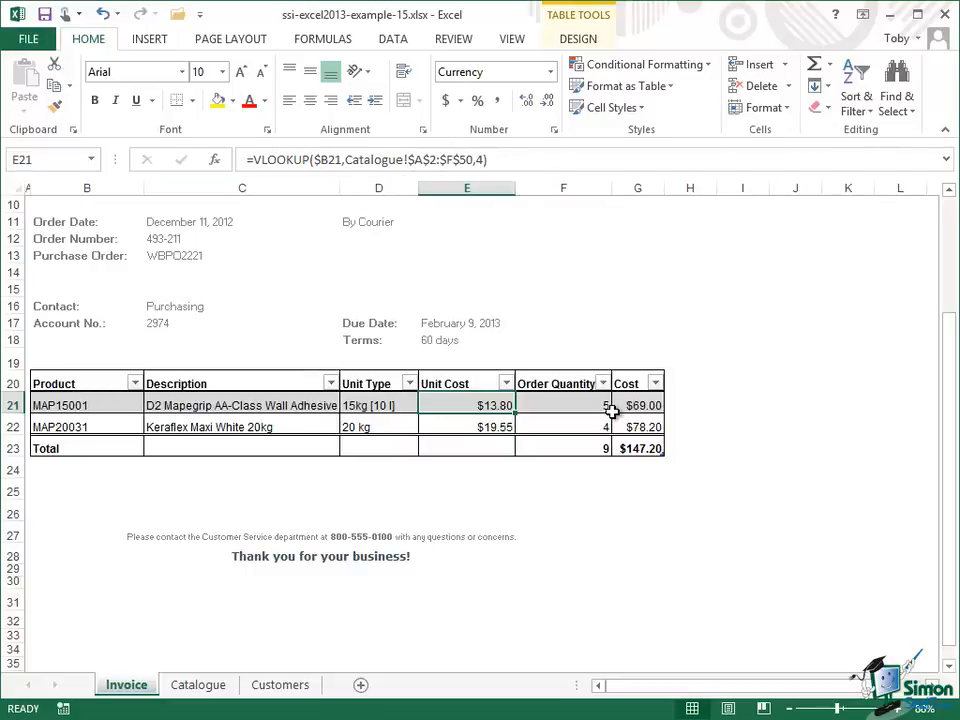
left_click(219, 689)
key("ctrl+Home")
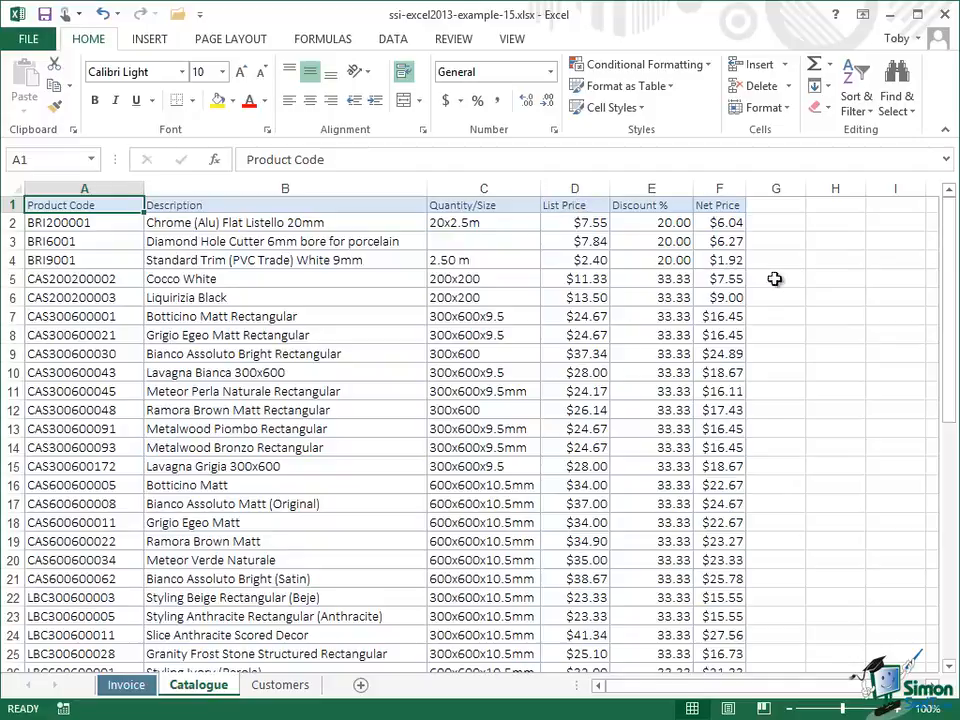
left_click(127, 685)
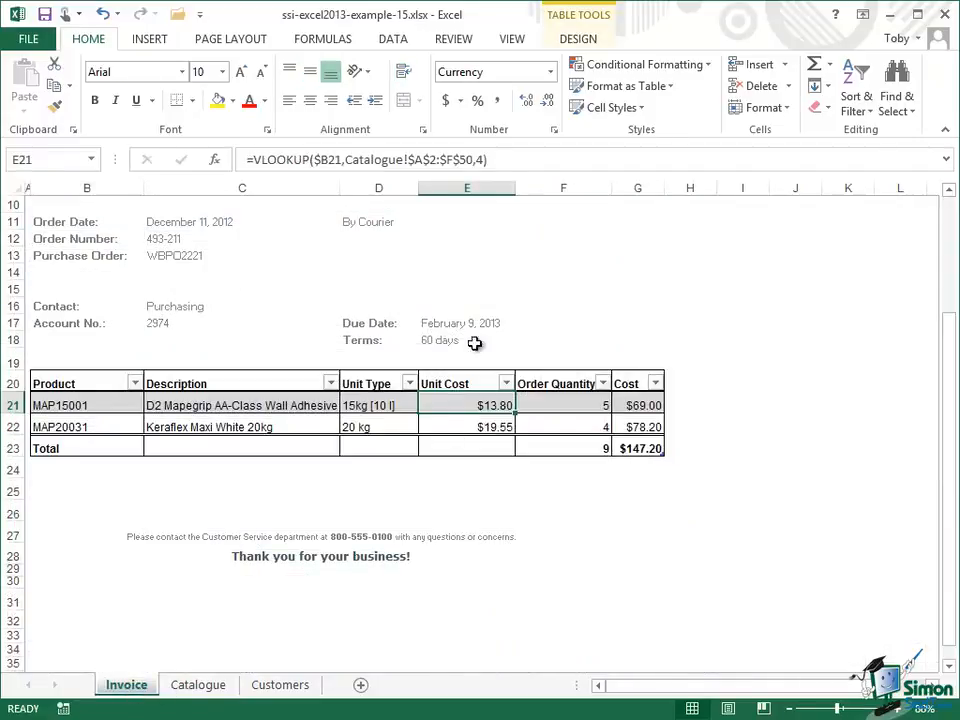
Step: Change the first Unit Cost formula's column index to 6
left_click(486, 160)
key("BackSpace")
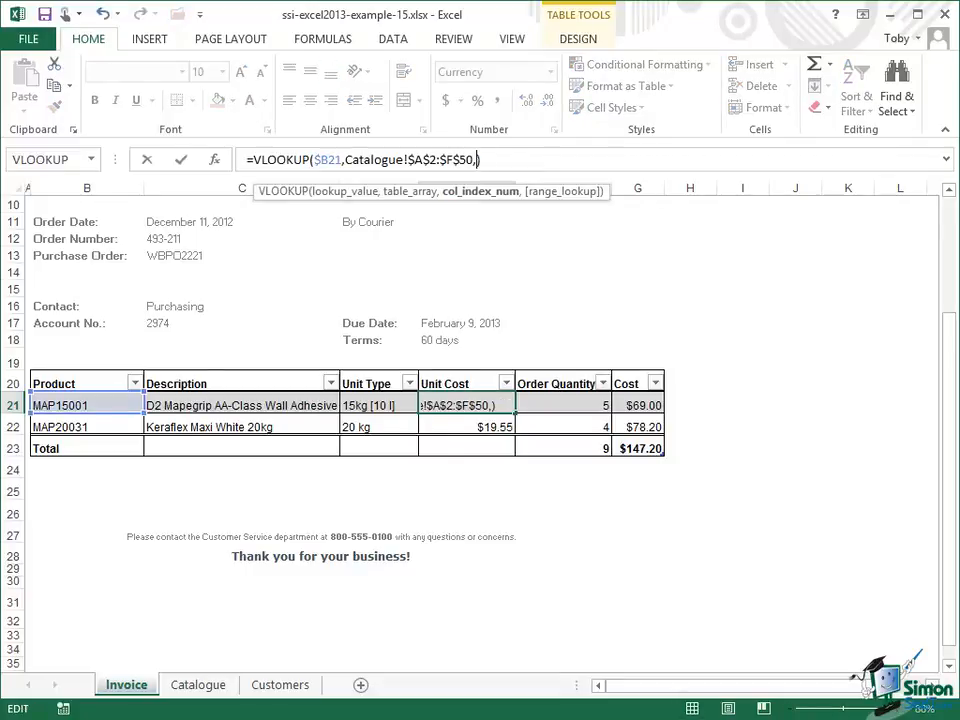
type("6")
Step: Cut the whole VLOOKUP expression out of the first Unit Cost formula, leaving only the equals sign
left_click(333, 40)
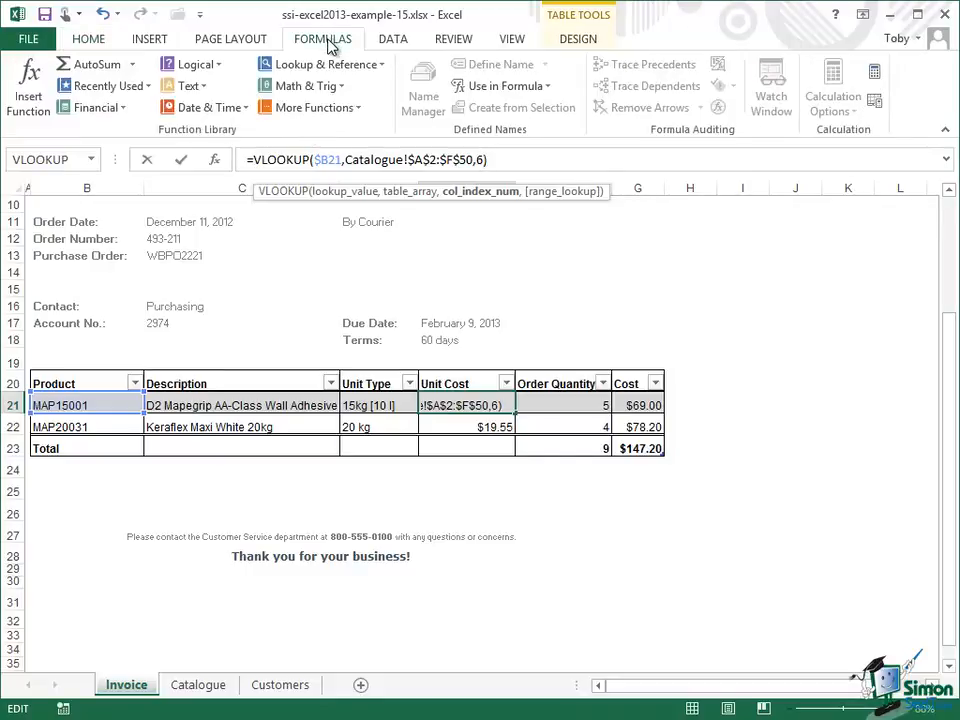
left_click(220, 66)
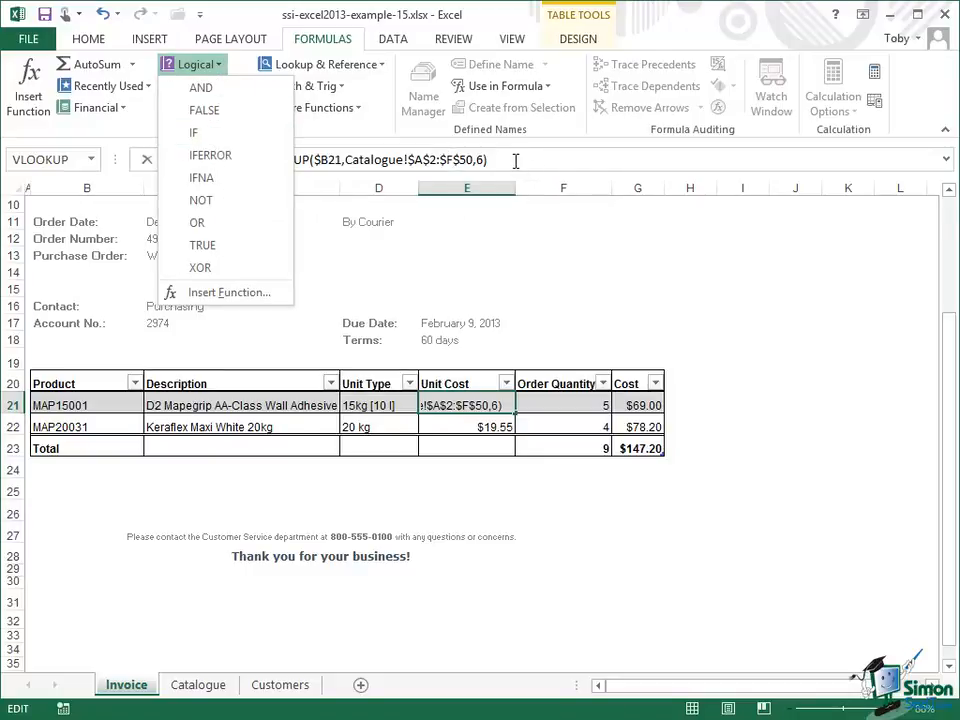
left_click(515, 160)
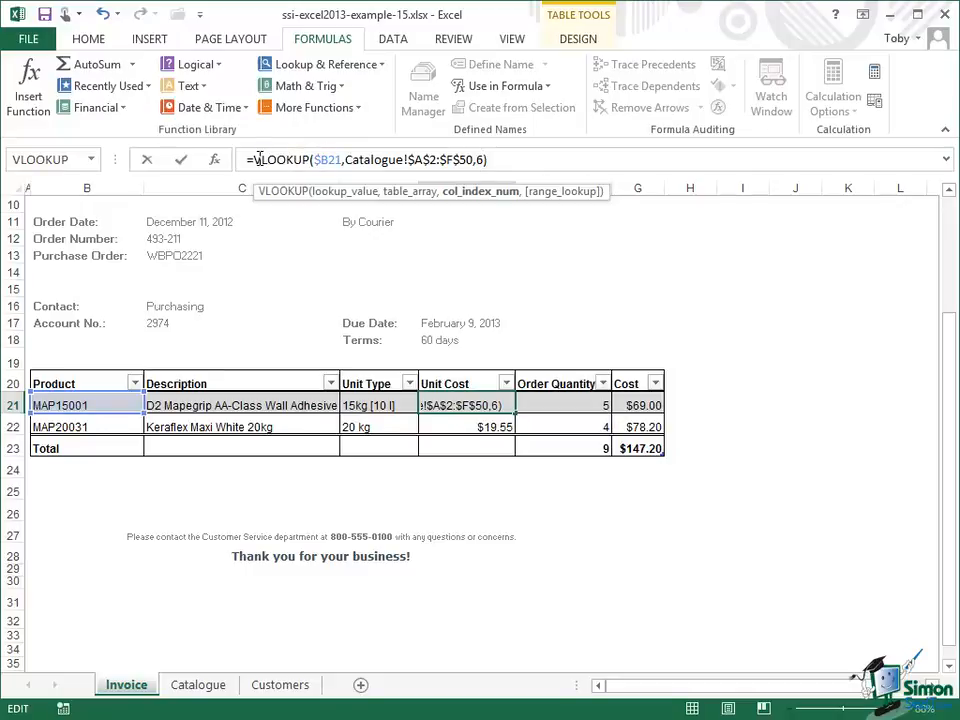
left_click_drag(256, 160, 491, 161)
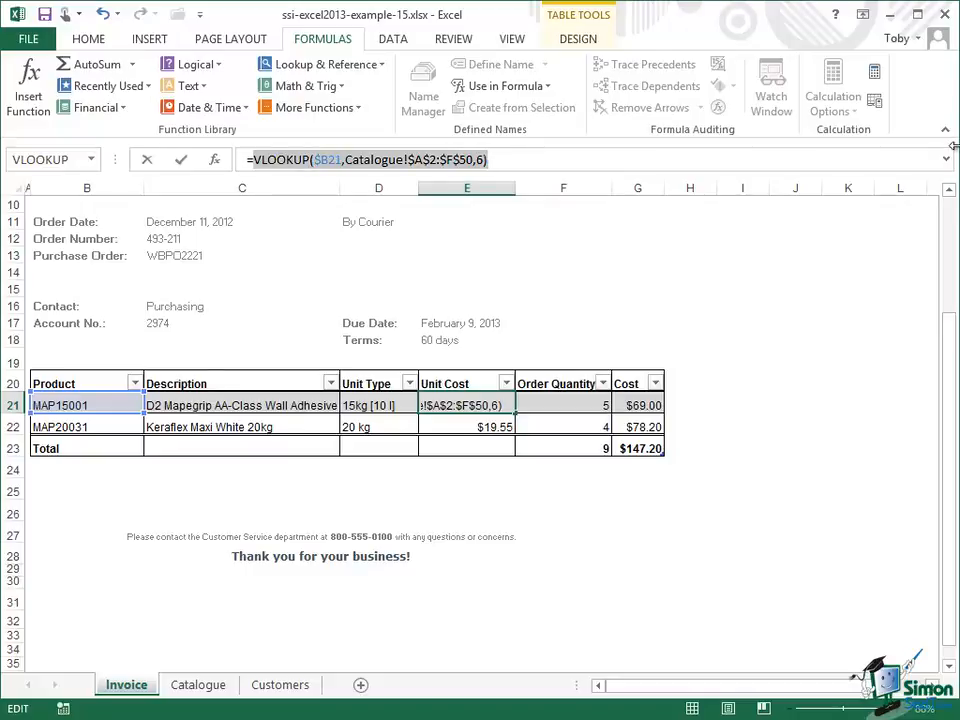
key("ctrl+x")
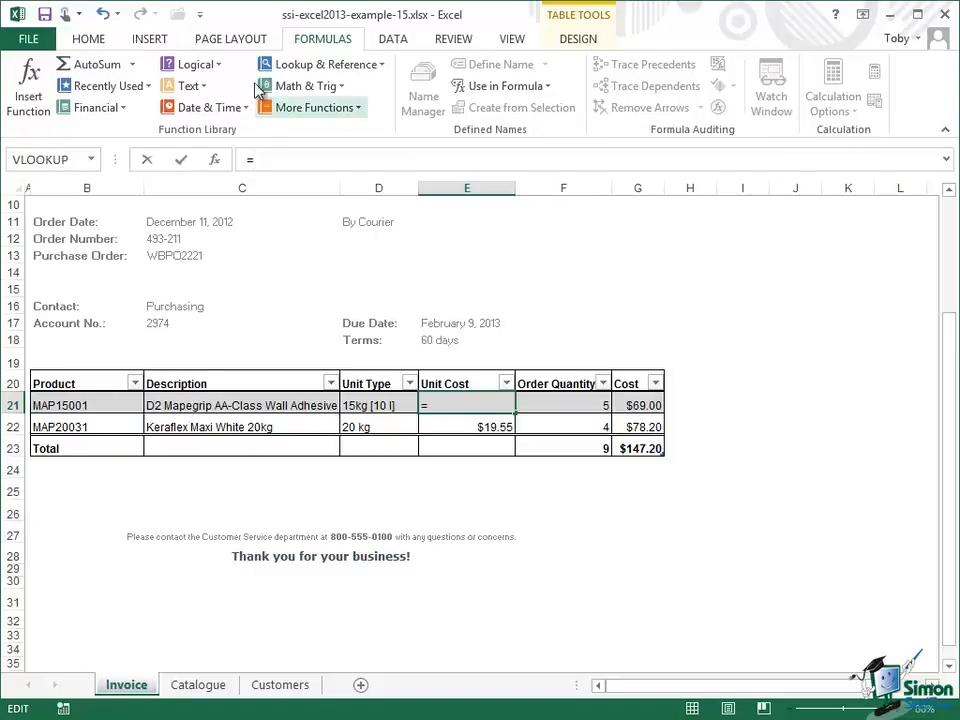
Step: Insert an IF function in the first Unit Cost cell and paste the cut VLOOKUP as its Value_if_true argument
left_click(222, 68)
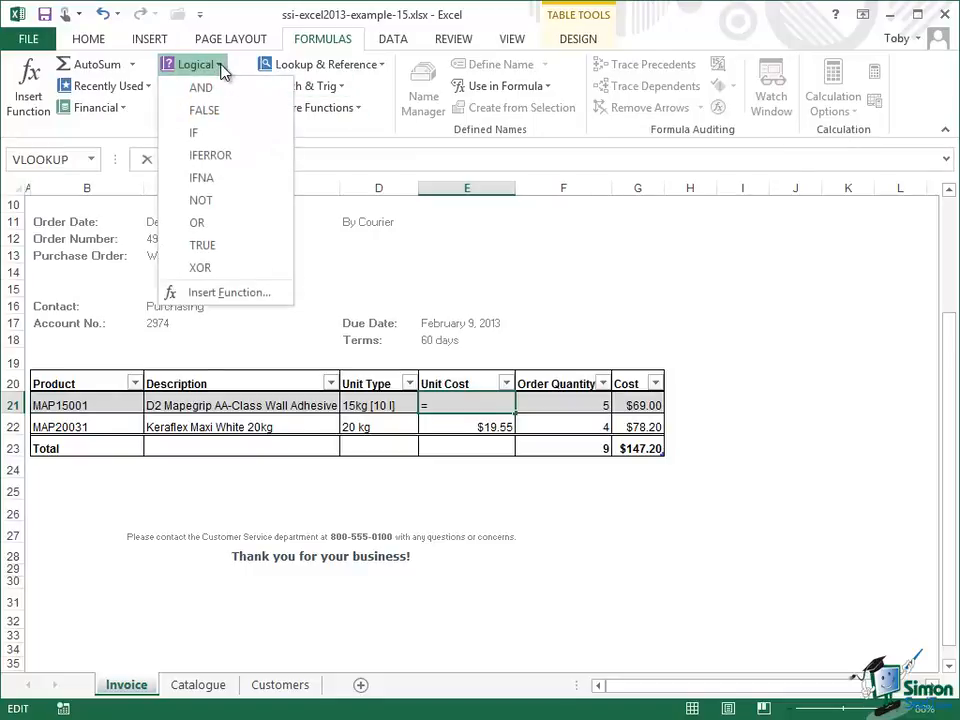
left_click(185, 136)
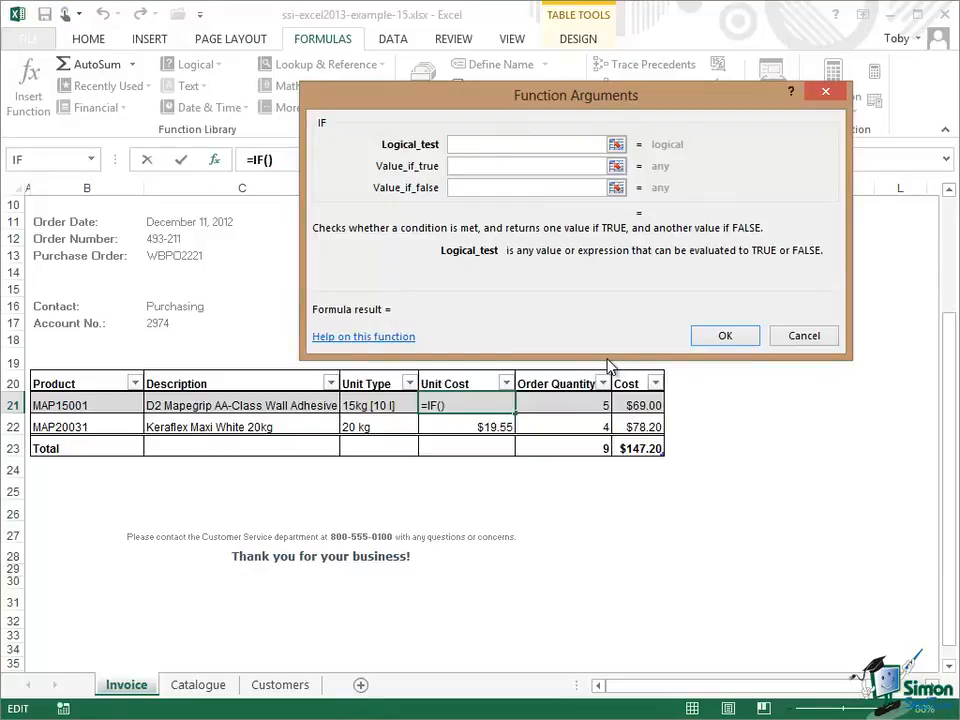
left_click(462, 166)
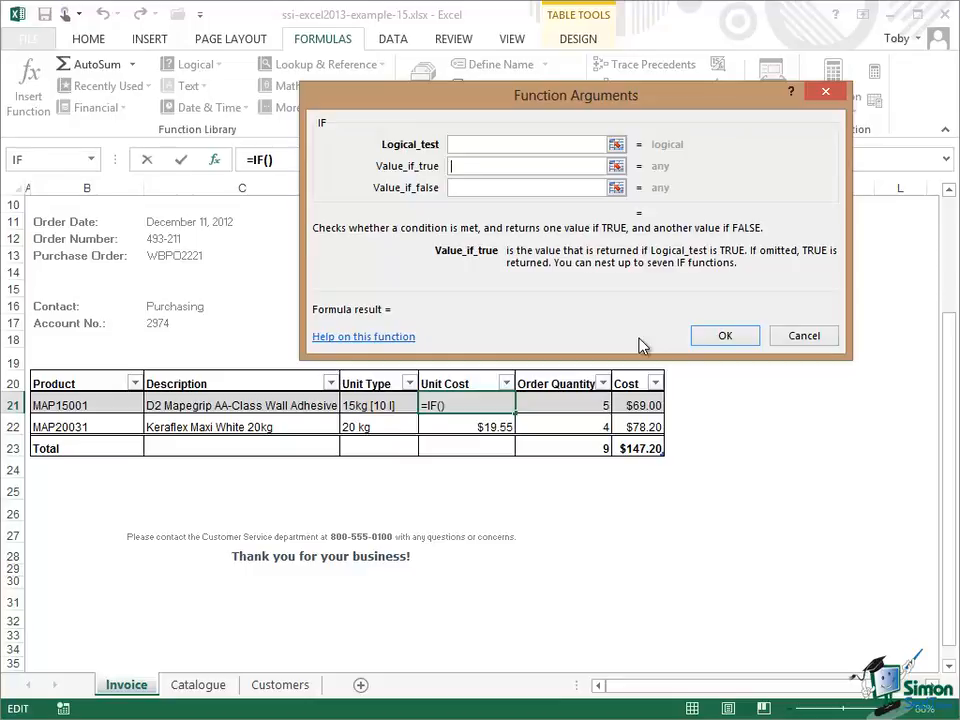
key("ctrl+v")
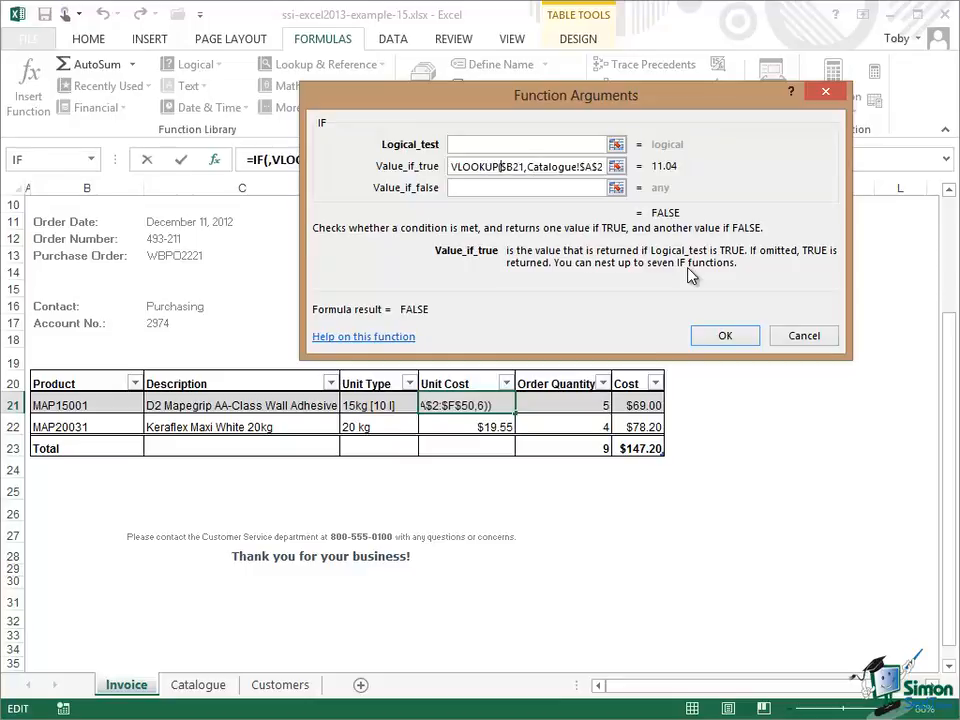
key("Left")
key("Left")
key("Left")
key("Left")
key("Left")
key("Left")
key("Left")
key("Right")
key("Right")
key("Right")
key("Right")
key("Right")
key("Right")
key("Right")
key("Right")
key("Right")
key("Right")
key("Right")
key("Right")
key("Right")
key("Right")
key("Right")
key("Right")
key("Right")
key("Right")
key("Right")
key("Right")
key("Right")
key("Right")
key("Right")
key("Right")
key("Right")
key("Right")
key("Right")
key("Right")
key("Right")
key("Right")
key("Right")
key("Right")
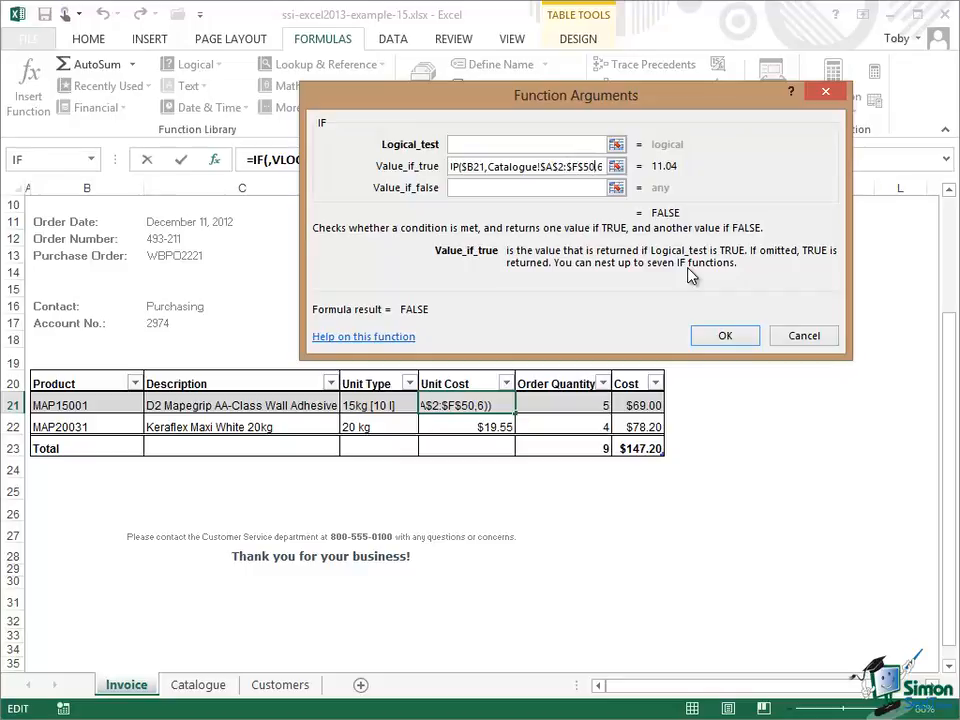
key("Right")
key("Right")
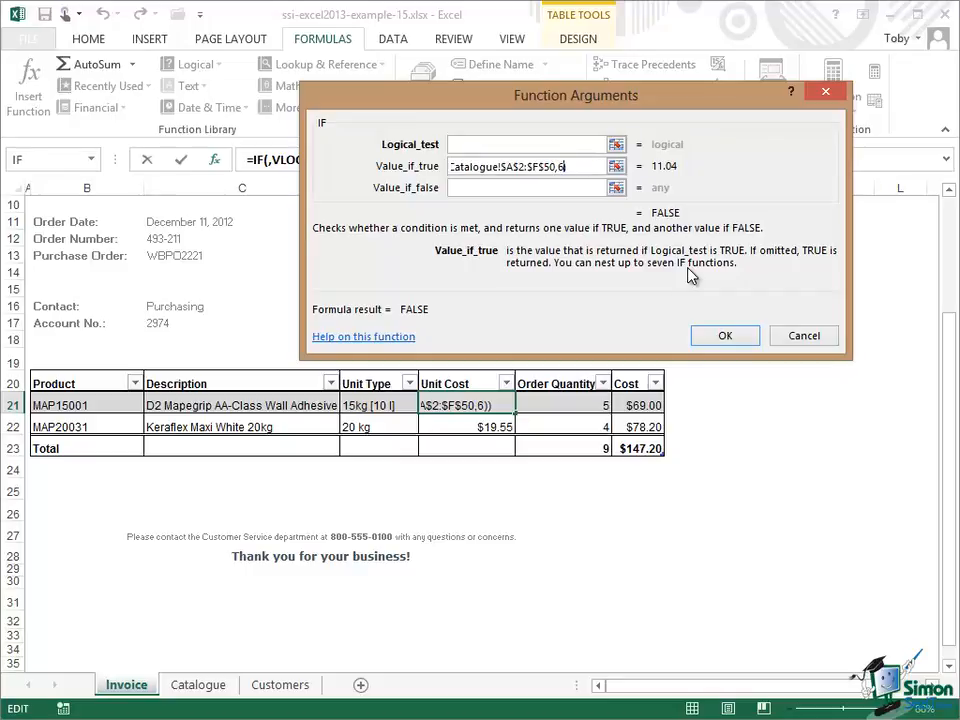
Step: Paste the same VLOOKUP into Value_if_false and change its column index to 4
left_click(456, 188)
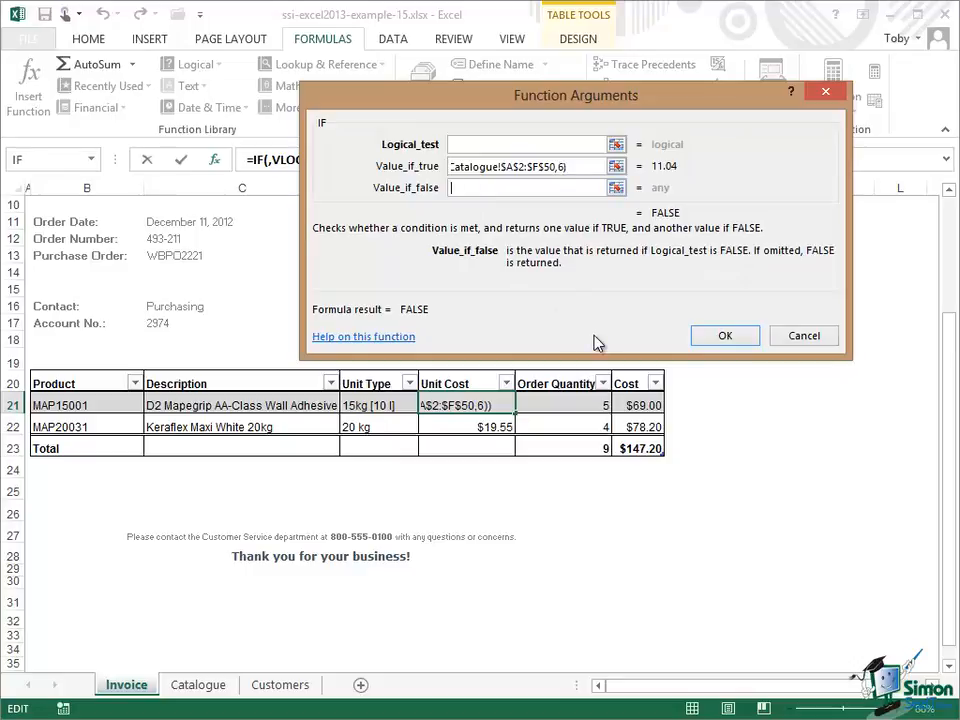
key("ctrl+v")
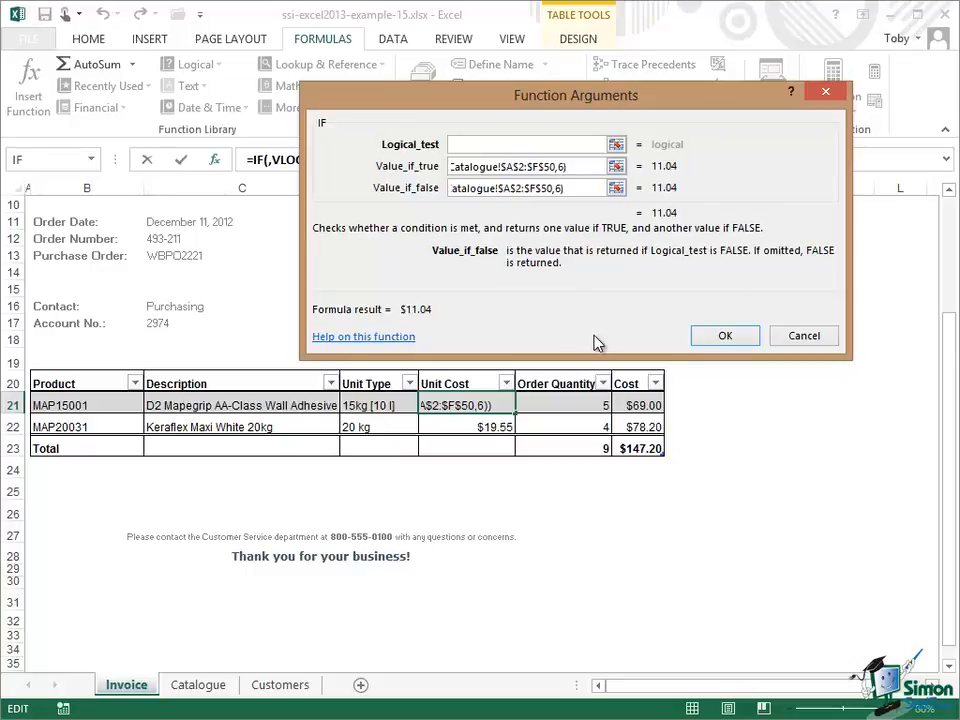
key("BackSpace")
type("4")
Step: Begin the logical test as a VLOOKUP of cell $C$17 against the Customers sheet
left_click(465, 144)
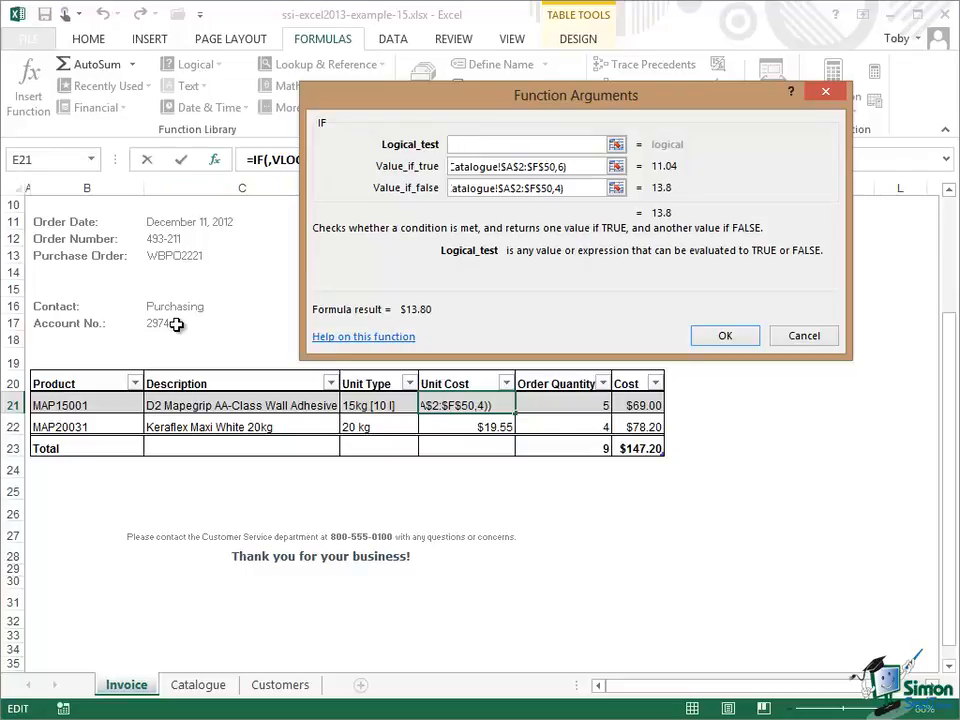
left_click(276, 686)
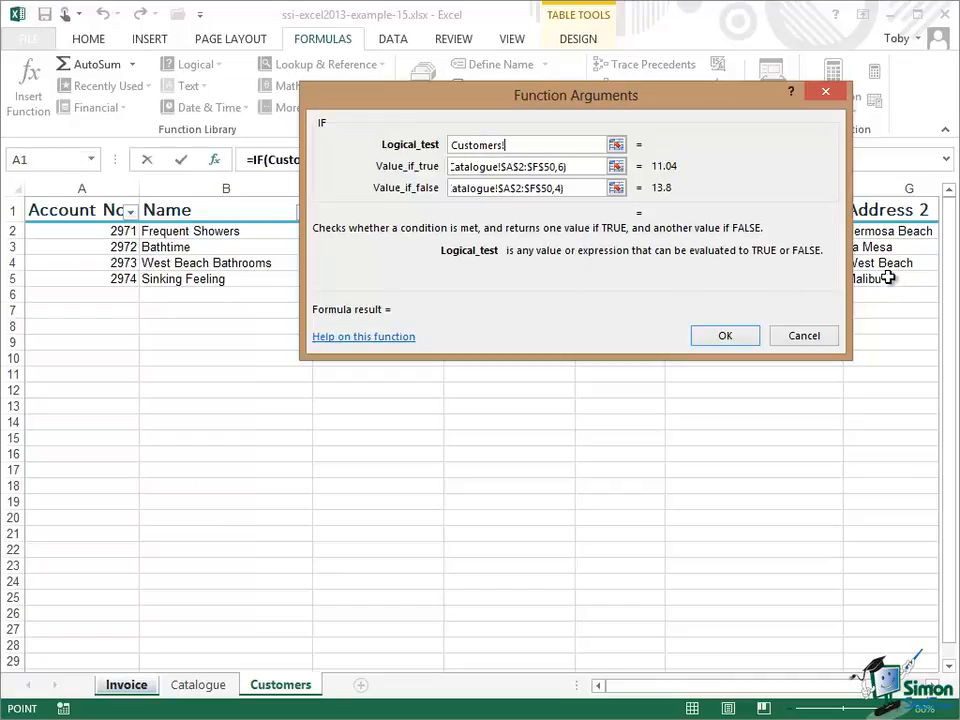
left_click_drag(733, 96, 511, 363)
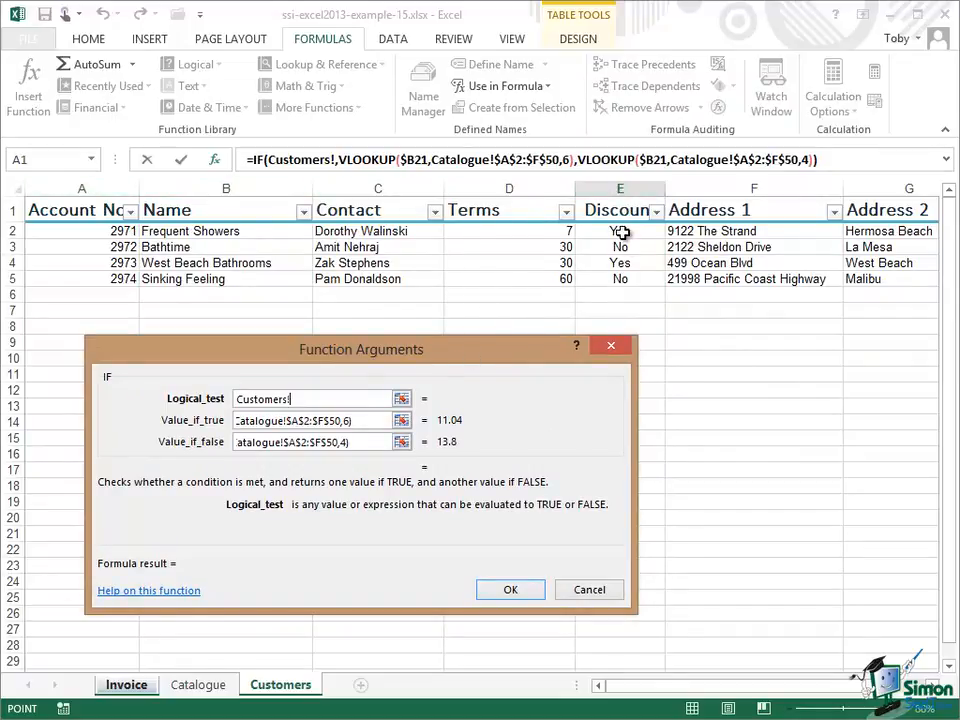
left_click_drag(420, 354, 464, 231)
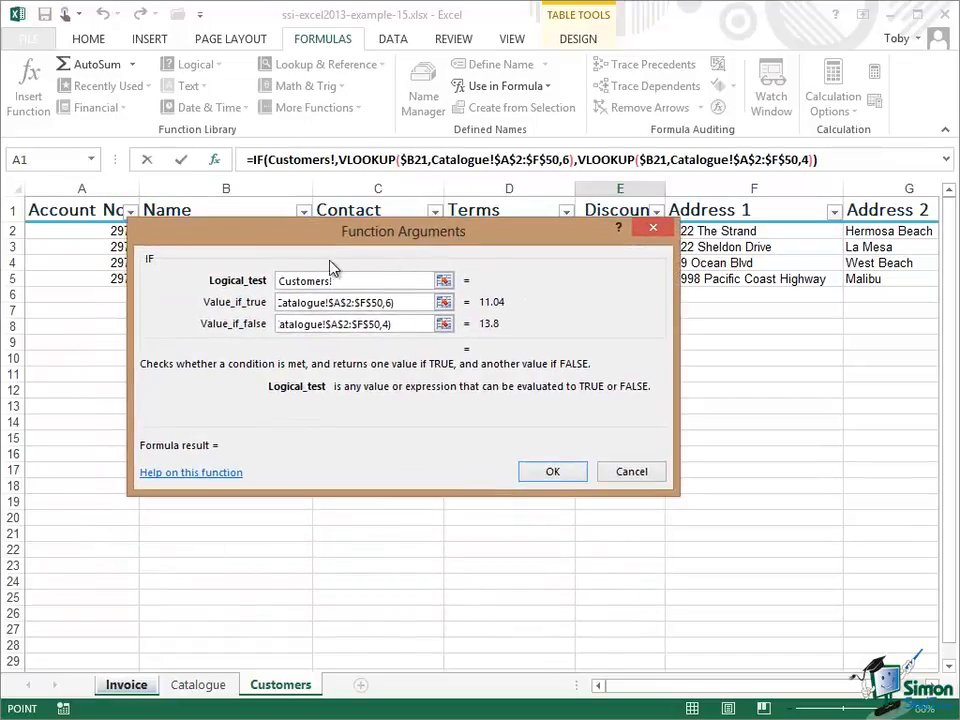
left_click(280, 280)
type("V")
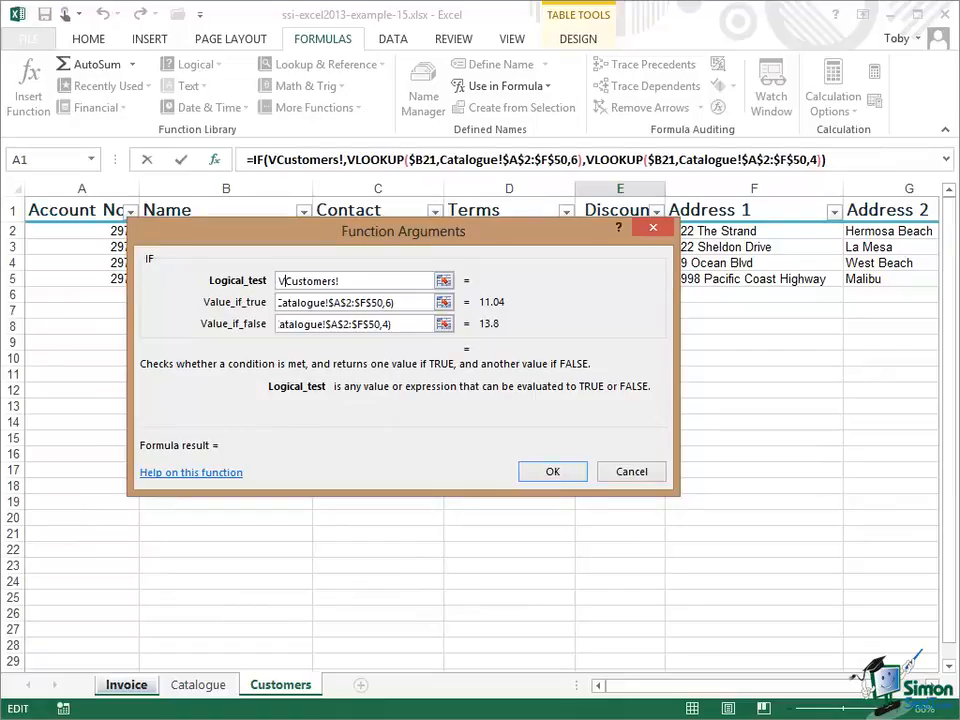
type("LOOKUP")
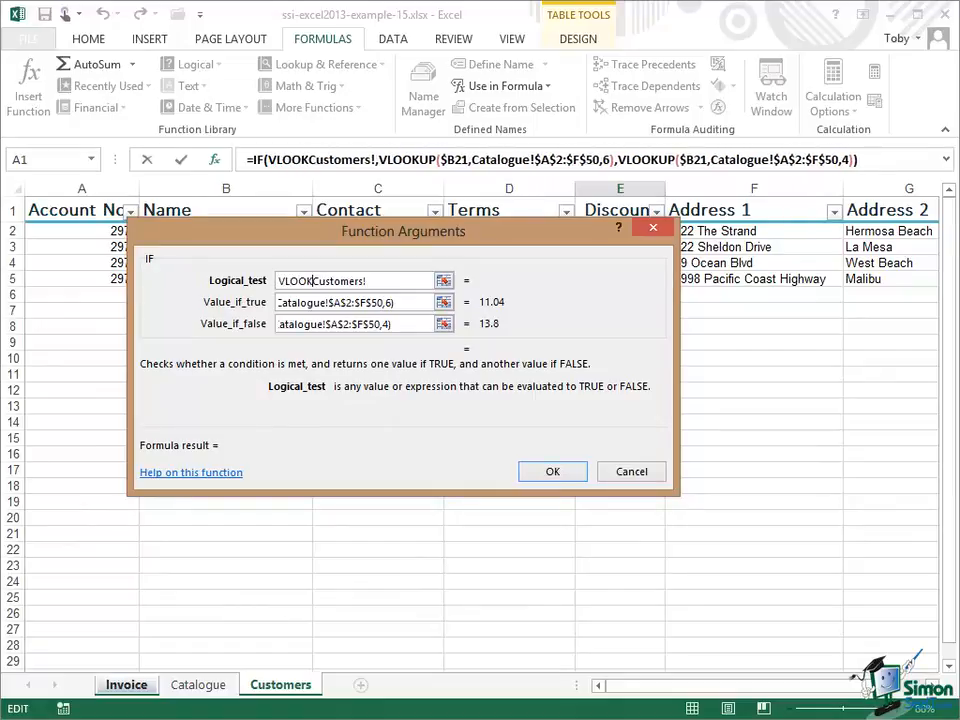
type("(")
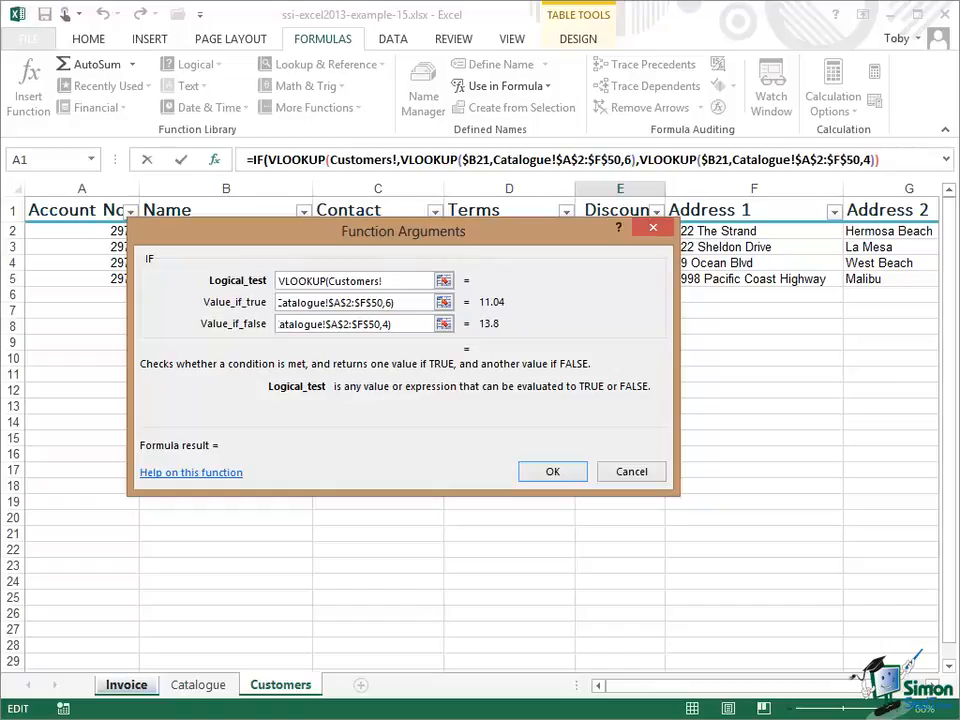
type("$C")
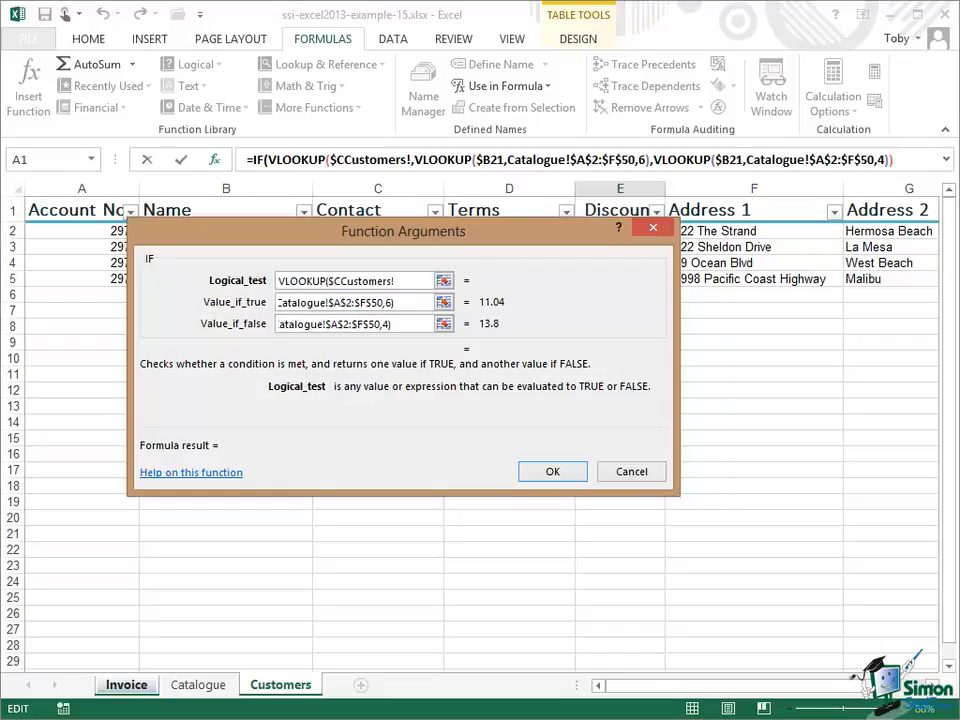
type("$")
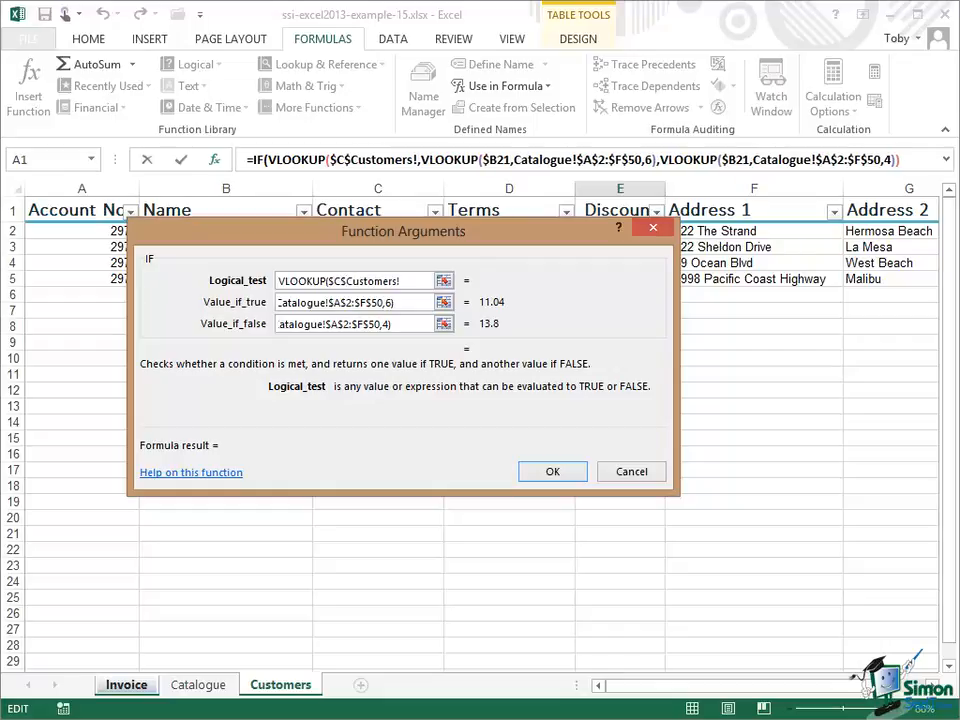
type("17")
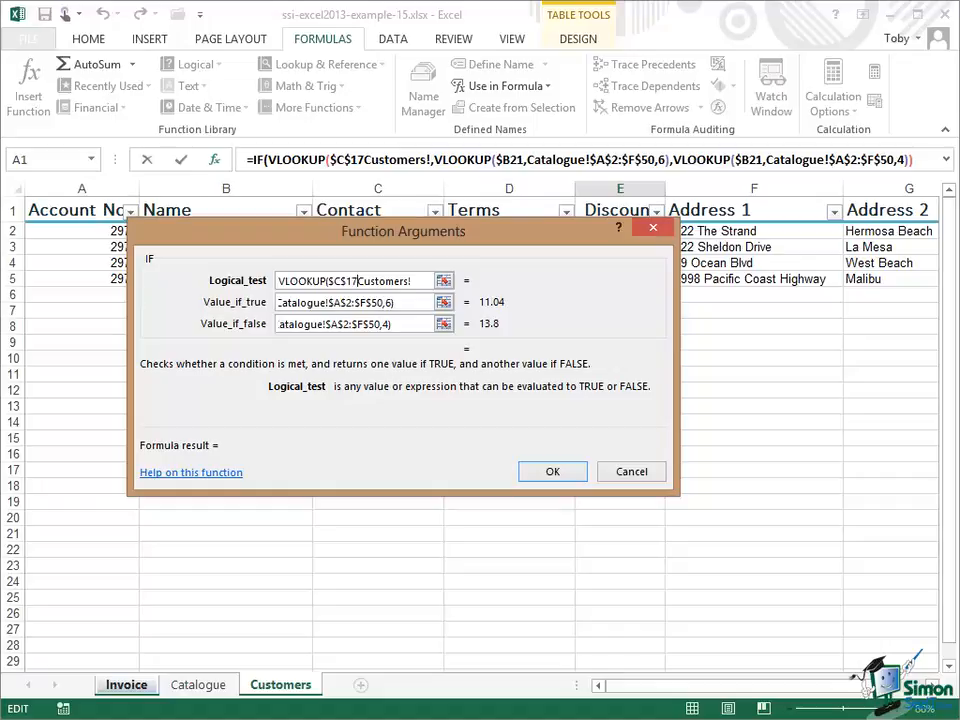
type(",")
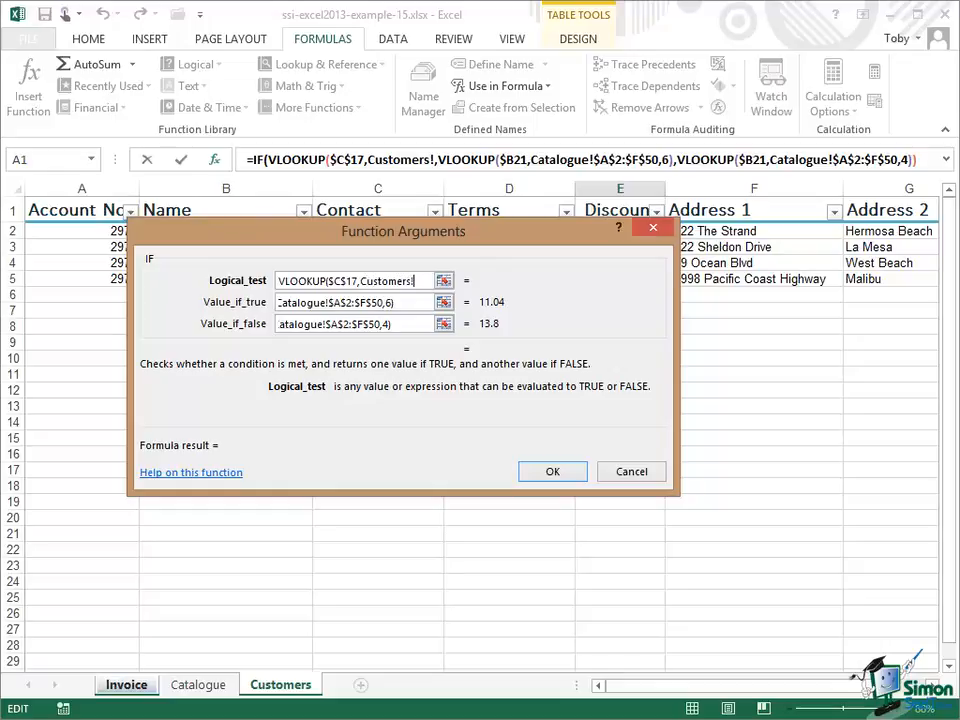
Step: Set the logical test's lookup table to Customers!$A$2:$G$5 and its column index to 5
type("$A")
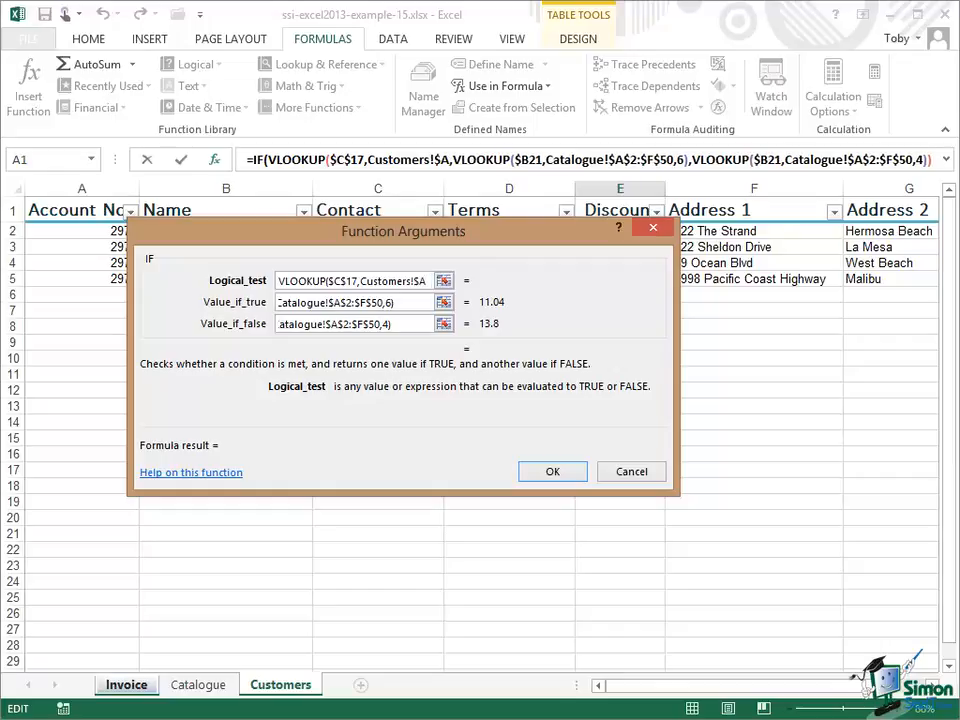
type("$2")
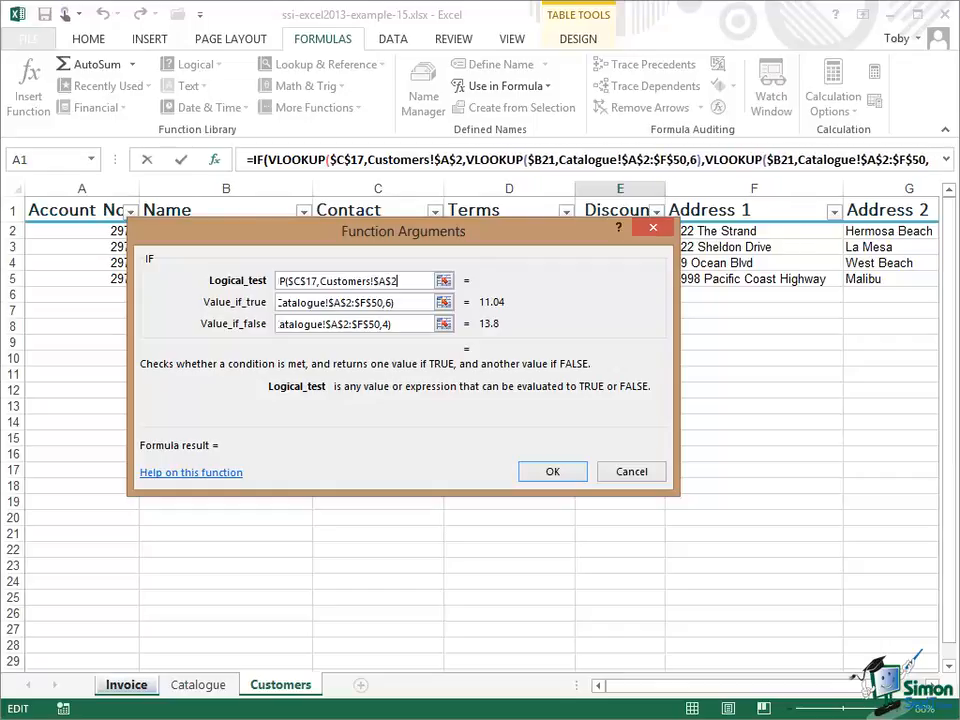
type(":")
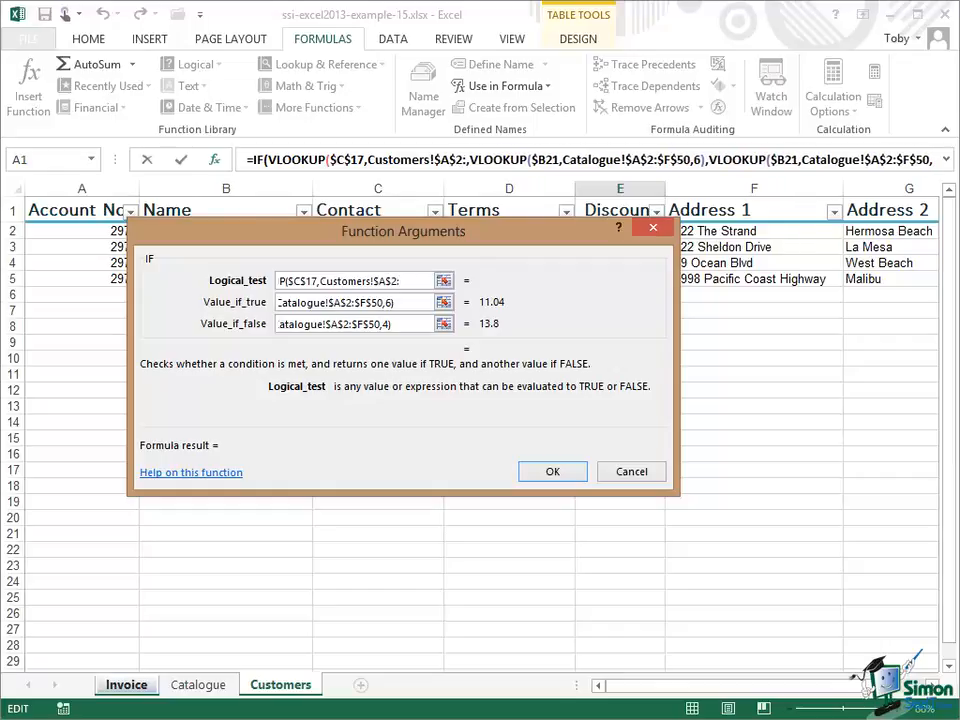
type("$G")
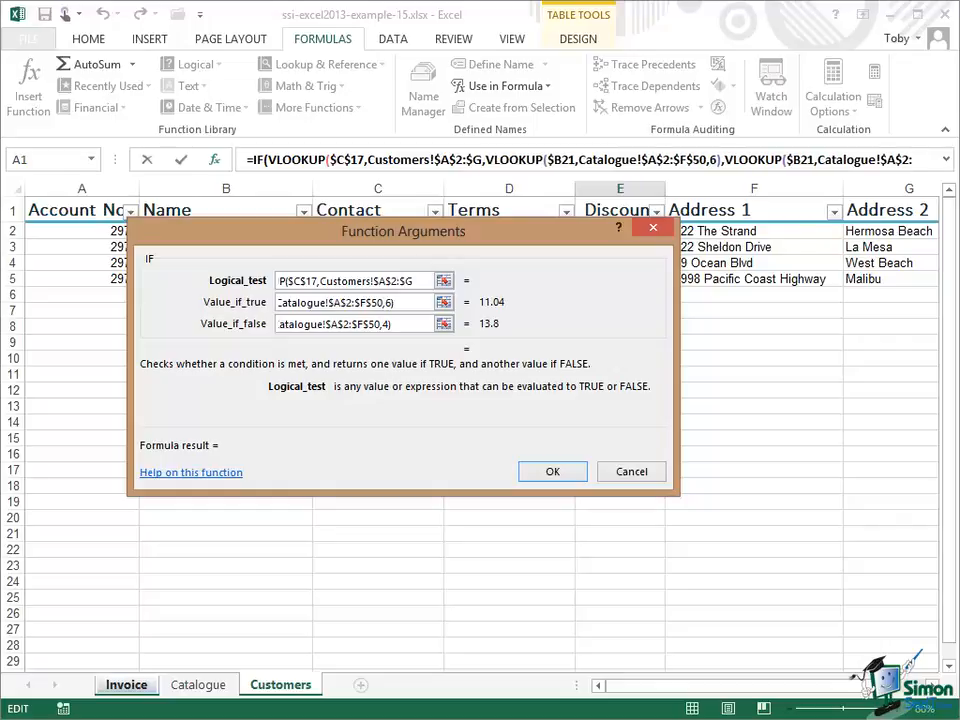
type("$5")
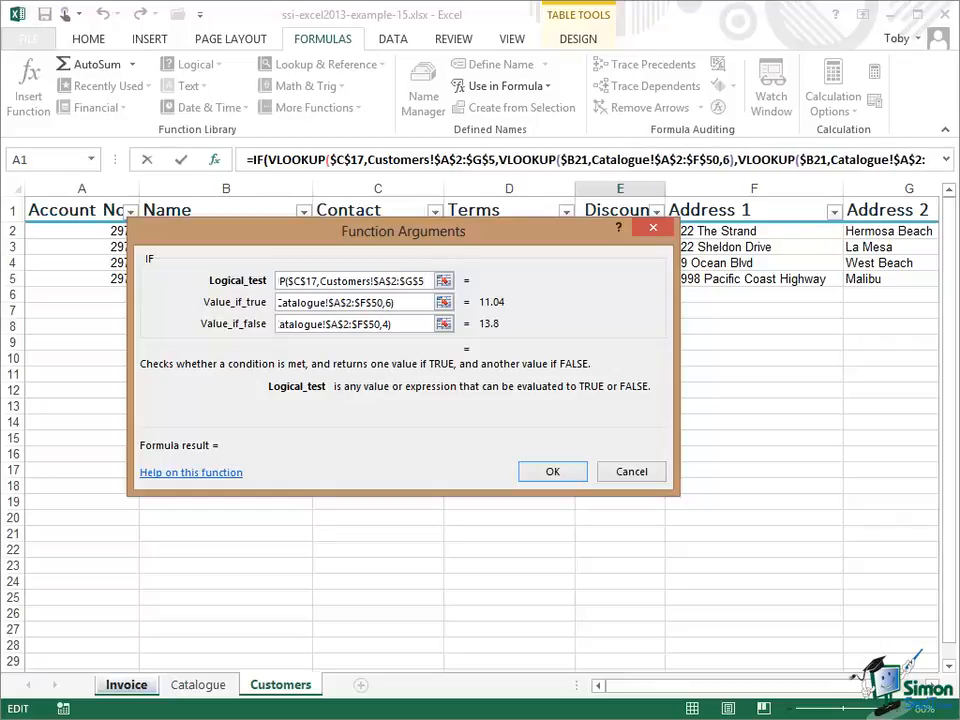
type(",")
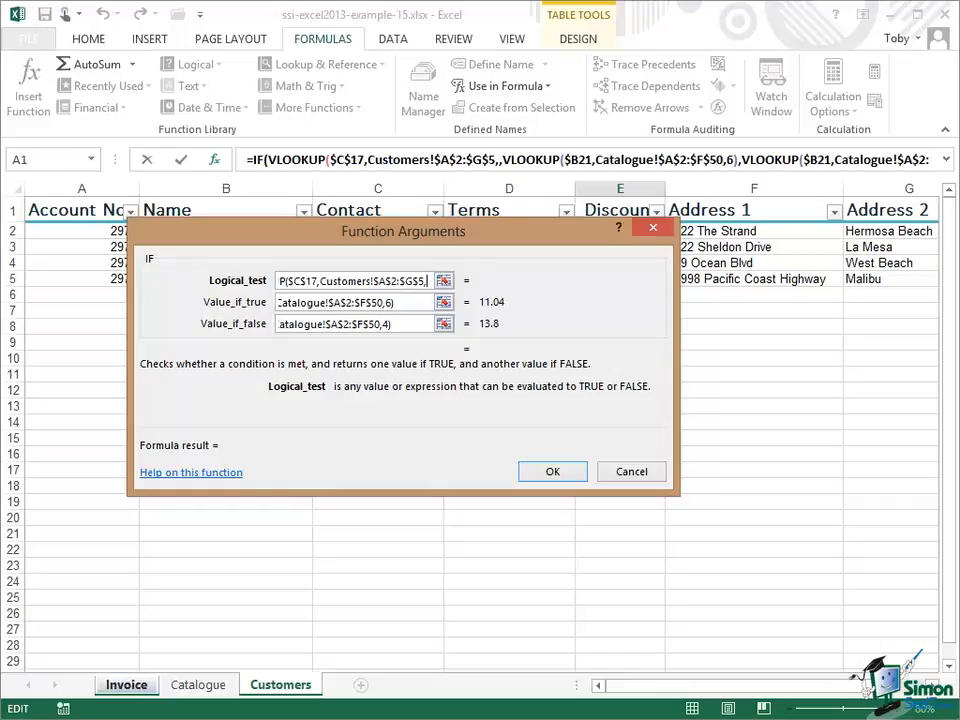
type("5)")
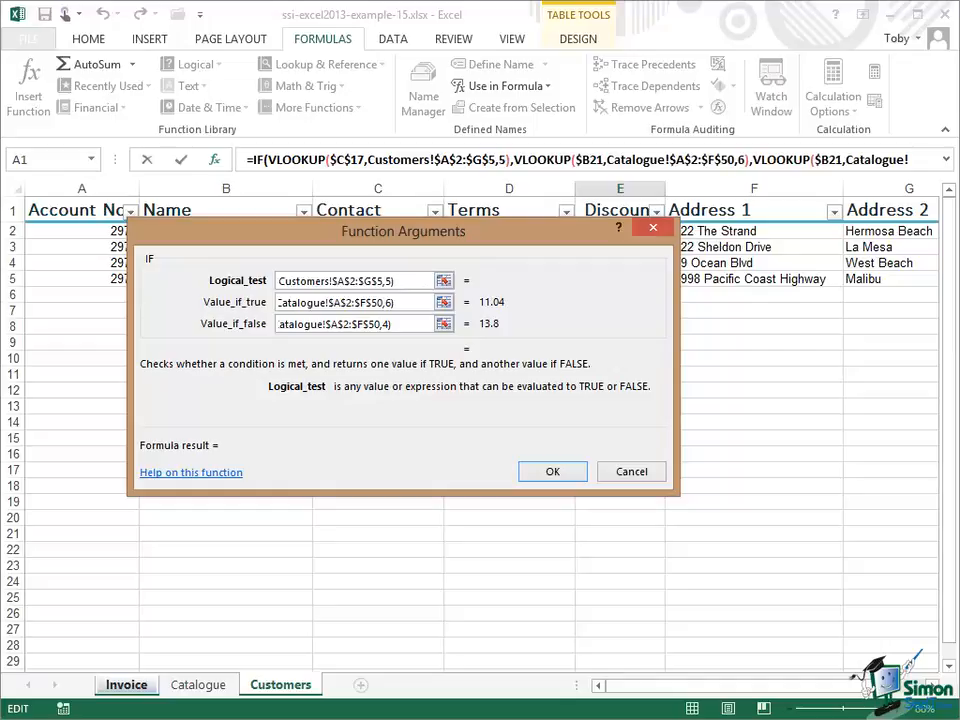
type("=")
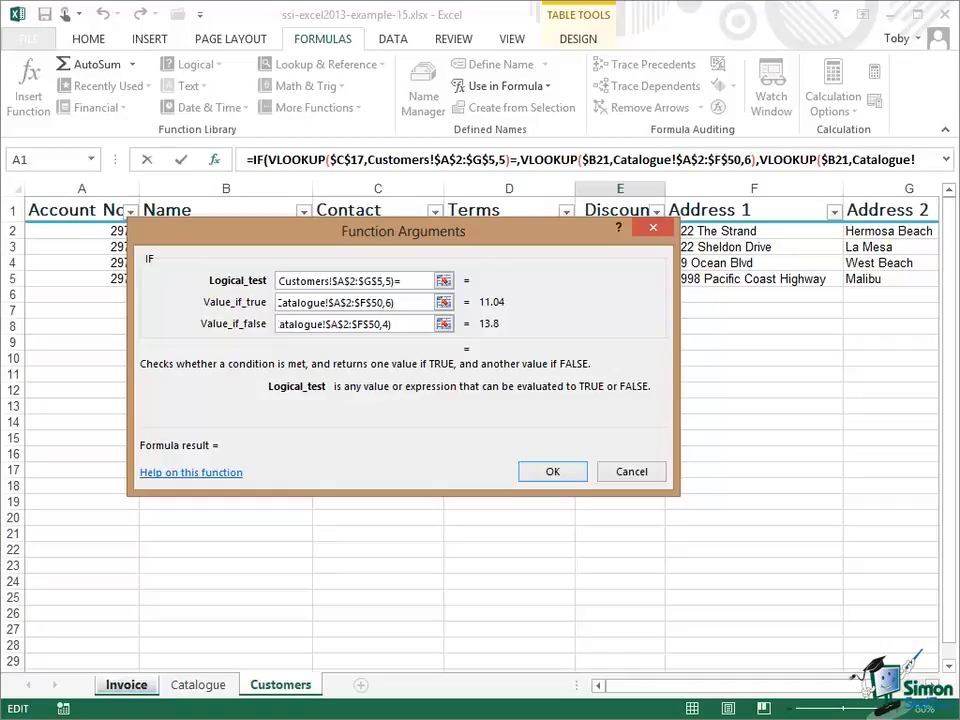
Step: Complete the logical test by comparing the customer lookup result with "Yes"
type("\"Yes\"")
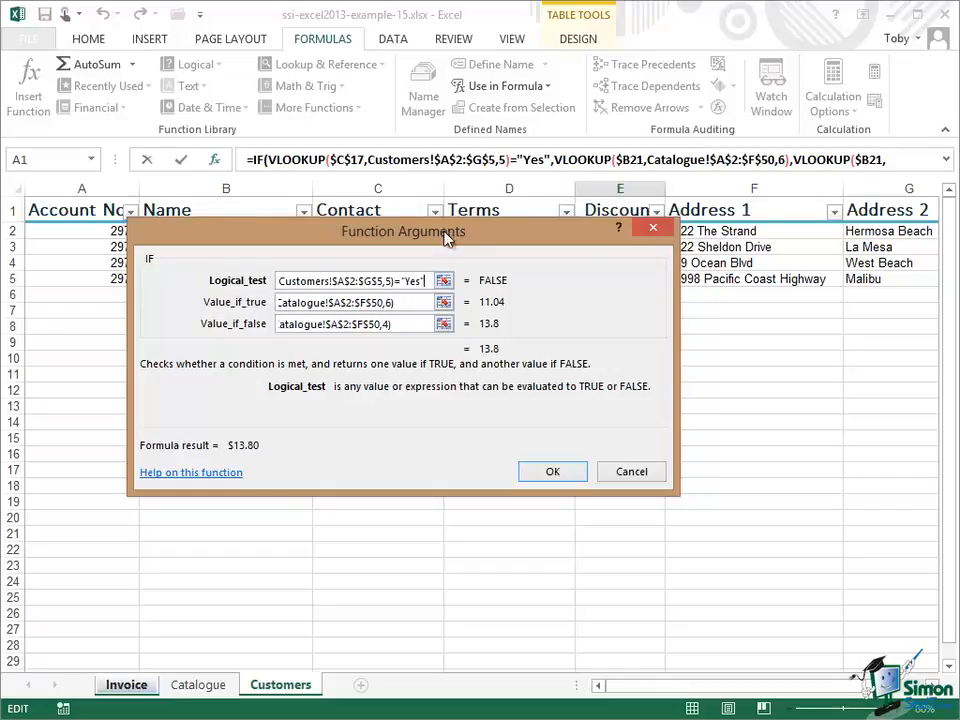
left_click_drag(446, 237, 463, 344)
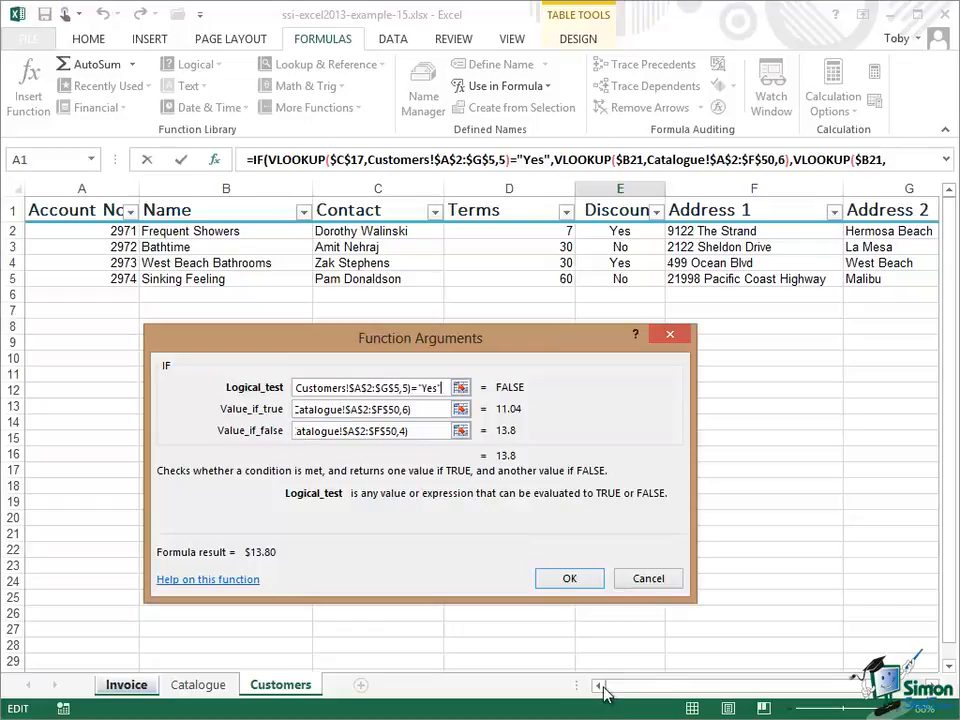
Step: Finish the IF function so the Unit Cost cell uses the discount-based price lookup
left_click(568, 578)
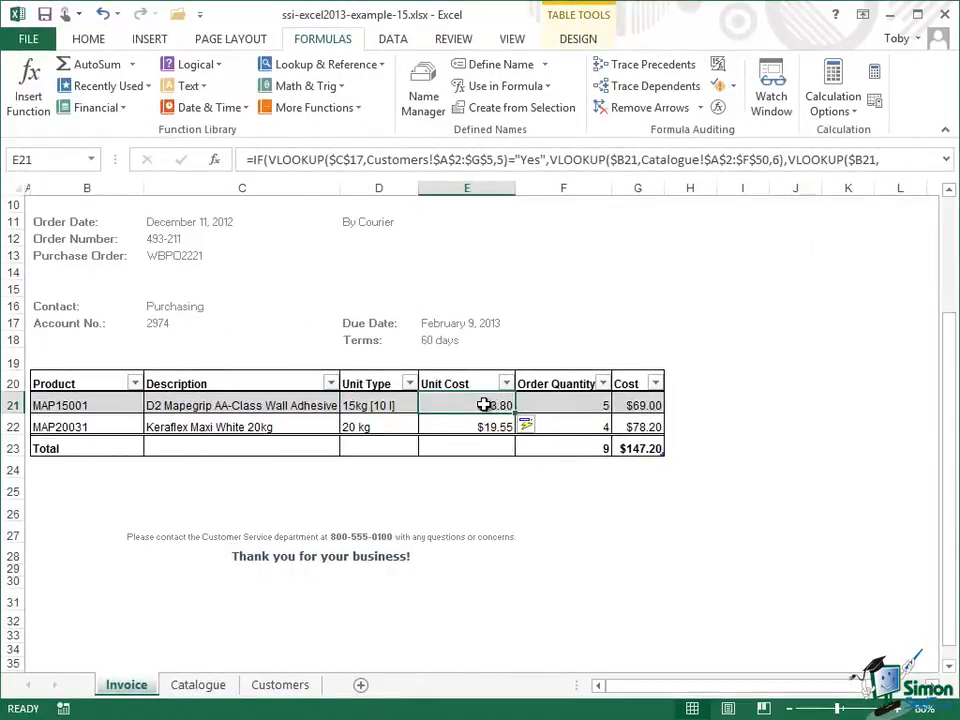
left_click(174, 324)
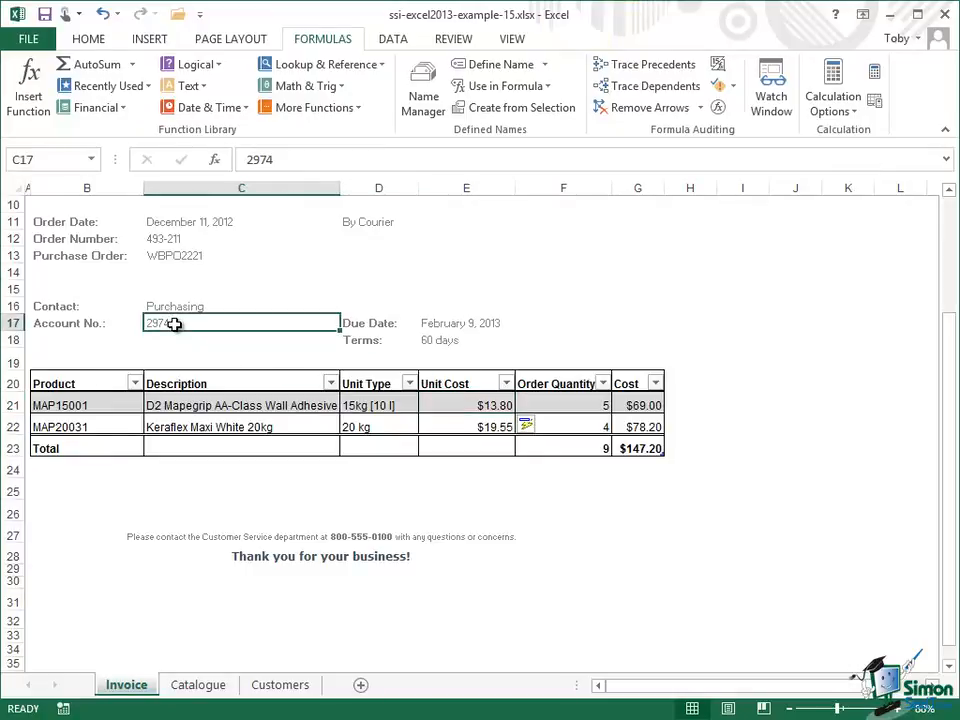
left_click(480, 405)
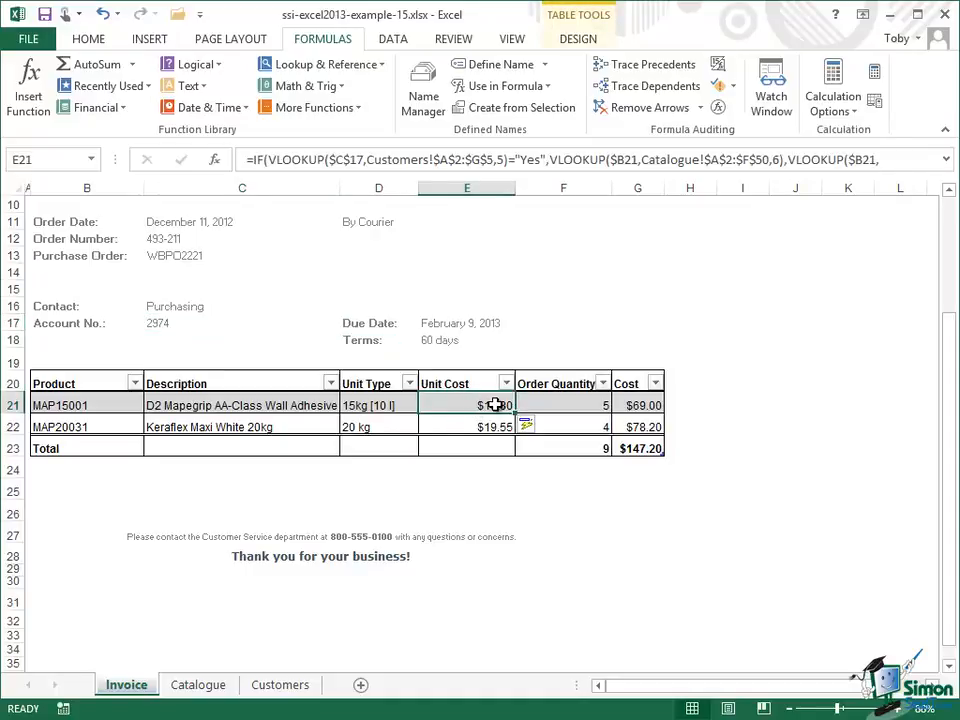
Step: Change the account number in C17 to another customer's account number to test the discount pricing
left_click(167, 325)
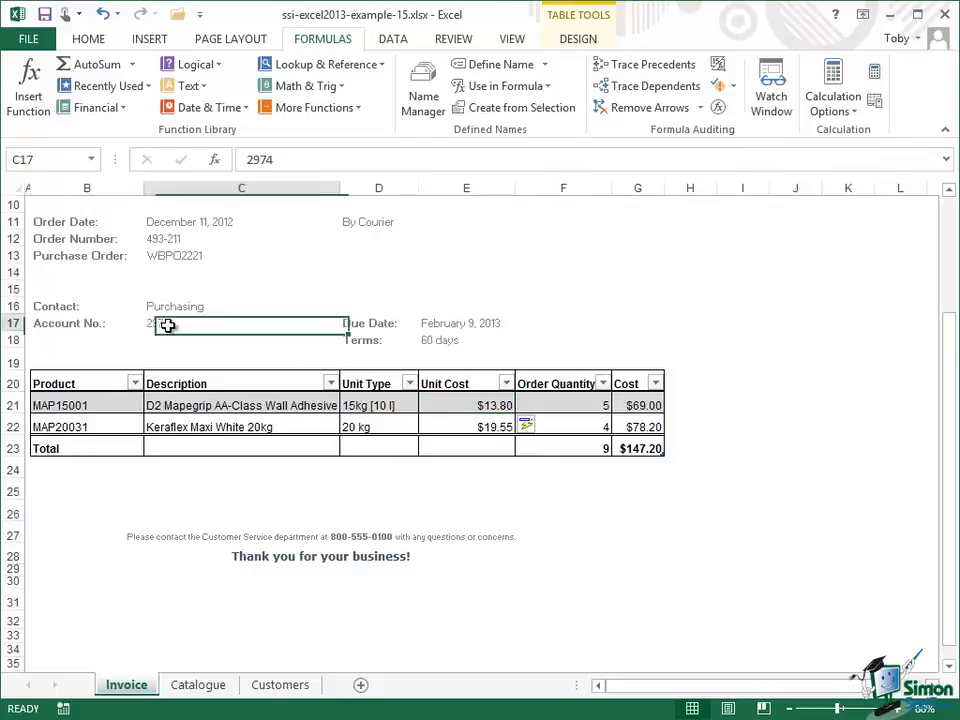
left_click(279, 162)
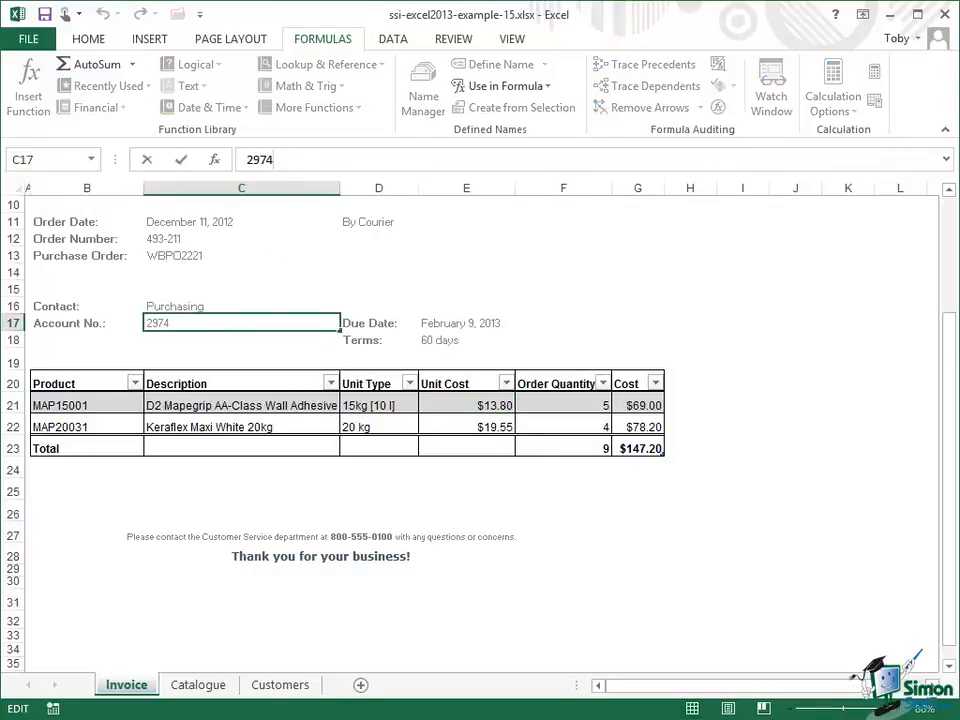
key("BackSpace")
type("3")
left_click(181, 163)
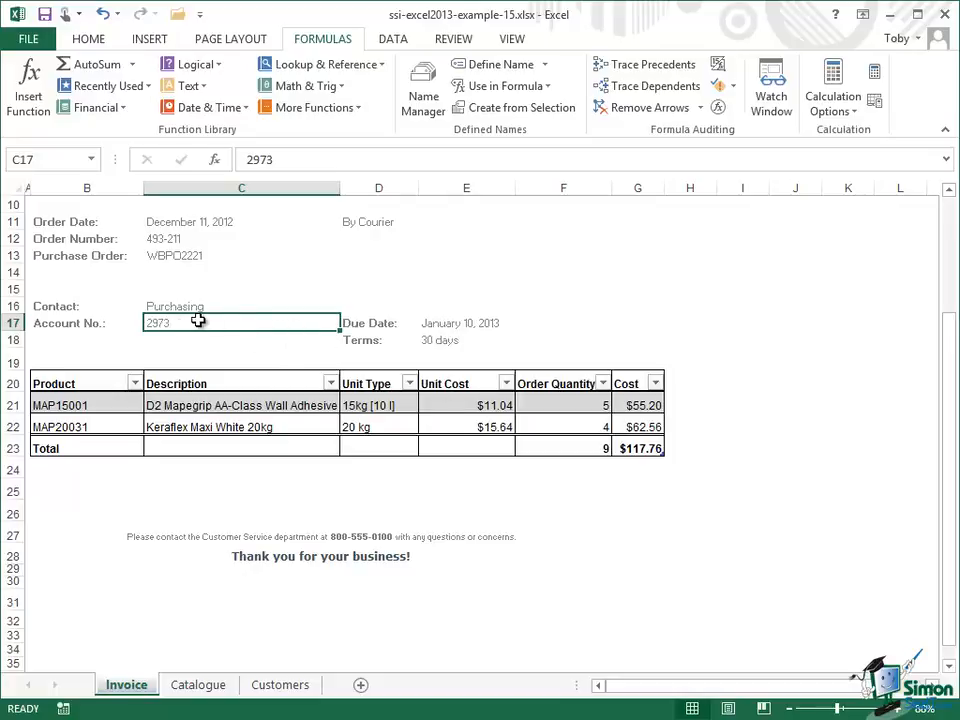
Step: Review the Customers sheet's discount column, then return to the invoice and select the customer phone cell
left_click(283, 684)
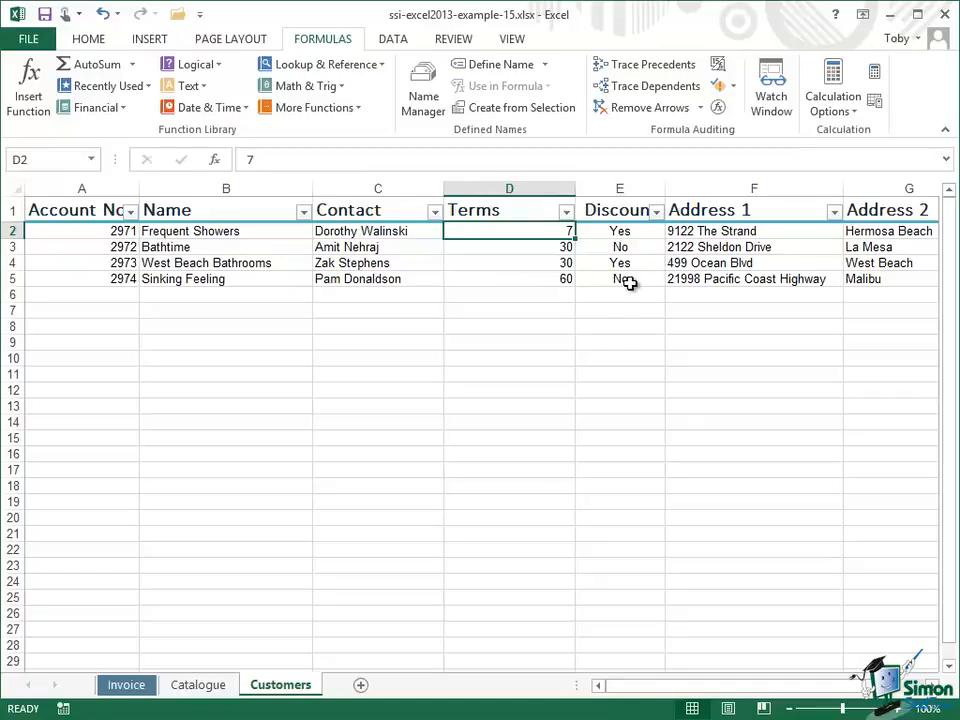
left_click(127, 685)
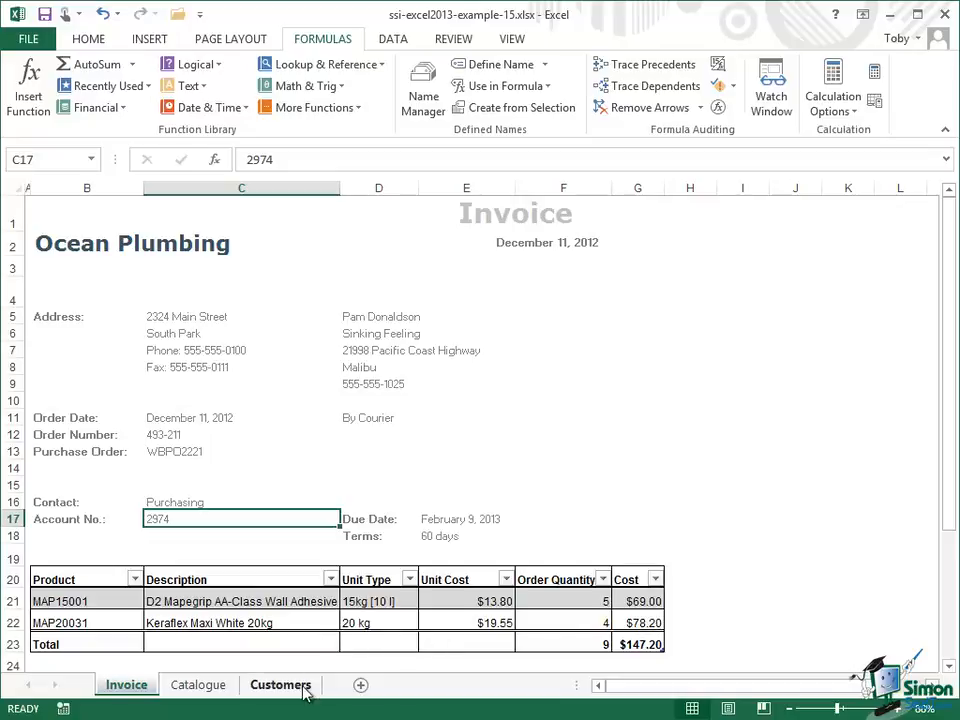
left_click(378, 385)
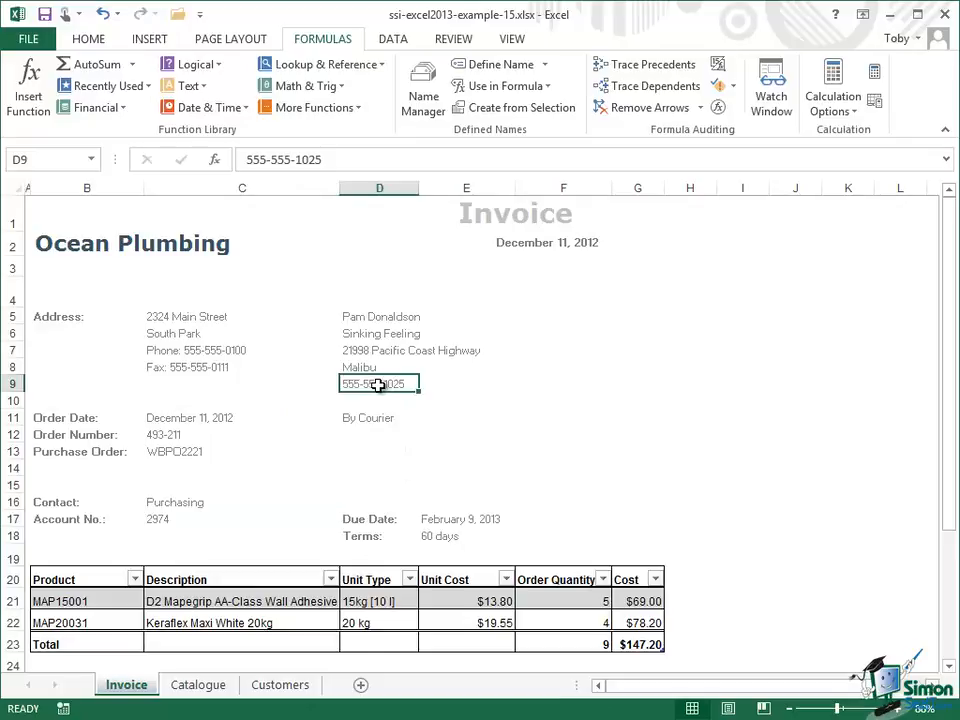